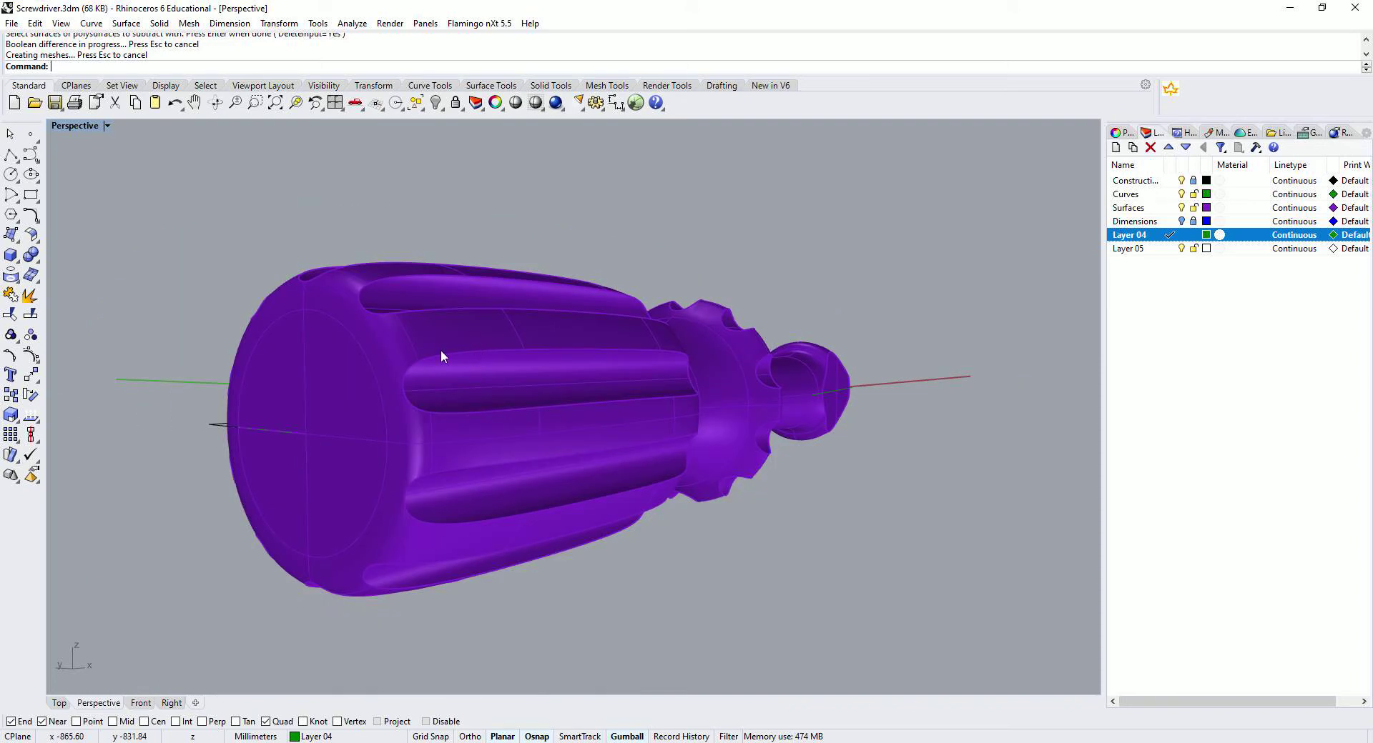
- Fillet the rim edge of one long groove on the screwdriver handle with a 1 mm radius
{"action": "mouse_move", "coordinate": [441, 353]}
{"action": "right_mouse_down"}
{"action": "mouse_move", "coordinate": [563, 366]}
{"action": "mouse_move", "coordinate": [459, 366]}
{"action": "right_mouse_up"}
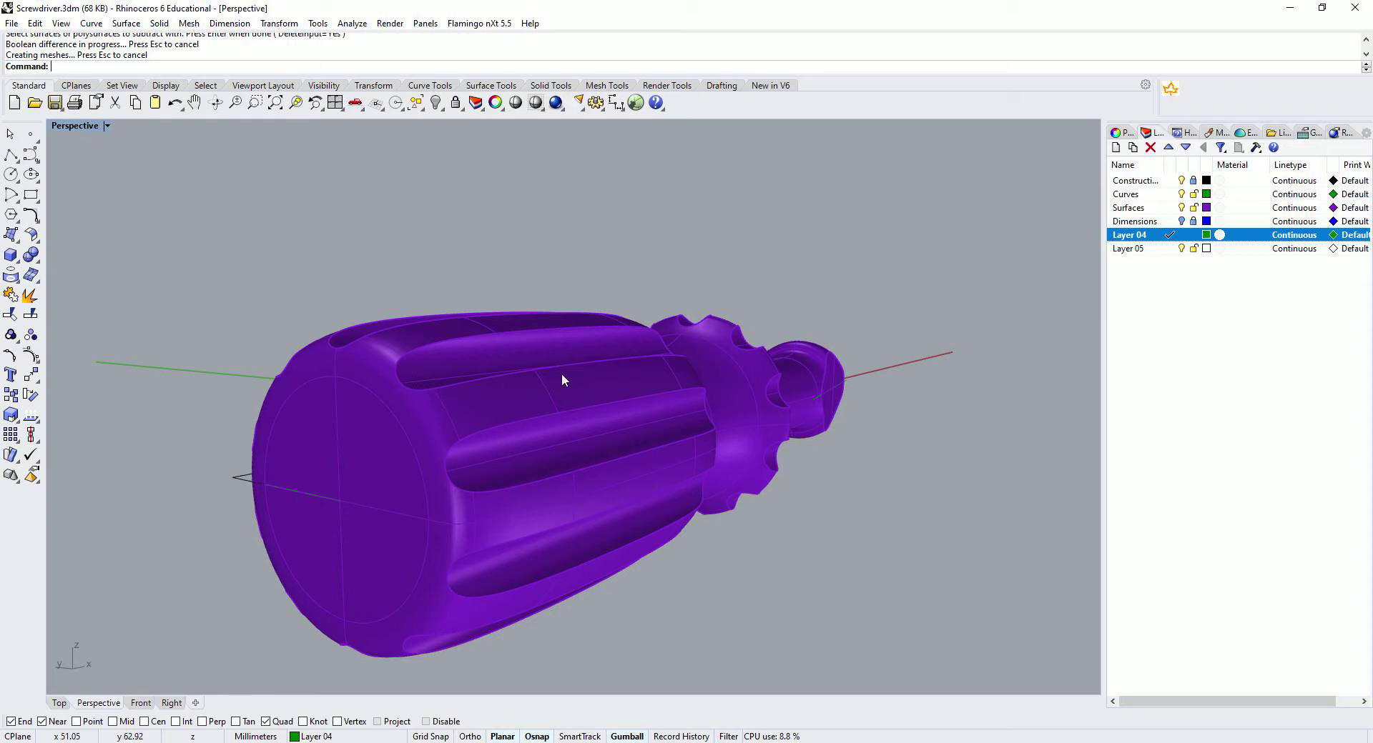
{"action": "left_click", "coordinate": [160, 23]}
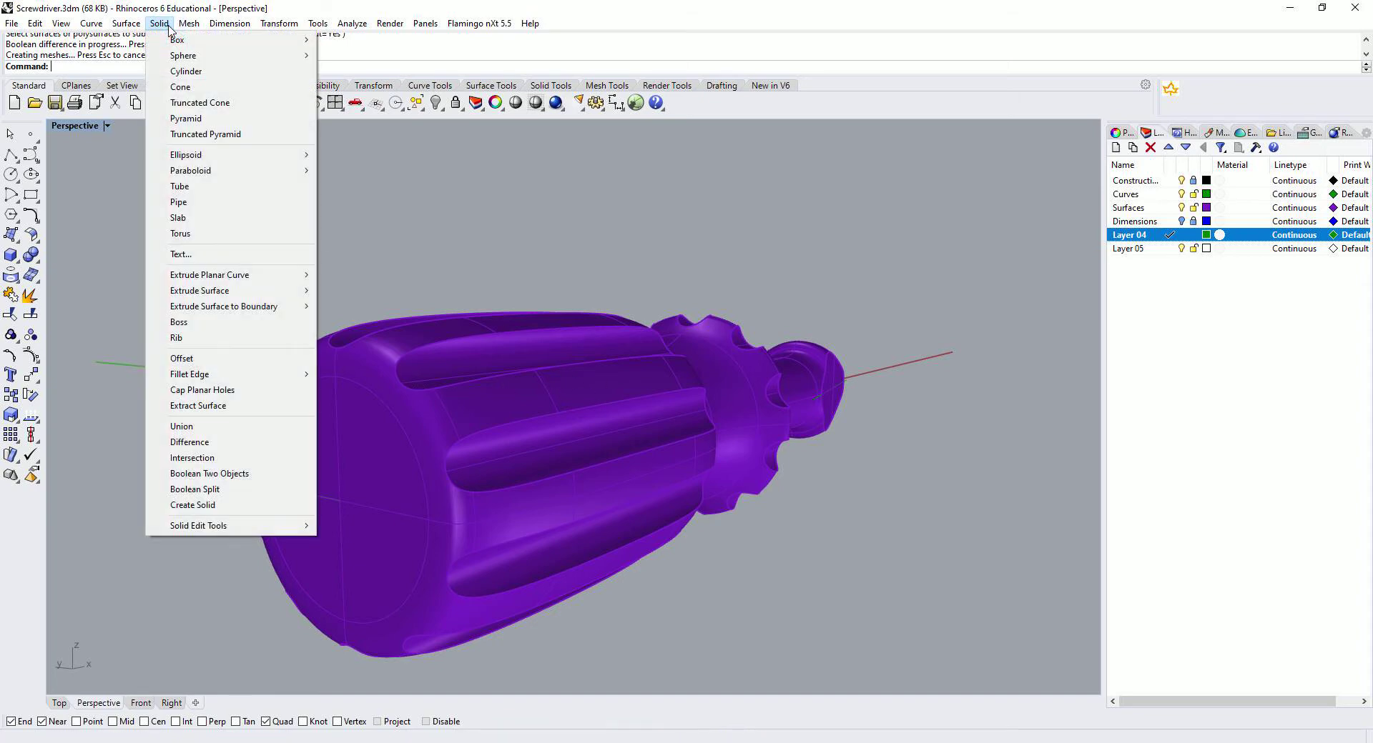
{"action": "mouse_move", "coordinate": [208, 379]}
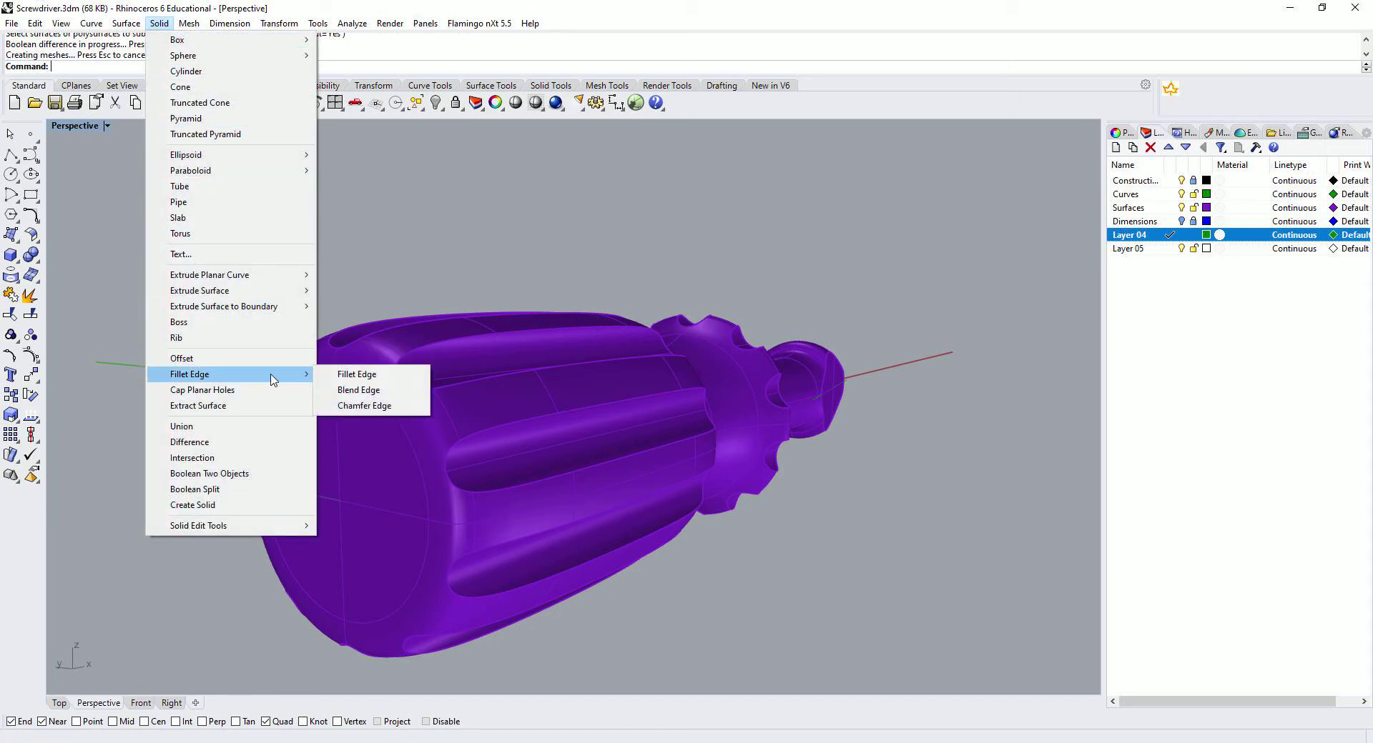
{"action": "left_click", "coordinate": [349, 376]}
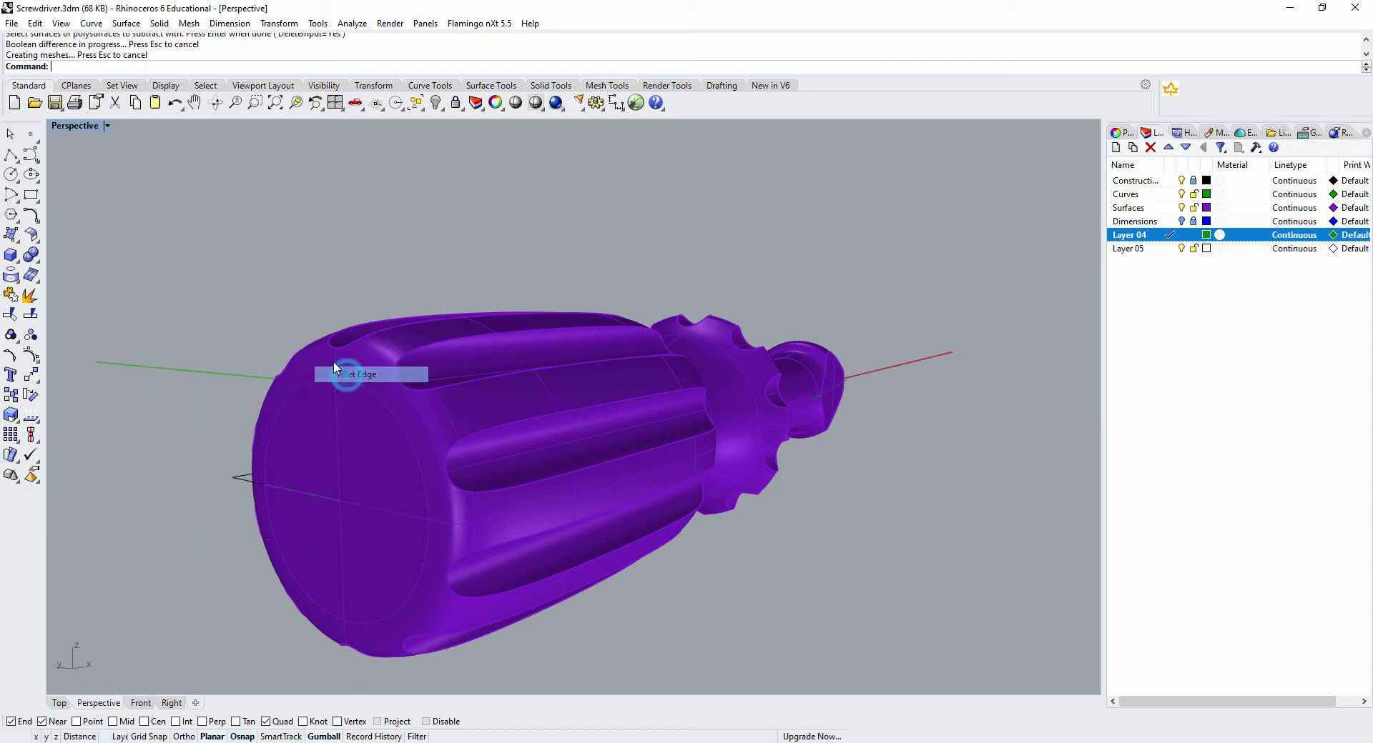
{"action": "left_click", "coordinate": [469, 337]}
{"action": "right_click_drag", "start_coordinate": [549, 399], "coordinate": [301, 445]}
{"action": "scroll", "coordinate": [371, 445], "scroll_direction": "up", "scroll_amount": 8}
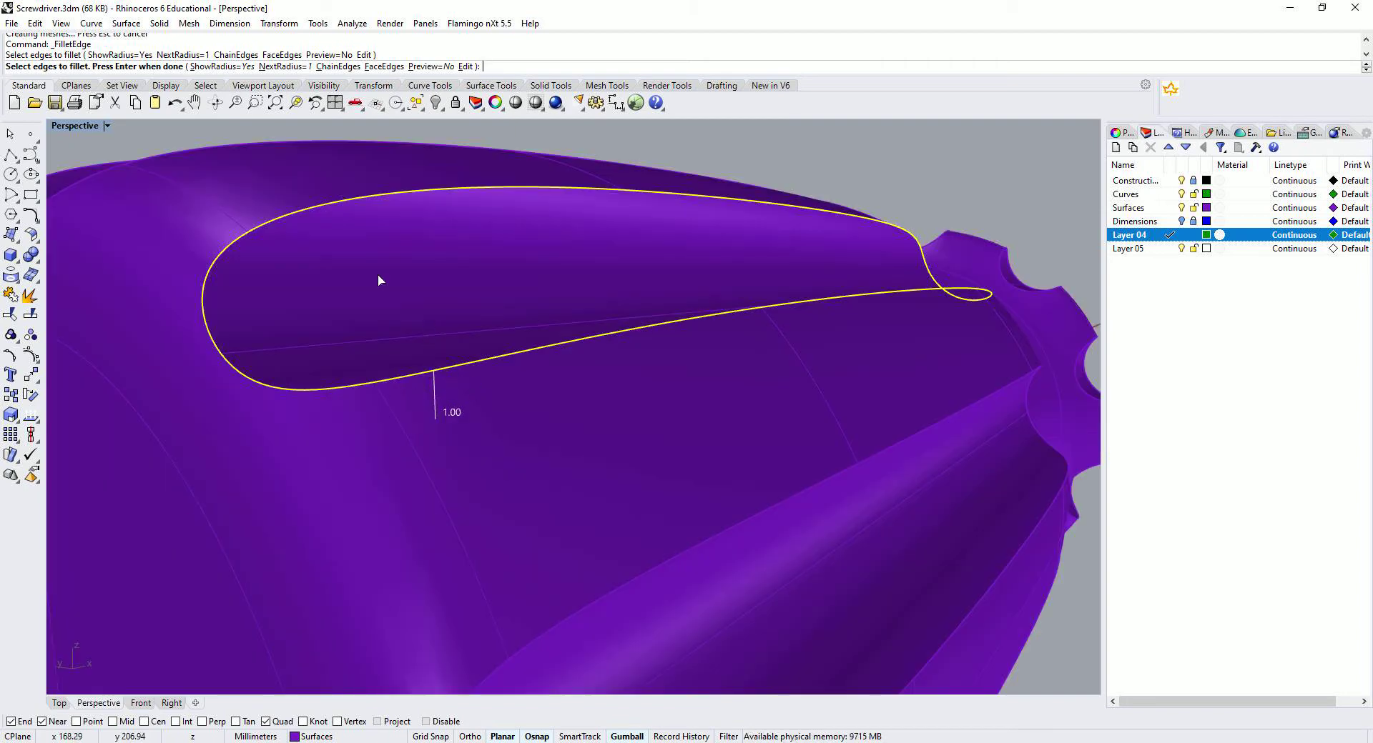
{"action": "right_click", "coordinate": [491, 395]}
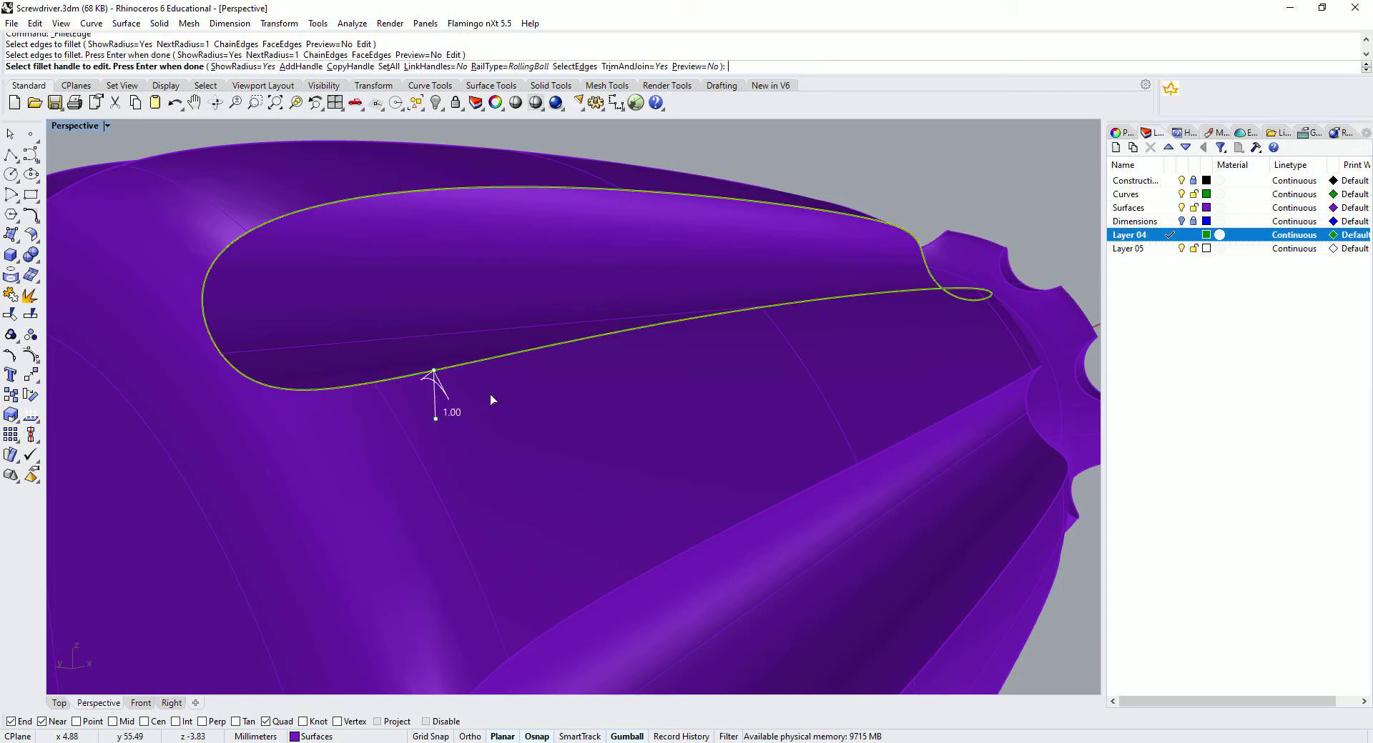
{"action": "scroll", "coordinate": [434, 410], "scroll_direction": "up", "scroll_amount": 5}
{"action": "scroll", "coordinate": [433, 409], "scroll_direction": "down", "scroll_amount": 5}
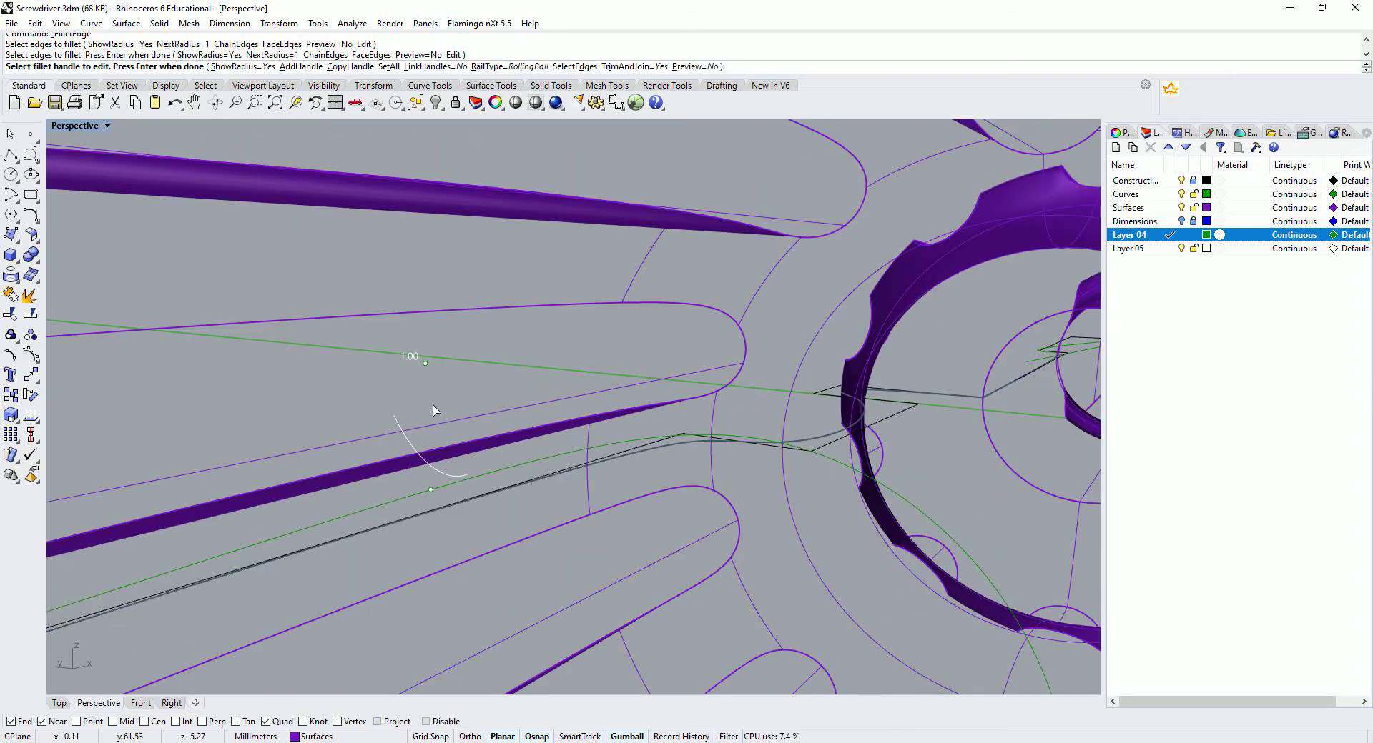
{"action": "scroll", "coordinate": [439, 400], "scroll_direction": "up", "scroll_amount": 2}
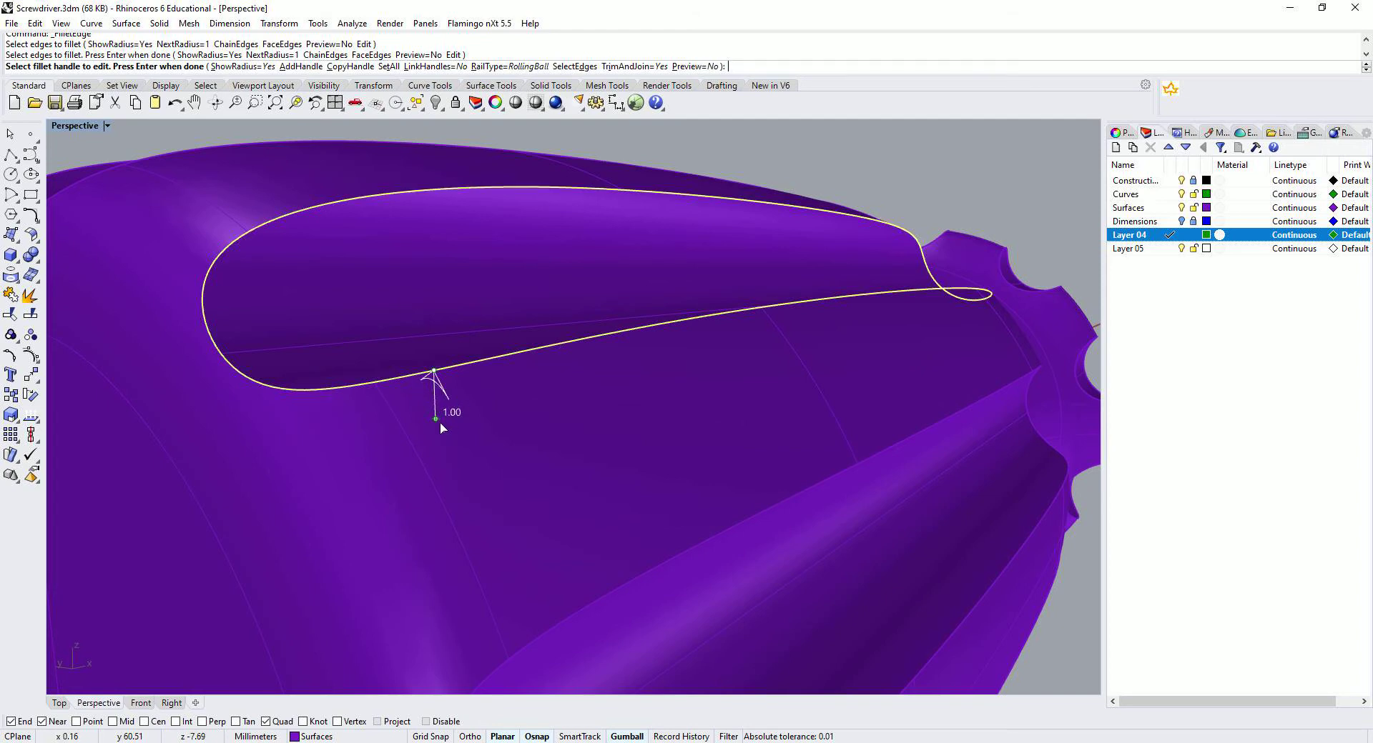
{"action": "key", "text": "Return"}
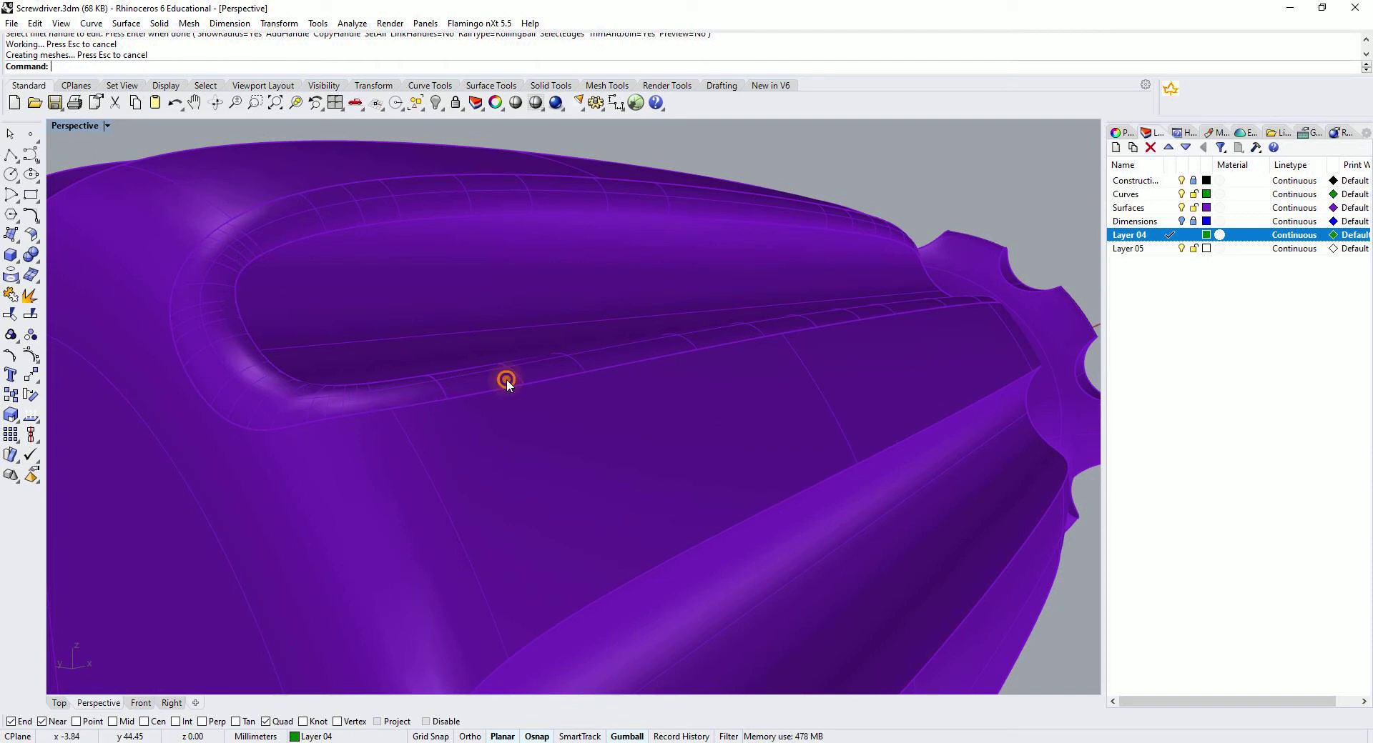
- Fillet the rim edge of the groove next to the 1 mm filleted one with a 2 mm radius
{"action": "right_click_drag", "start_coordinate": [505, 383], "coordinate": [518, 385]}
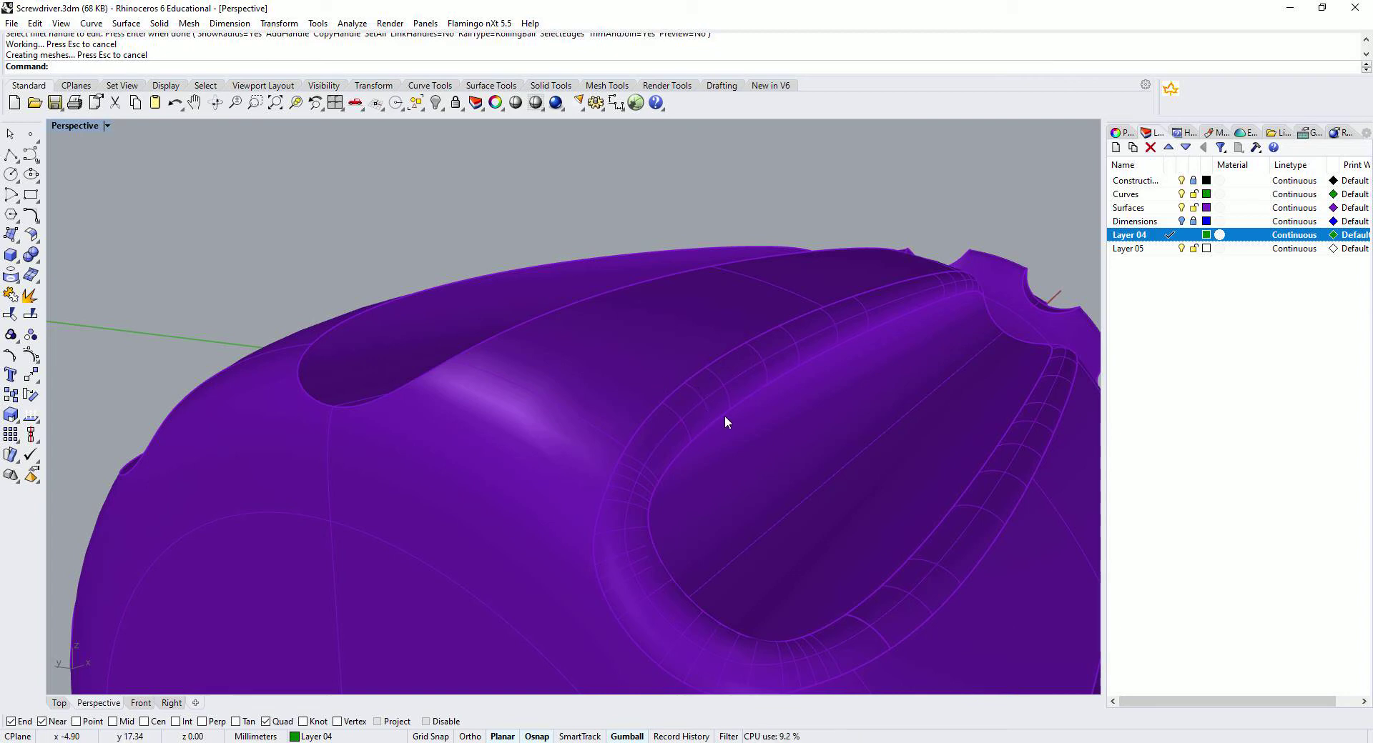
{"action": "right_click_drag", "start_coordinate": [724, 416], "coordinate": [500, 452]}
{"action": "scroll", "coordinate": [170, 462], "scroll_direction": "up", "scroll_amount": 8}
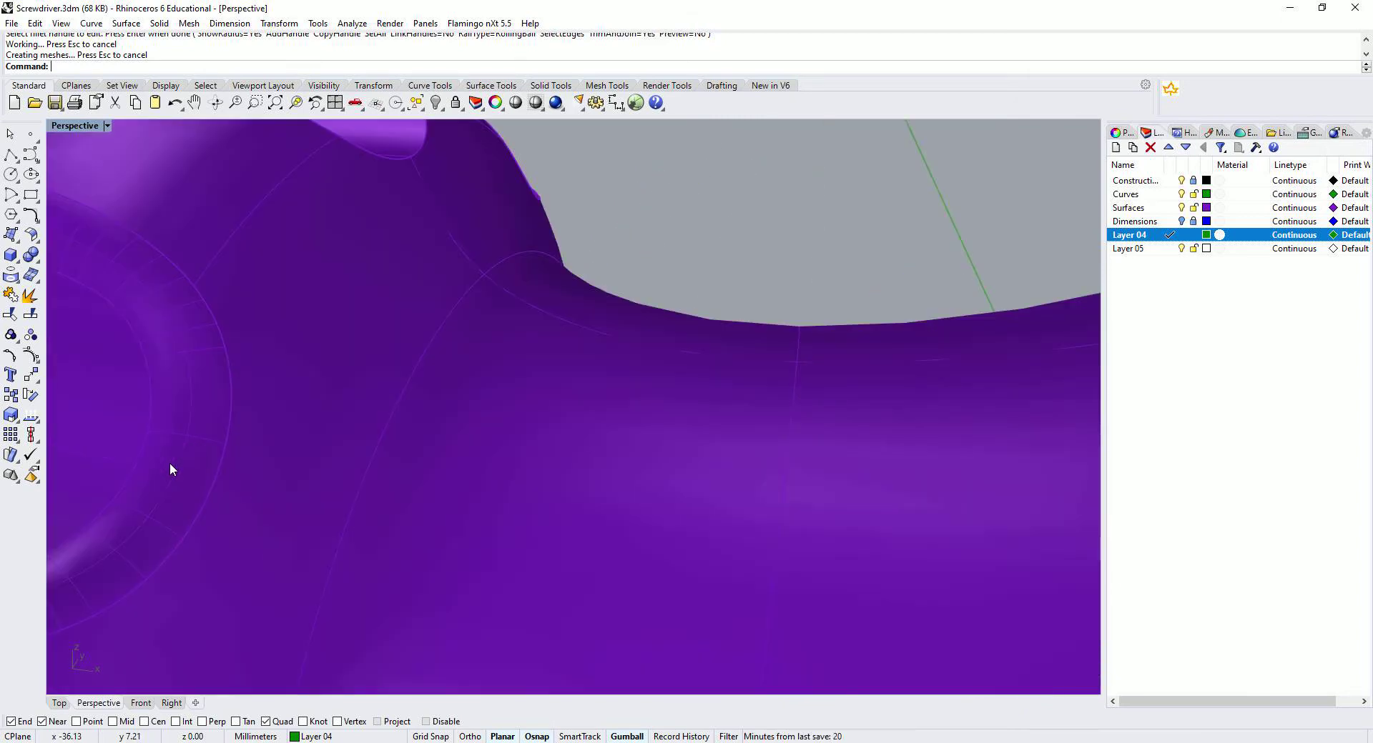
{"action": "mouse_move", "coordinate": [170, 462]}
{"action": "right_mouse_down"}
{"action": "mouse_move", "coordinate": [338, 437]}
{"action": "mouse_move", "coordinate": [409, 414]}
{"action": "mouse_move", "coordinate": [401, 391]}
{"action": "mouse_move", "coordinate": [404, 406]}
{"action": "right_mouse_up"}
{"action": "scroll", "coordinate": [304, 436], "scroll_direction": "down", "scroll_amount": 7}
{"action": "right_click", "coordinate": [458, 419]}
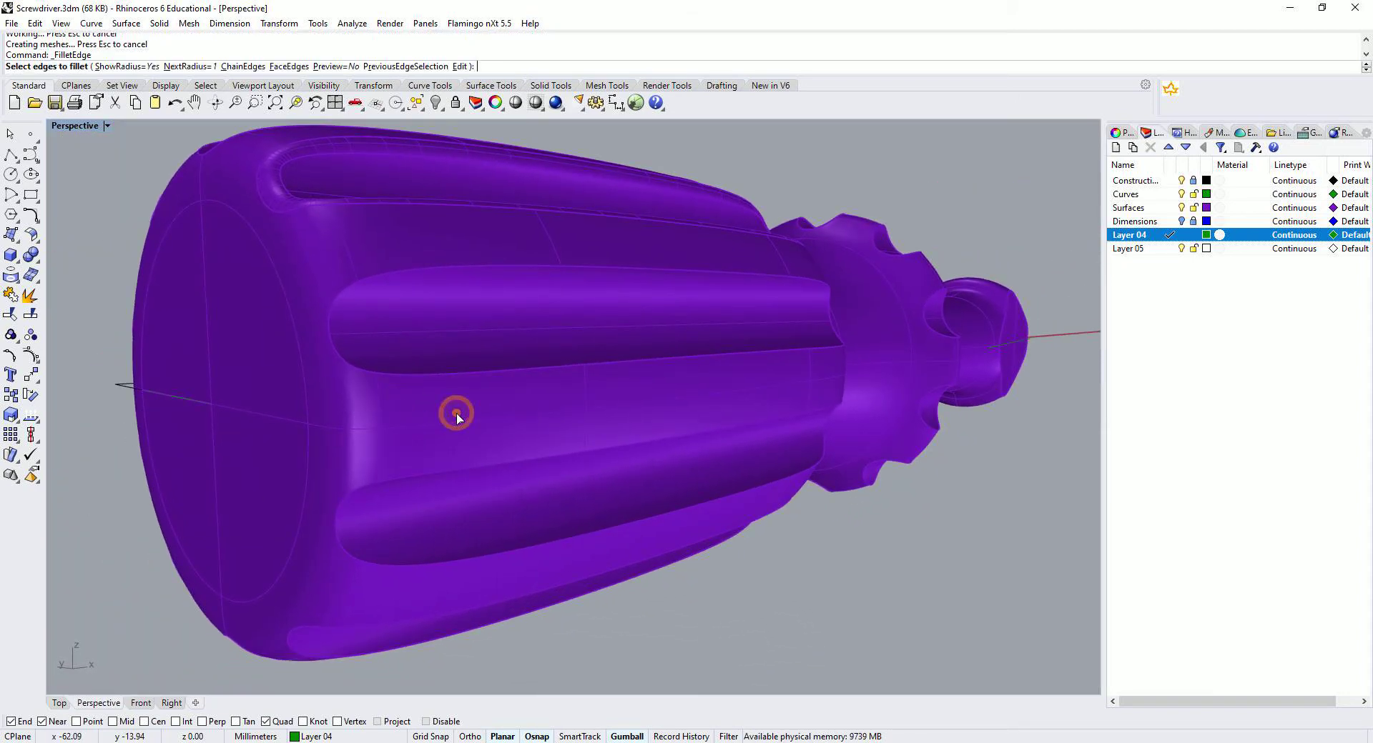
{"action": "left_click", "coordinate": [187, 66]}
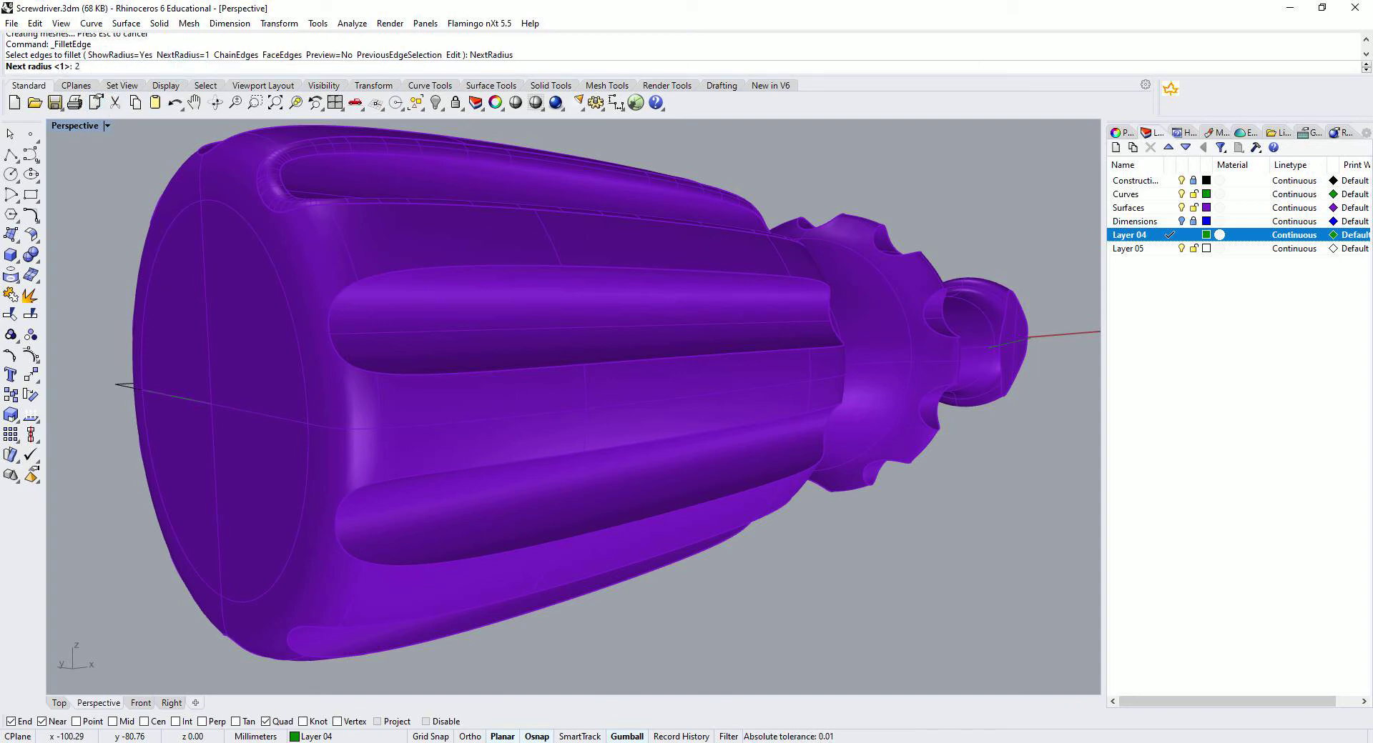
{"action": "type", "text": "2"}
{"action": "key", "text": "Return"}
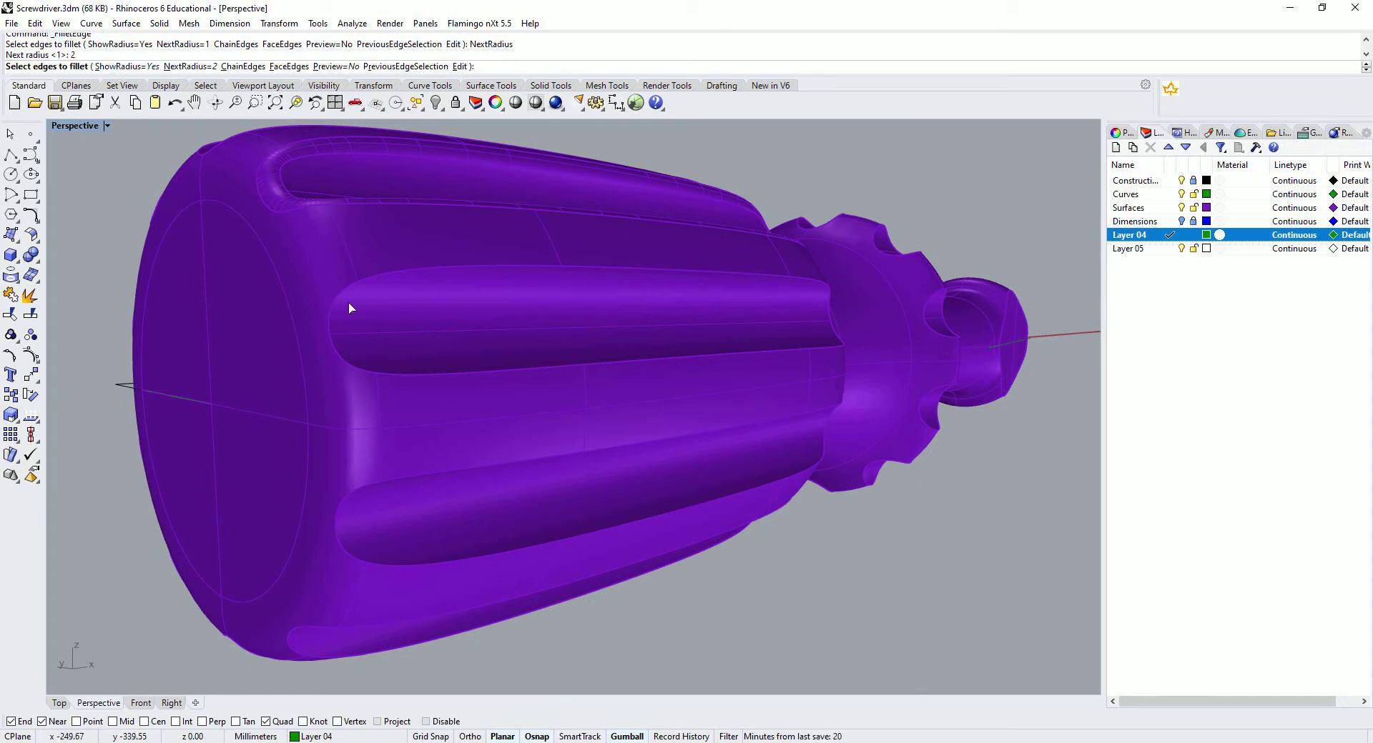
{"action": "left_click", "coordinate": [416, 373]}
{"action": "key", "text": "Return"}
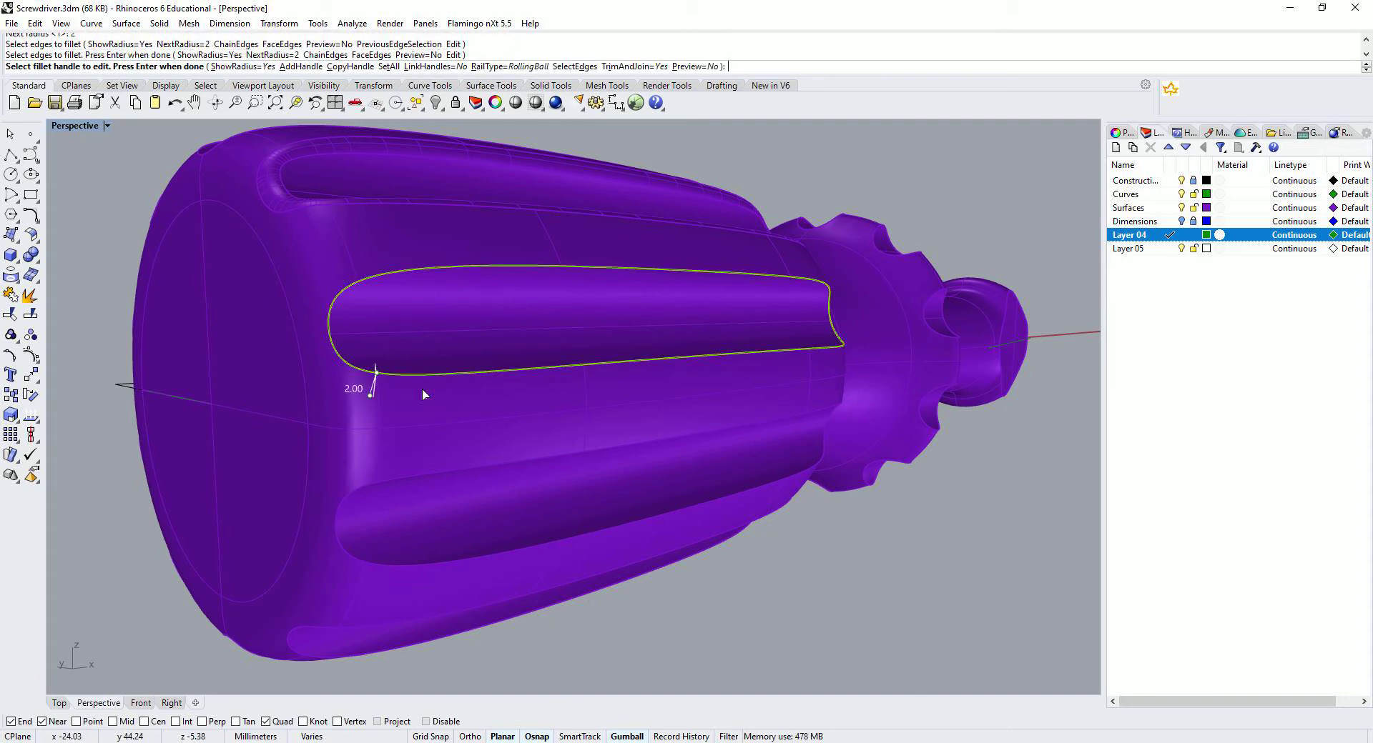
{"action": "key", "text": "Return"}
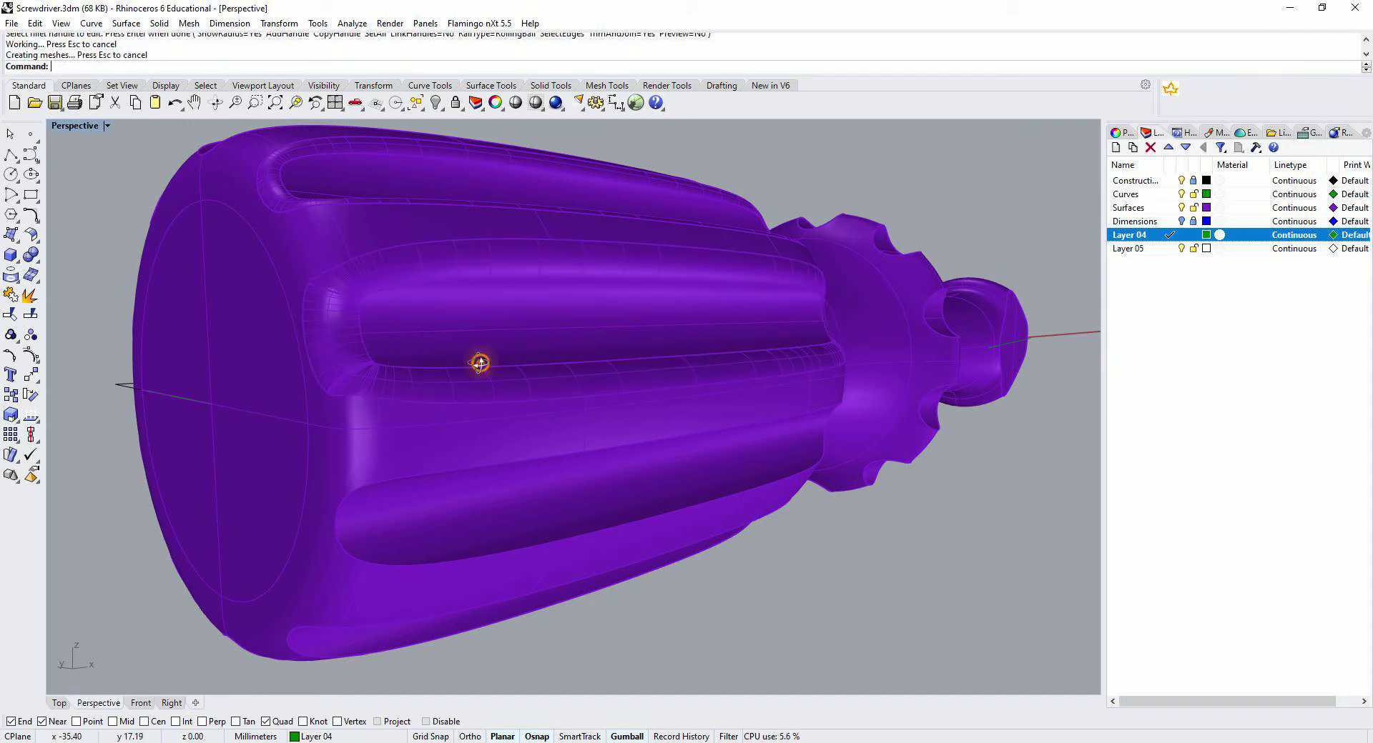
- Try to fillet the rim edge of the groove next to the 2 mm filleted one with a 4 mm radius
{"action": "right_click_drag", "start_coordinate": [475, 362], "coordinate": [434, 293]}
{"action": "scroll", "coordinate": [336, 353], "scroll_direction": "up", "scroll_amount": 4}
{"action": "scroll", "coordinate": [362, 343], "scroll_direction": "down", "scroll_amount": 4}
{"action": "scroll", "coordinate": [366, 345], "scroll_direction": "down", "scroll_amount": 3}
{"action": "right_click", "coordinate": [434, 293]}
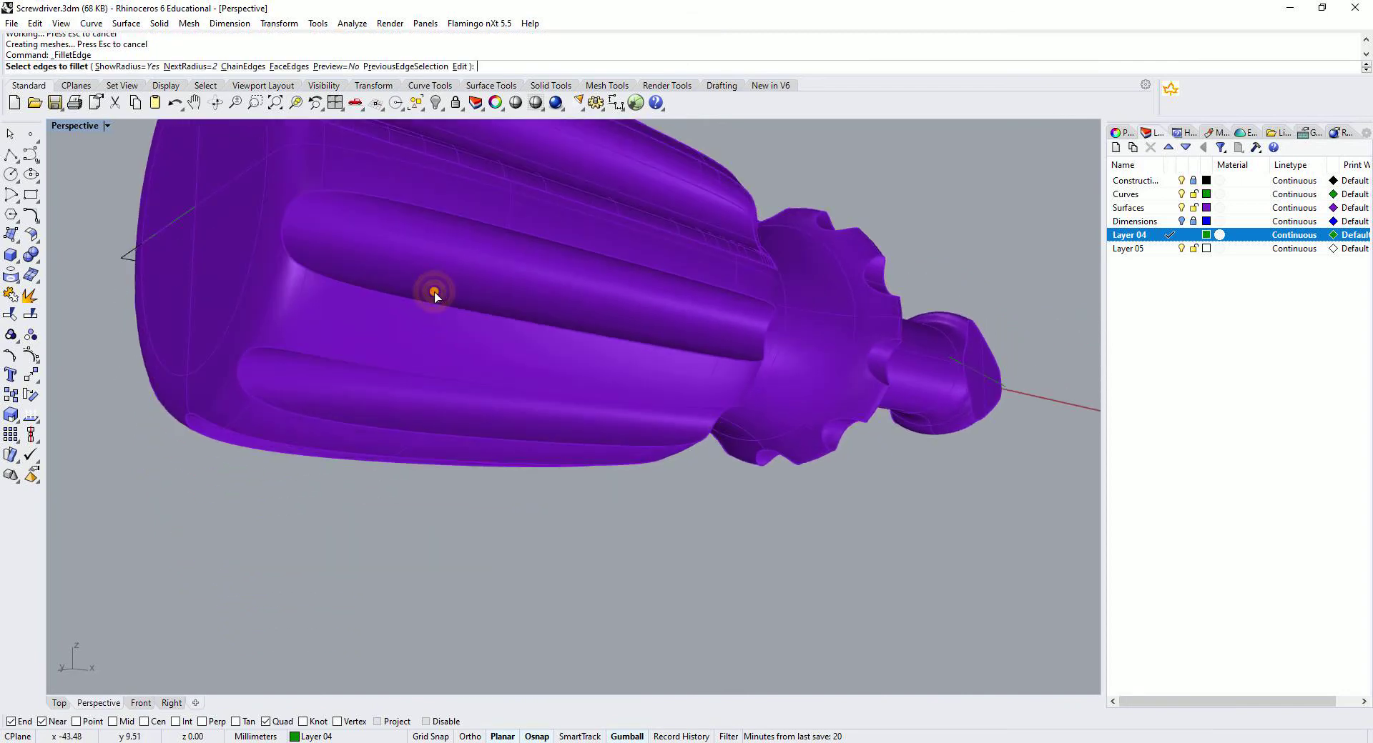
{"action": "left_click", "coordinate": [190, 66]}
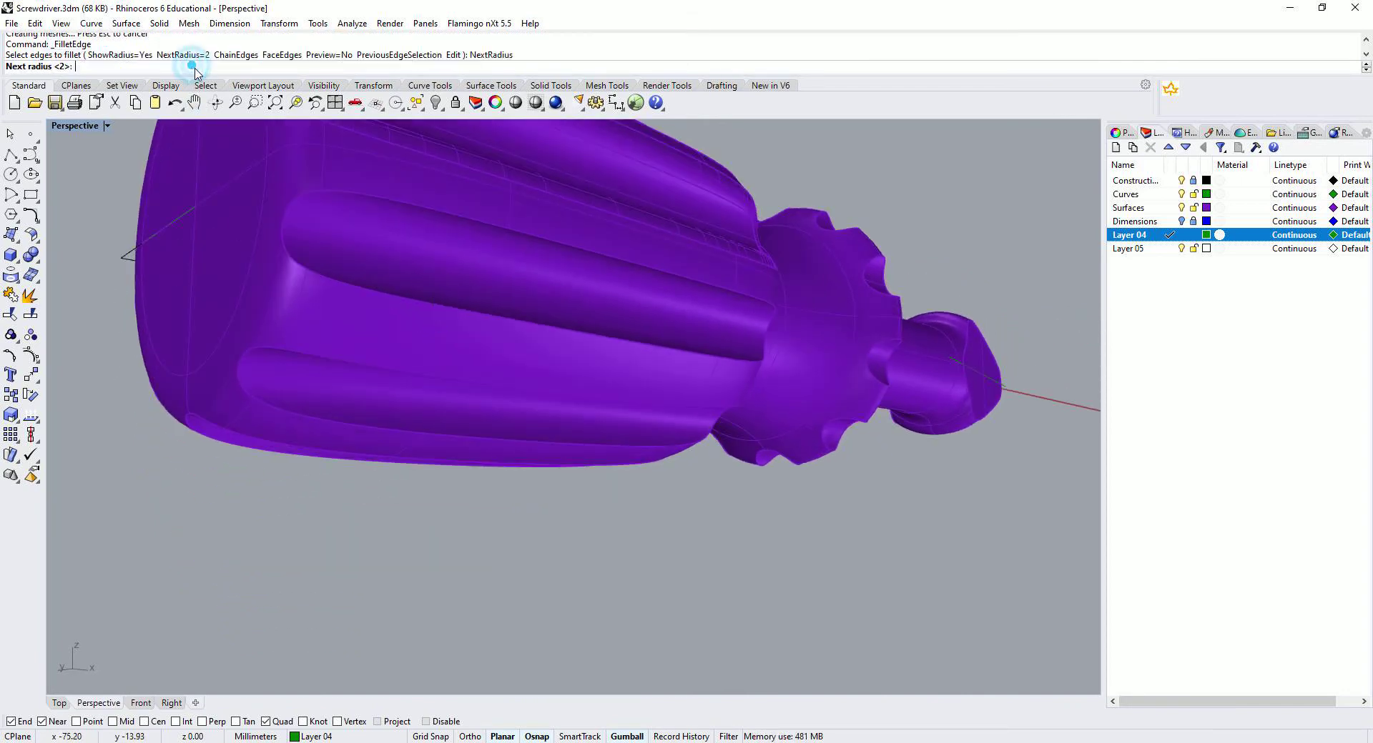
{"action": "type", "text": "4"}
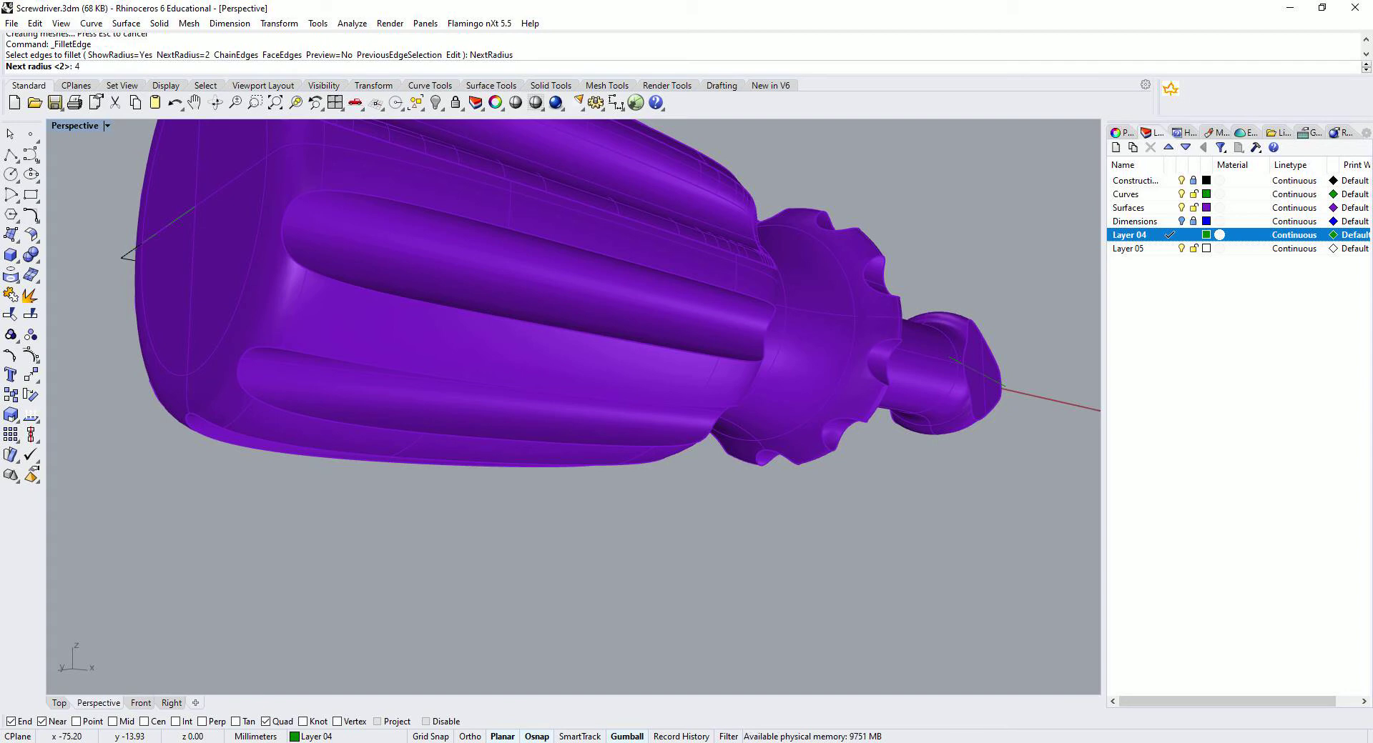
{"action": "key", "text": "Return"}
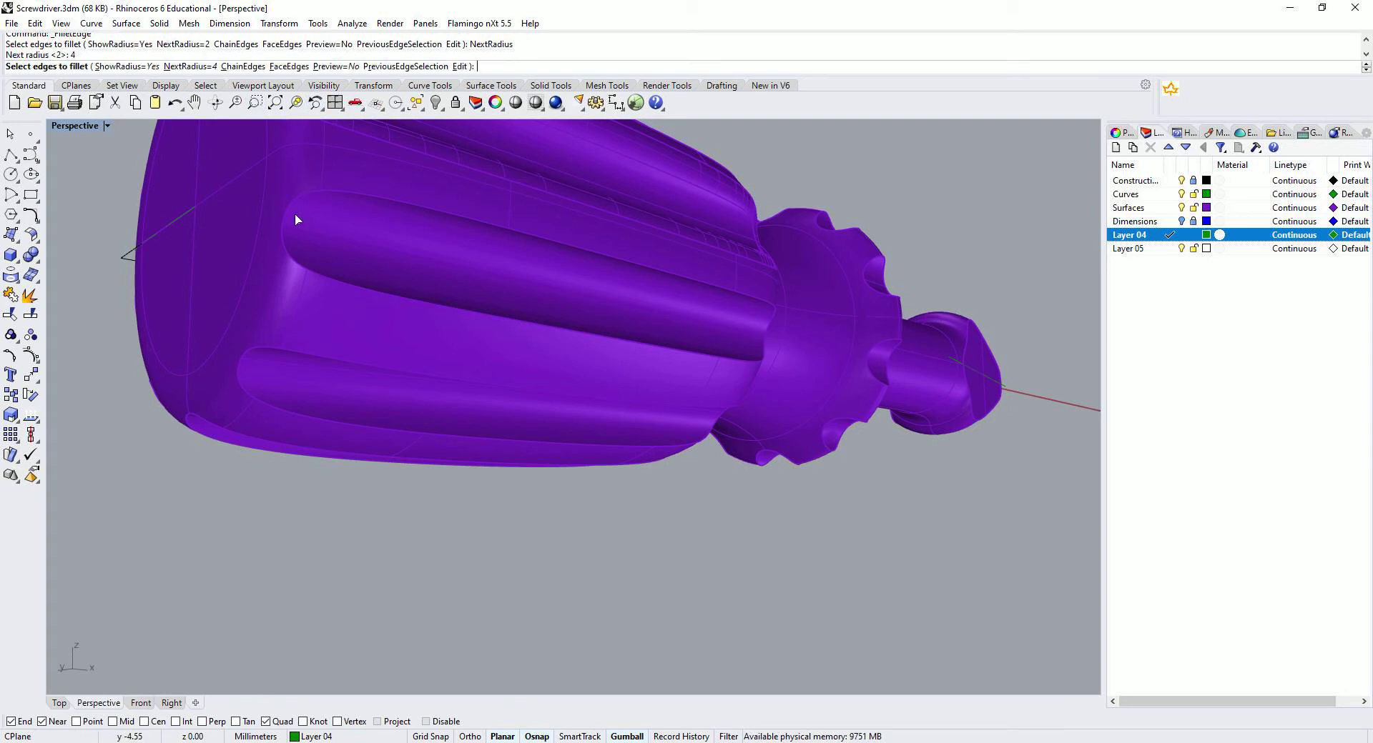
{"action": "left_click", "coordinate": [292, 214]}
{"action": "key", "text": "Return"}
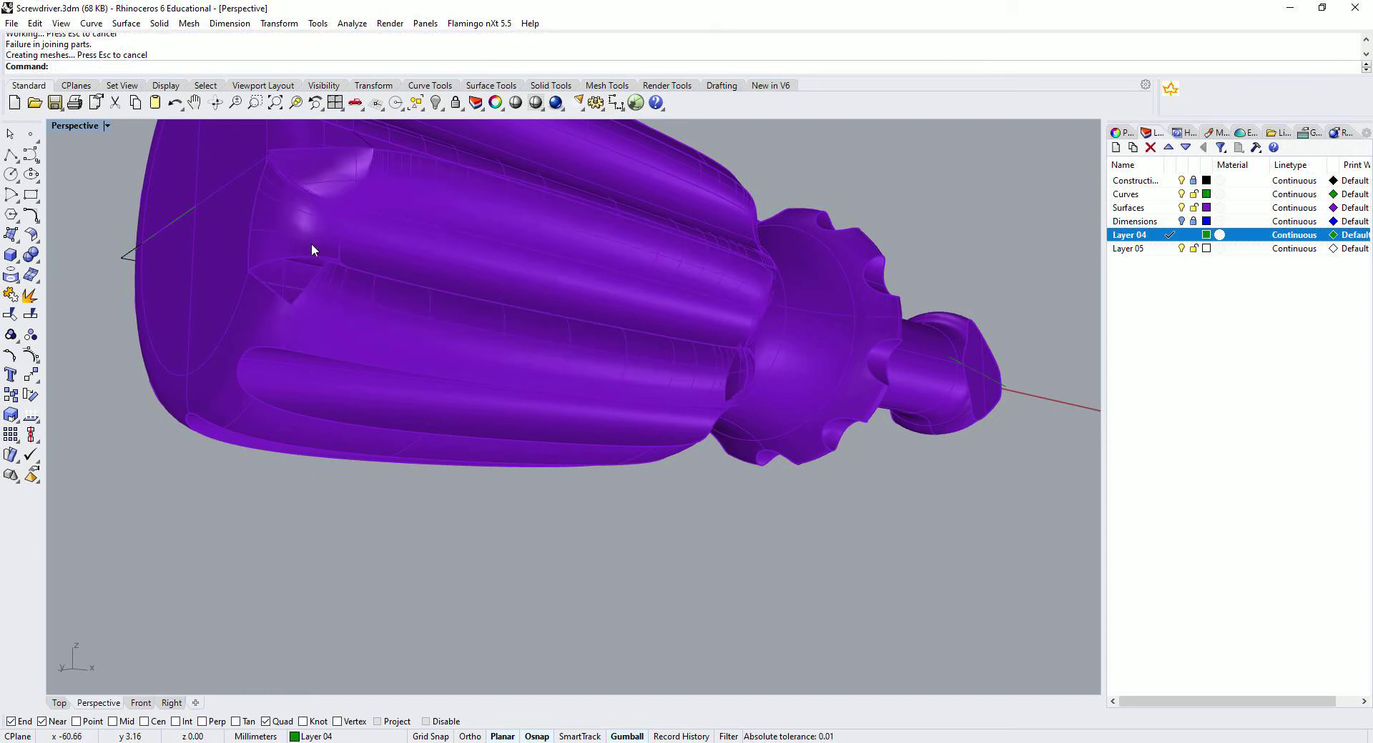
- Examine both ends of the groove filleted at 4 mm and the surfaces around it
{"action": "right_click_drag", "start_coordinate": [324, 245], "coordinate": [335, 275]}
{"action": "scroll", "coordinate": [379, 505], "scroll_direction": "up", "scroll_amount": 3}
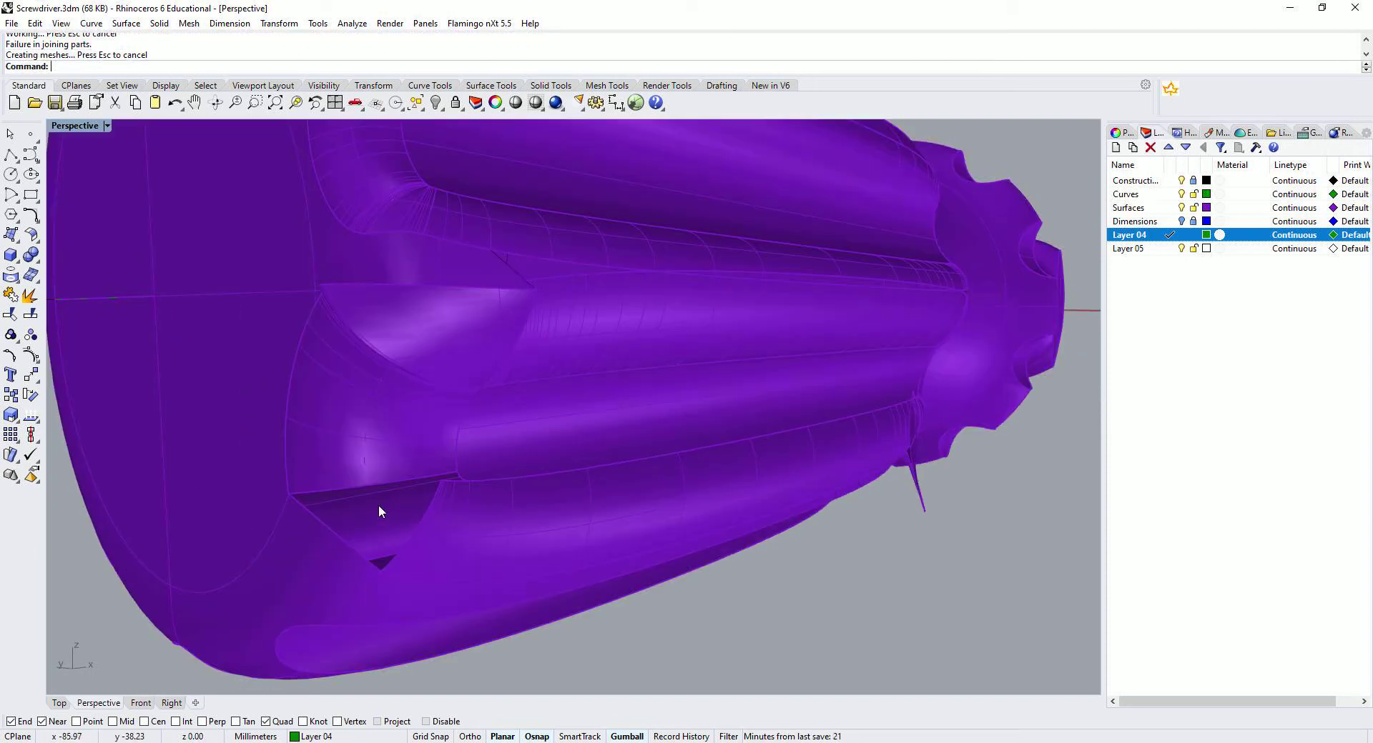
{"action": "right_click_drag", "start_coordinate": [421, 505], "coordinate": [291, 489]}
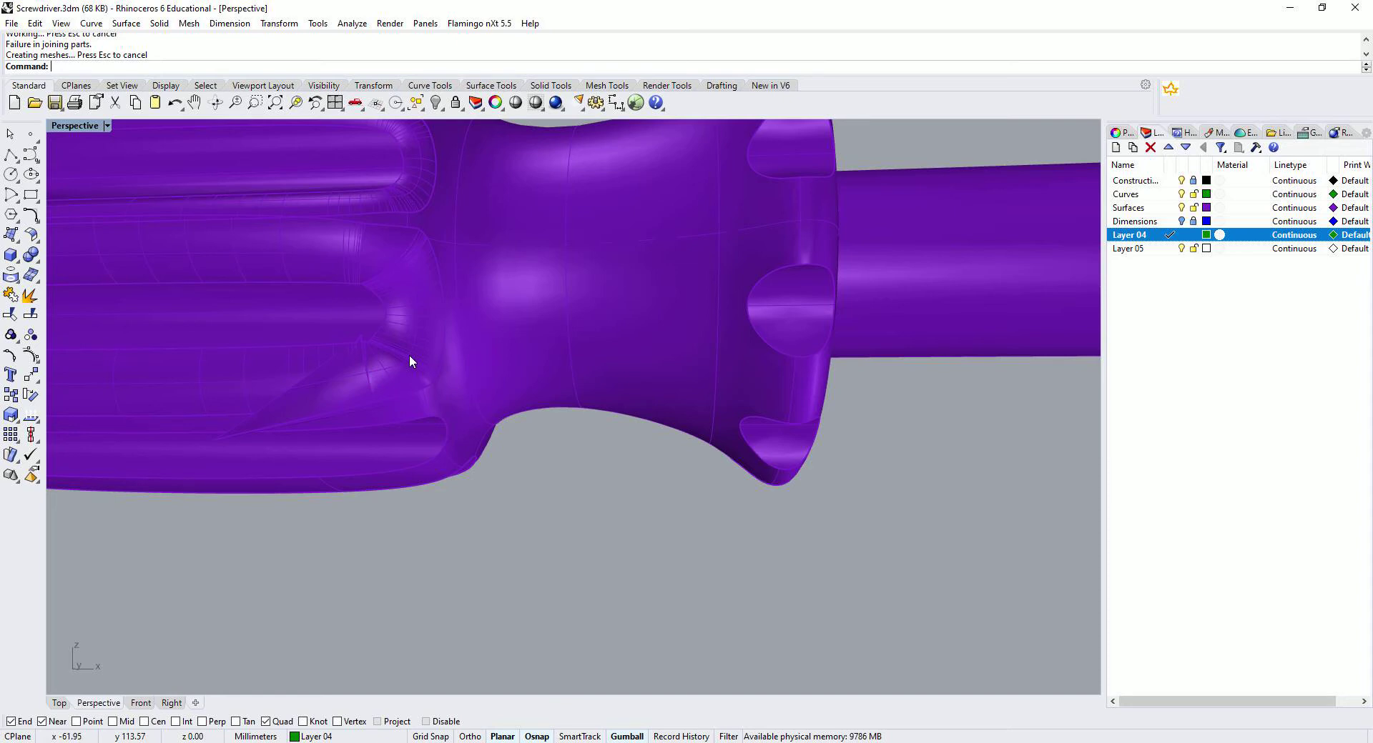
{"action": "right_click_drag", "start_coordinate": [409, 355], "coordinate": [488, 359]}
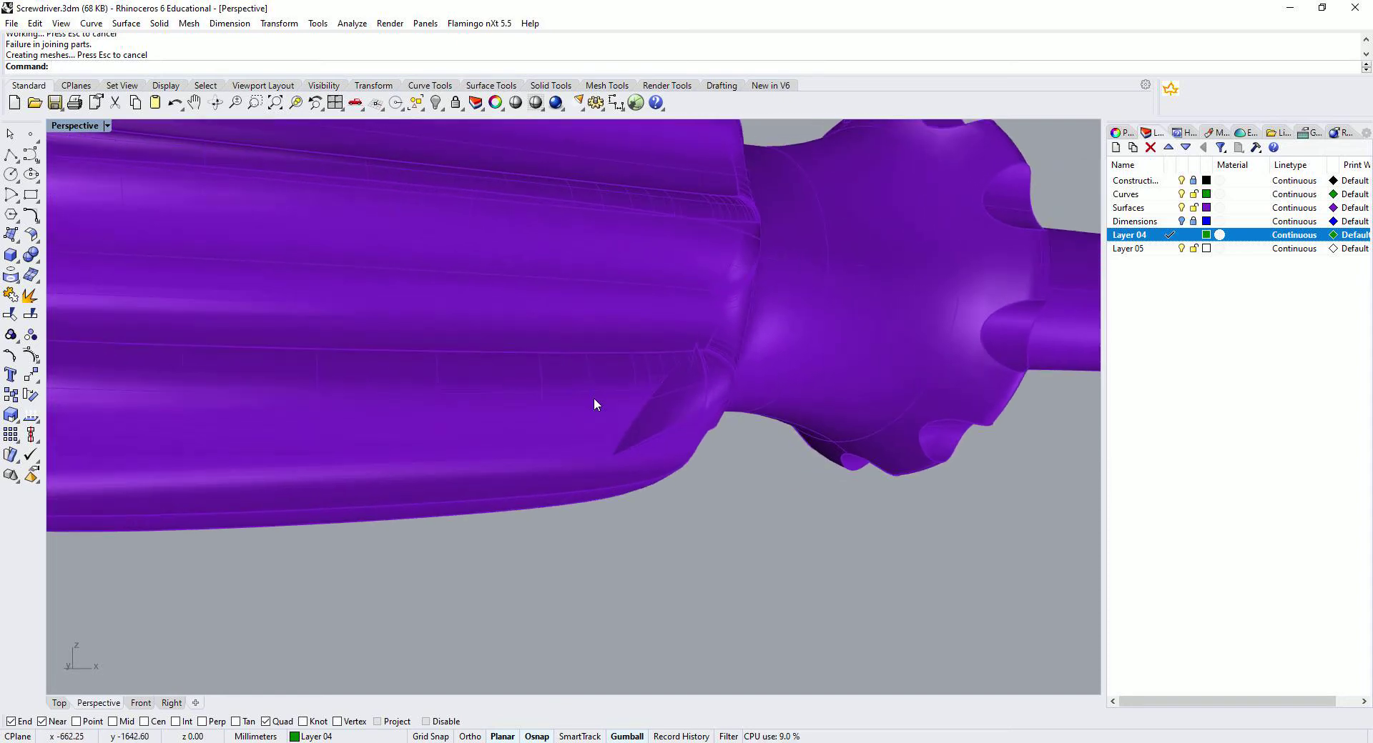
{"action": "scroll", "coordinate": [686, 398], "scroll_direction": "down", "scroll_amount": 5}
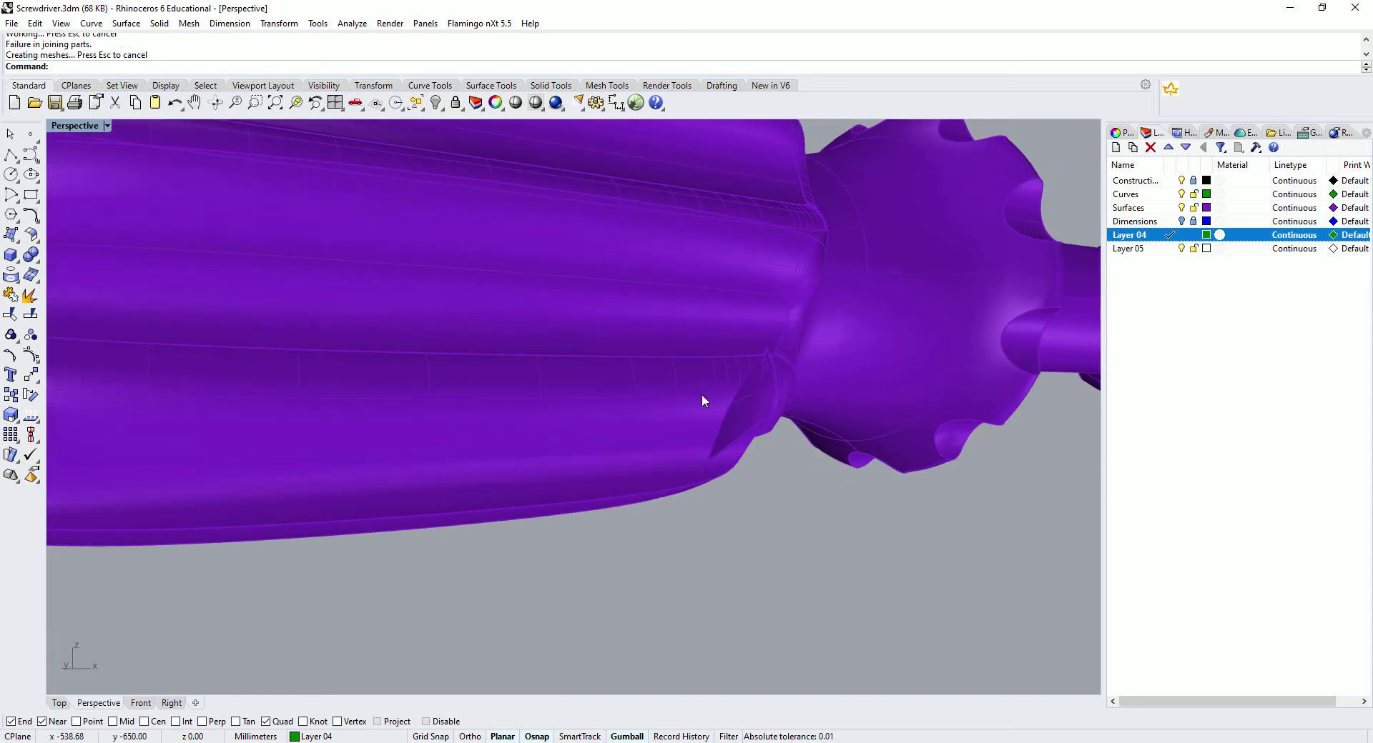
{"action": "scroll", "coordinate": [501, 381], "scroll_direction": "up", "scroll_amount": 3}
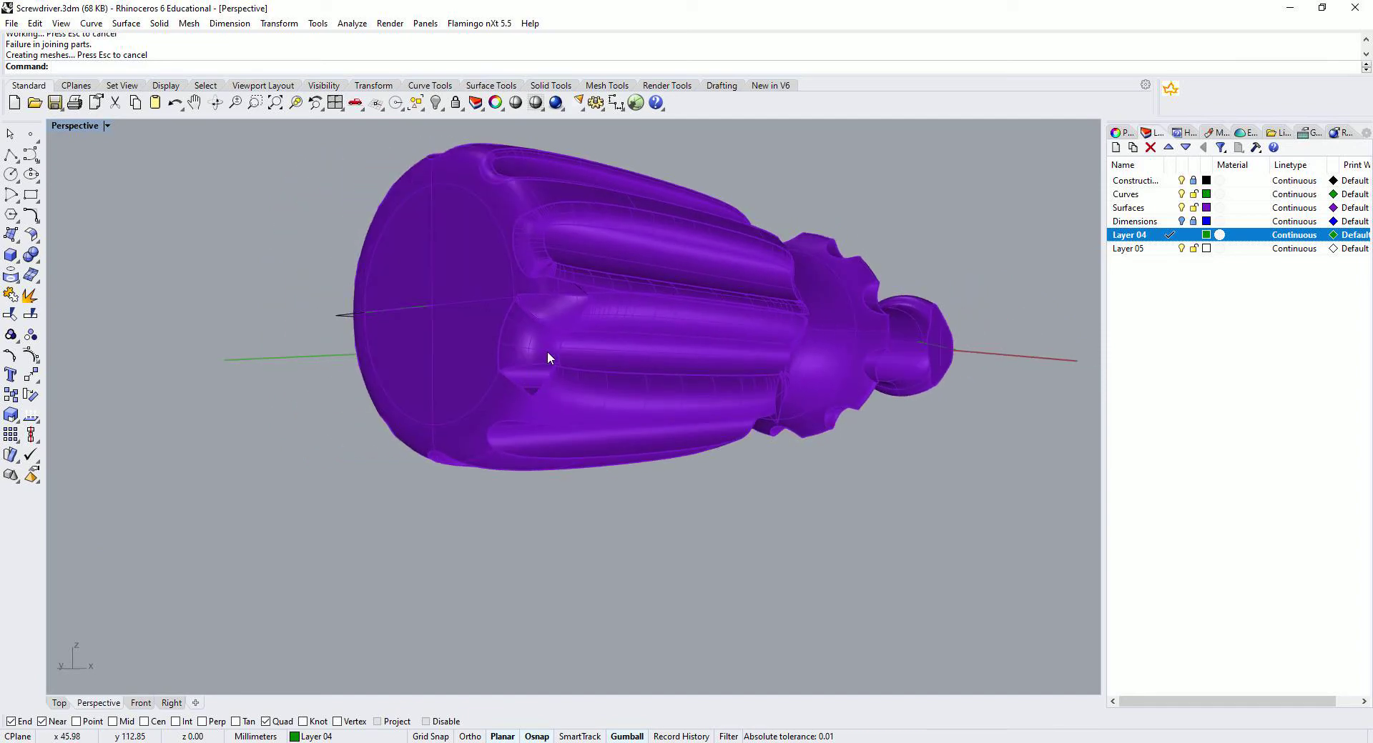
{"action": "scroll", "coordinate": [548, 354], "scroll_direction": "up", "scroll_amount": 5}
{"action": "right_click_drag", "start_coordinate": [549, 344], "coordinate": [581, 404]}
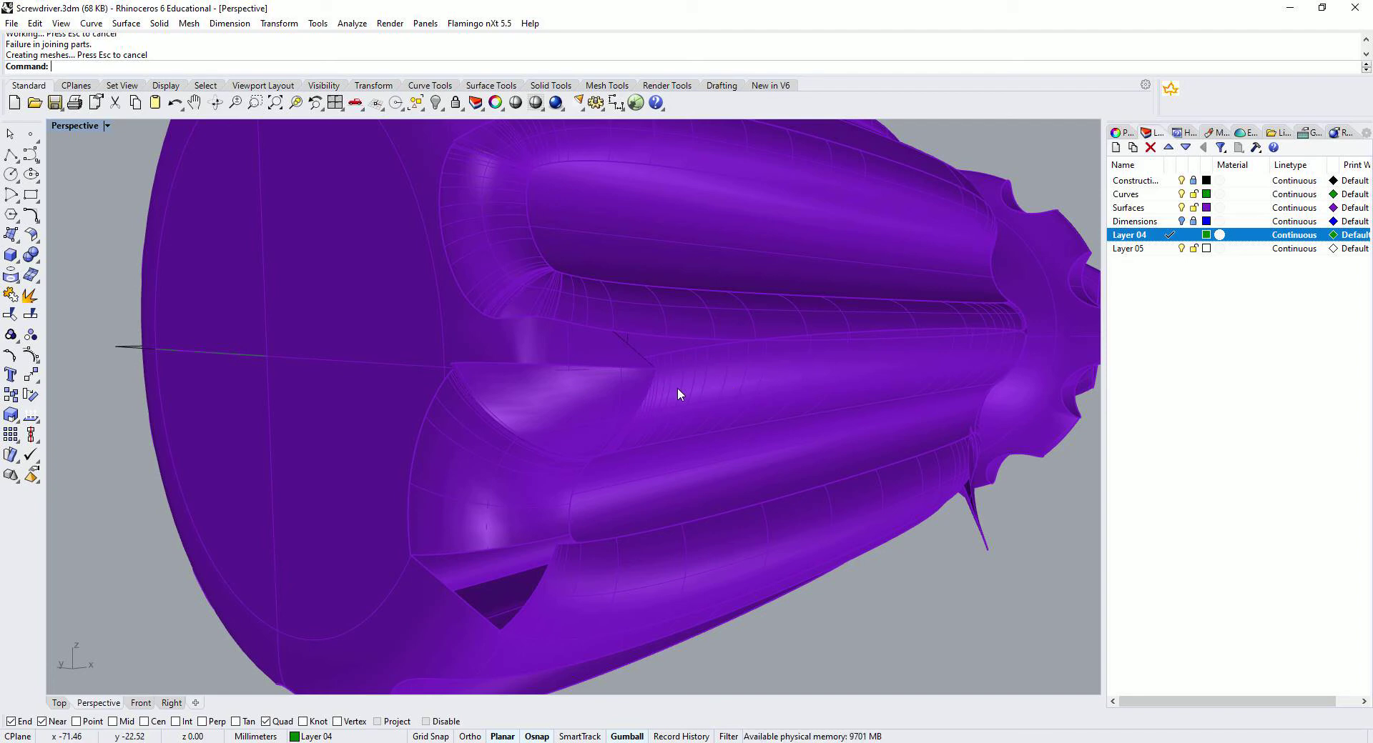
- Undo the 4 mm and 2 mm groove fillets, keeping only the 1 mm fillet
{"action": "key", "text": "ctrl+z"}
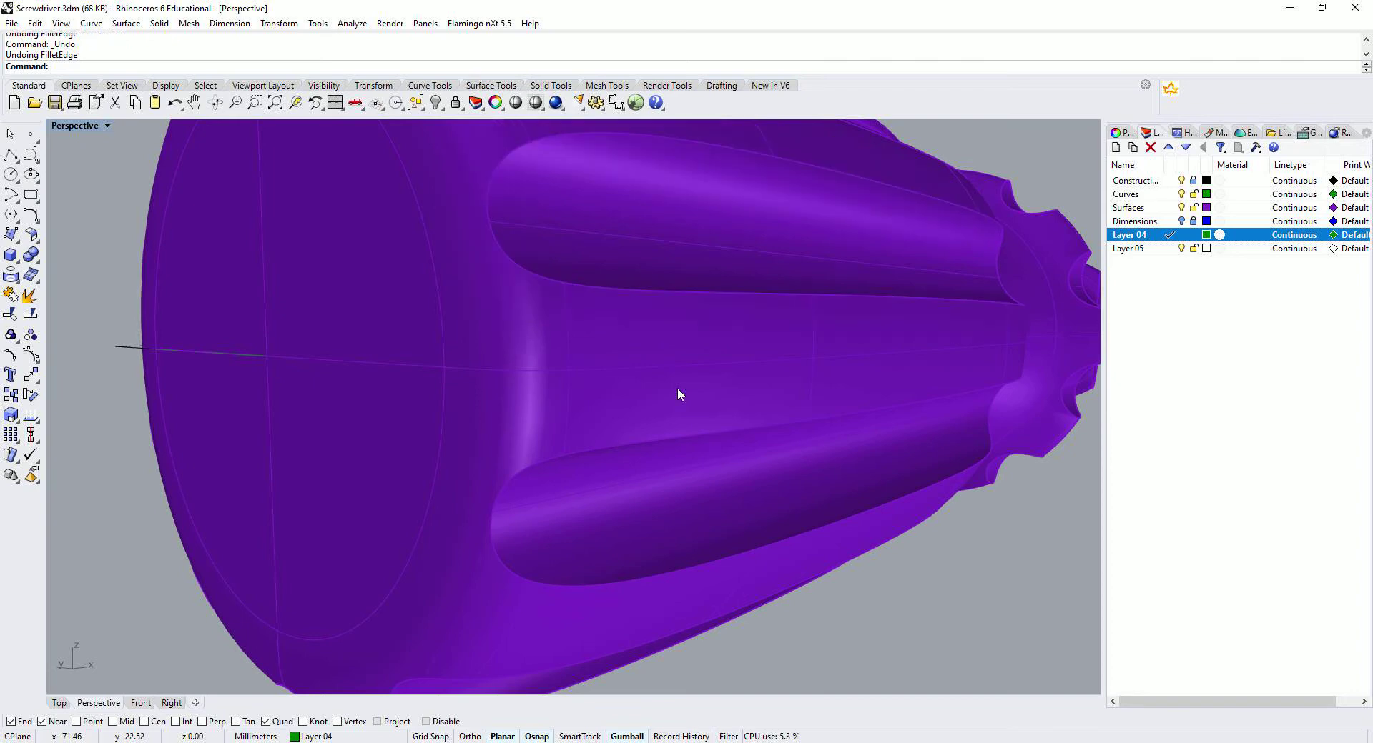
{"action": "mouse_move", "coordinate": [679, 394]}
{"action": "right_mouse_down"}
{"action": "mouse_move", "coordinate": [662, 373]}
{"action": "mouse_move", "coordinate": [661, 398]}
{"action": "right_mouse_up"}
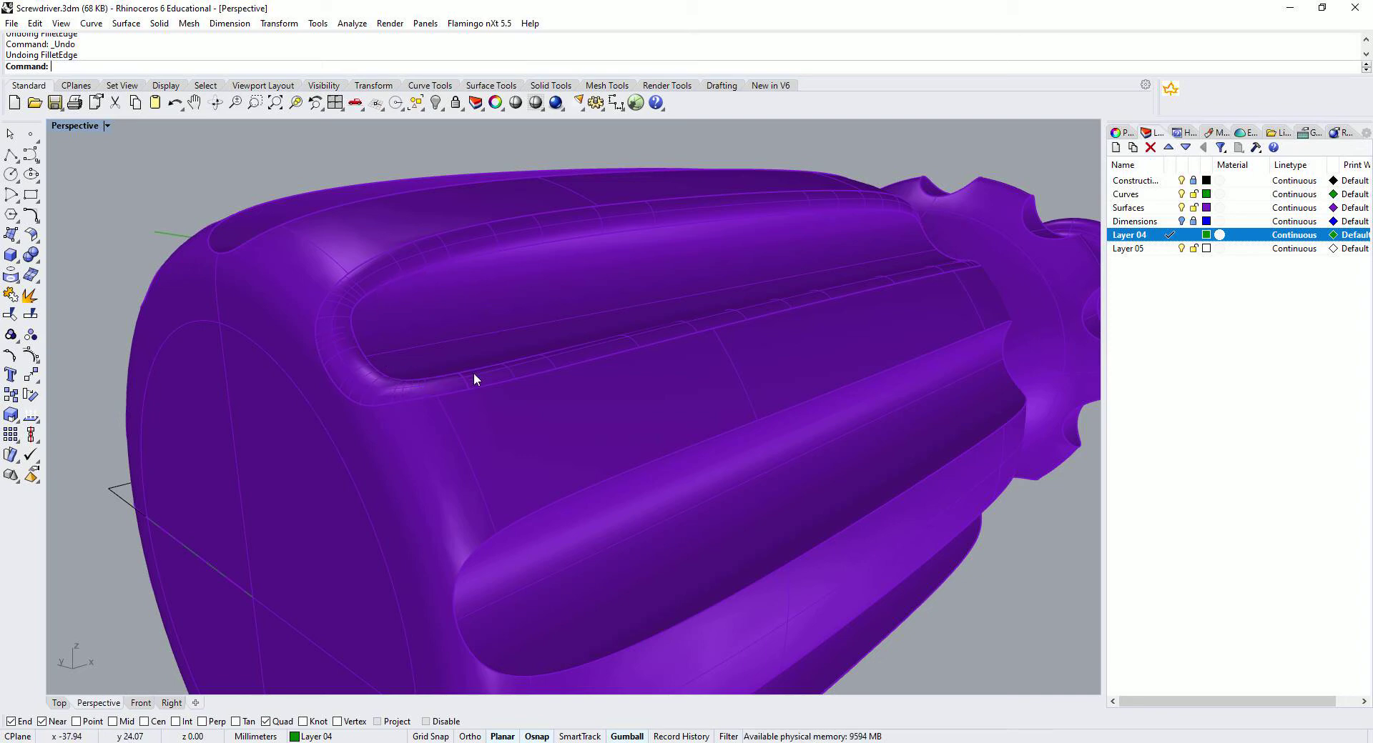
{"action": "right_click_drag", "start_coordinate": [526, 438], "coordinate": [518, 405]}
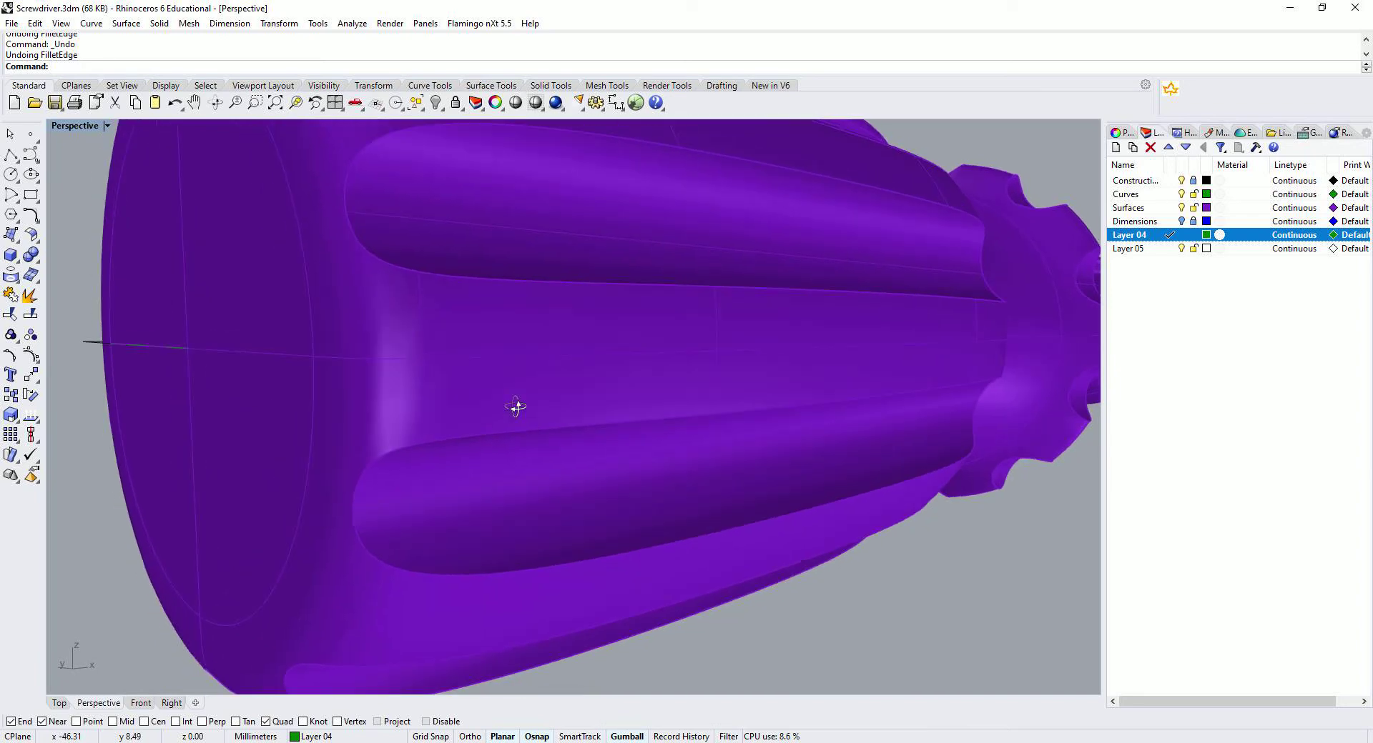
- Fillet the rim edges of all the remaining unrounded grooves around the handle with a 1 mm radius
{"action": "scroll", "coordinate": [516, 414], "scroll_direction": "down", "scroll_amount": 5}
{"action": "right_click", "coordinate": [253, 73]}
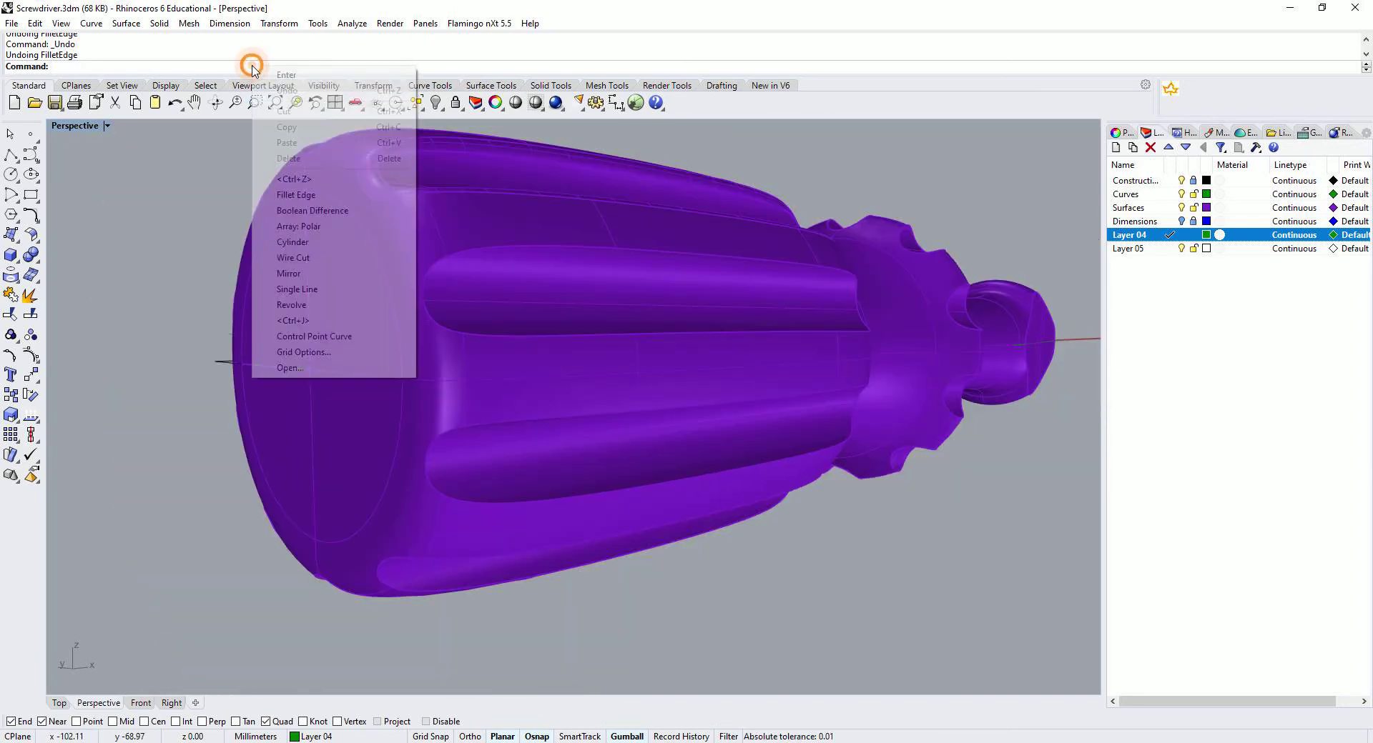
{"action": "left_click", "coordinate": [289, 195]}
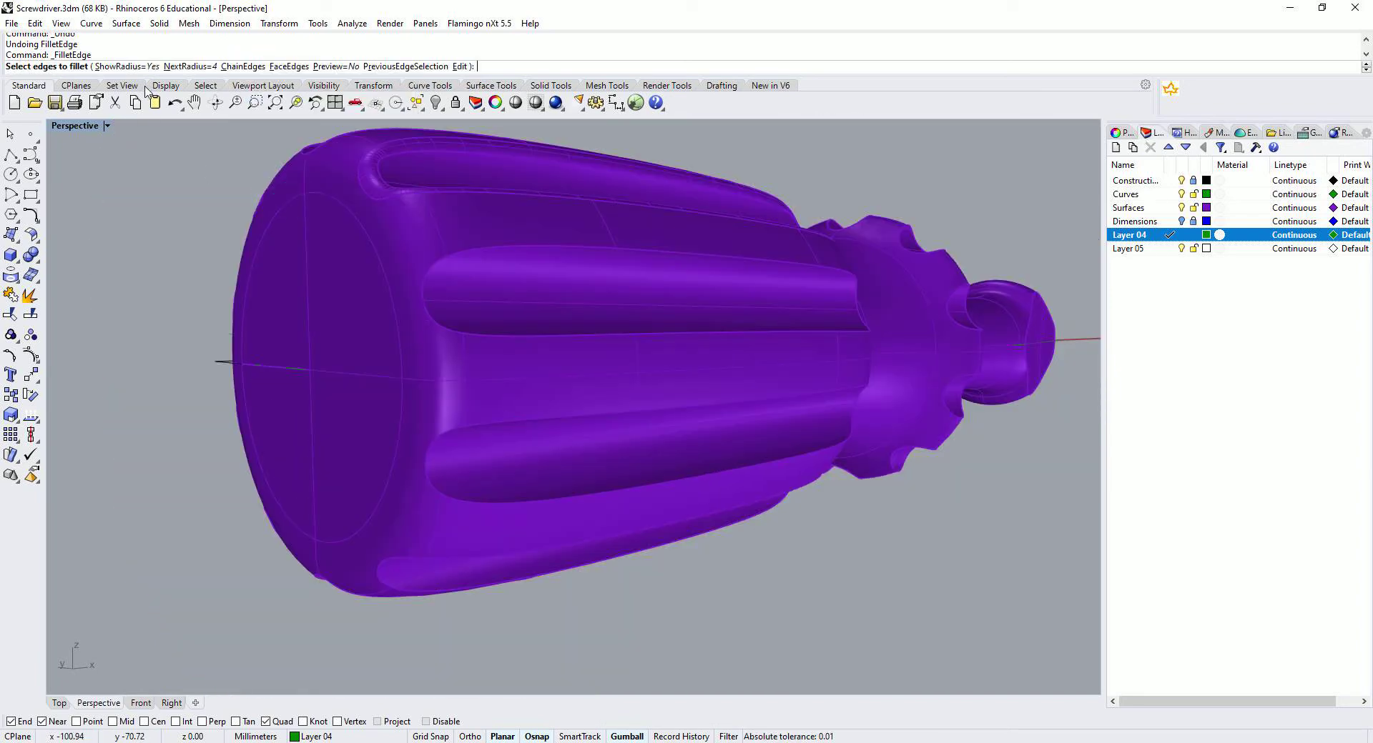
{"action": "left_click", "coordinate": [195, 65]}
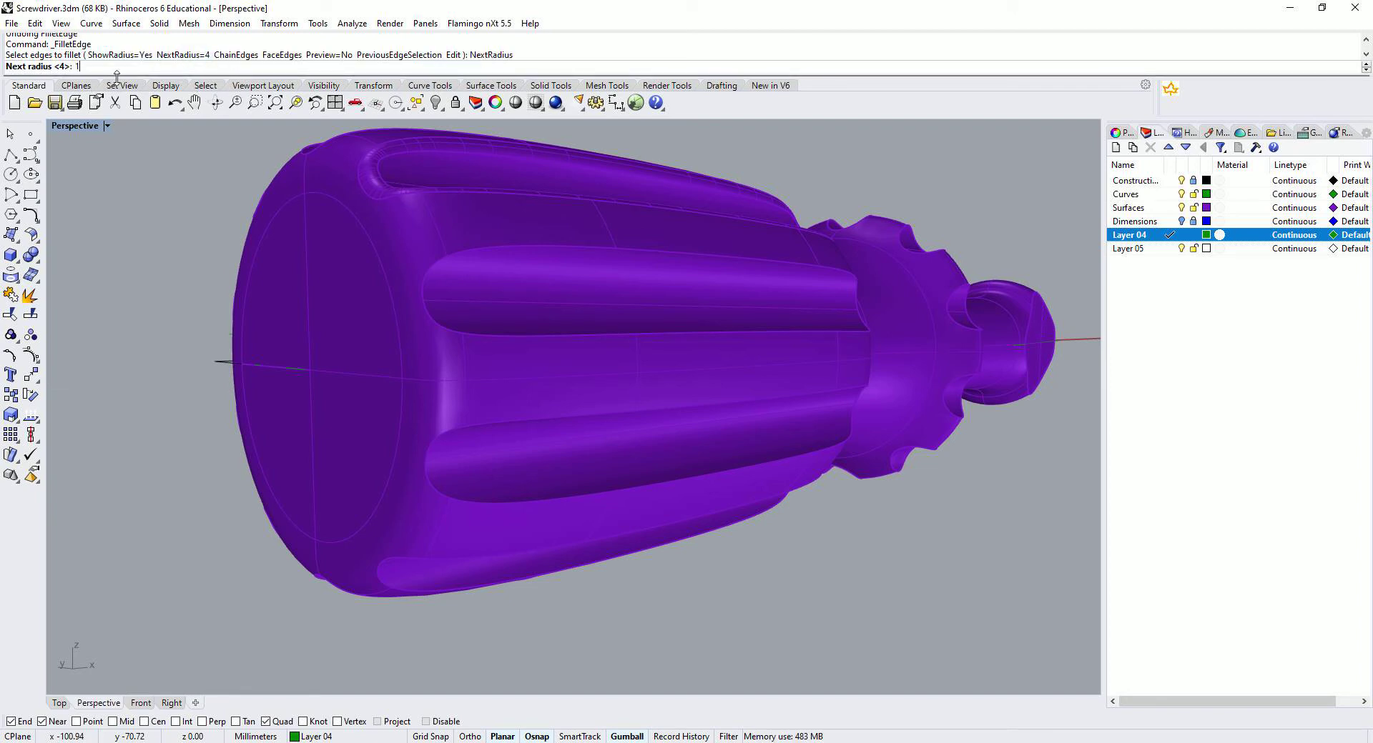
{"action": "type", "text": "1"}
{"action": "key", "text": "Return"}
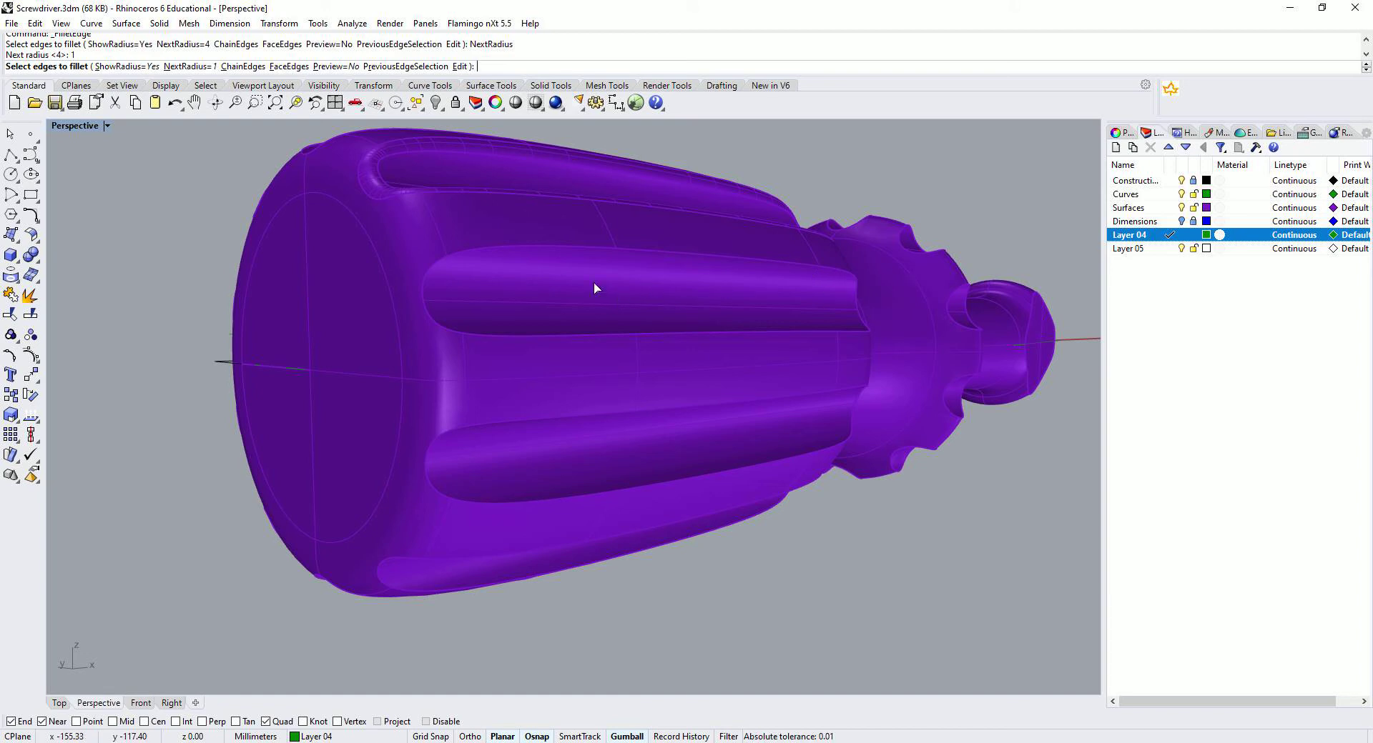
{"action": "left_click", "coordinate": [593, 251]}
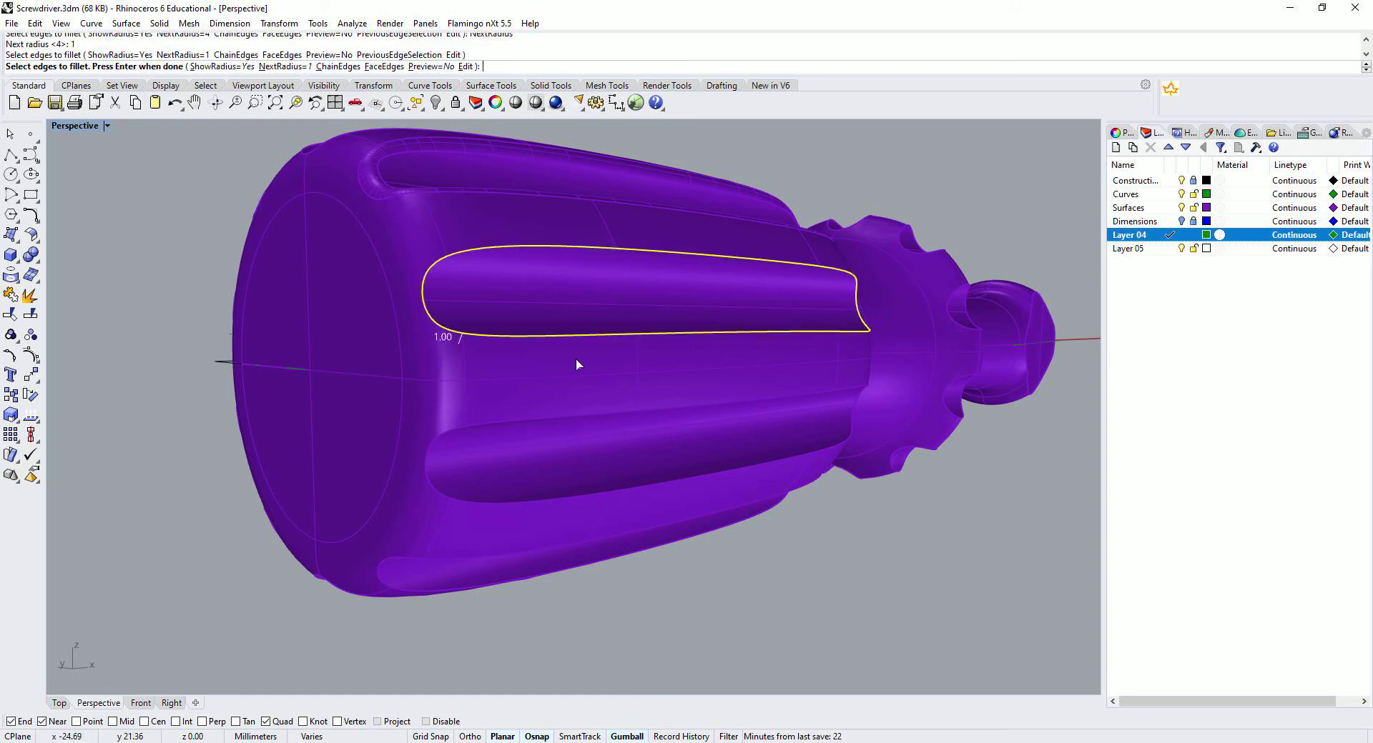
{"action": "left_click", "coordinate": [575, 418]}
{"action": "right_click_drag", "start_coordinate": [572, 417], "coordinate": [545, 333]}
{"action": "left_click", "coordinate": [543, 308]}
{"action": "left_click", "coordinate": [782, 309]}
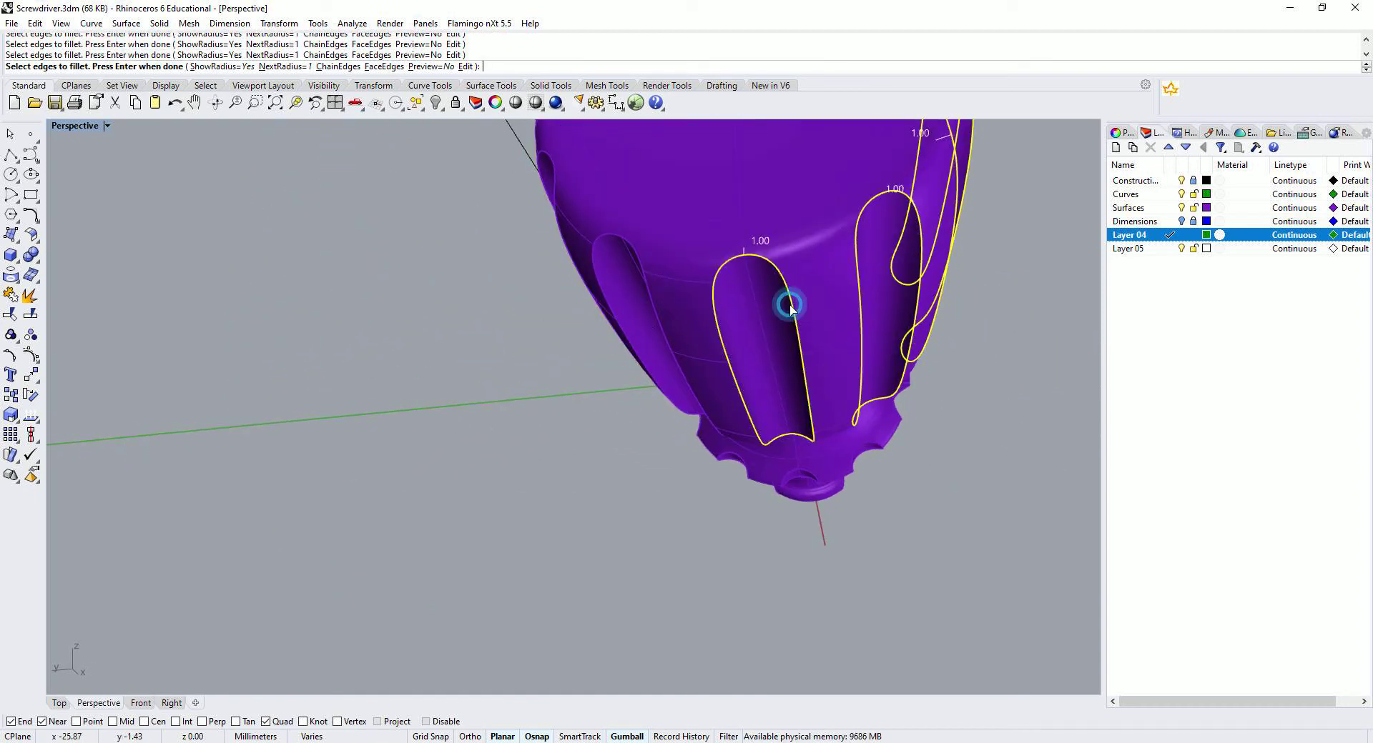
{"action": "right_click_drag", "start_coordinate": [652, 297], "coordinate": [732, 425]}
{"action": "left_click", "coordinate": [729, 428]}
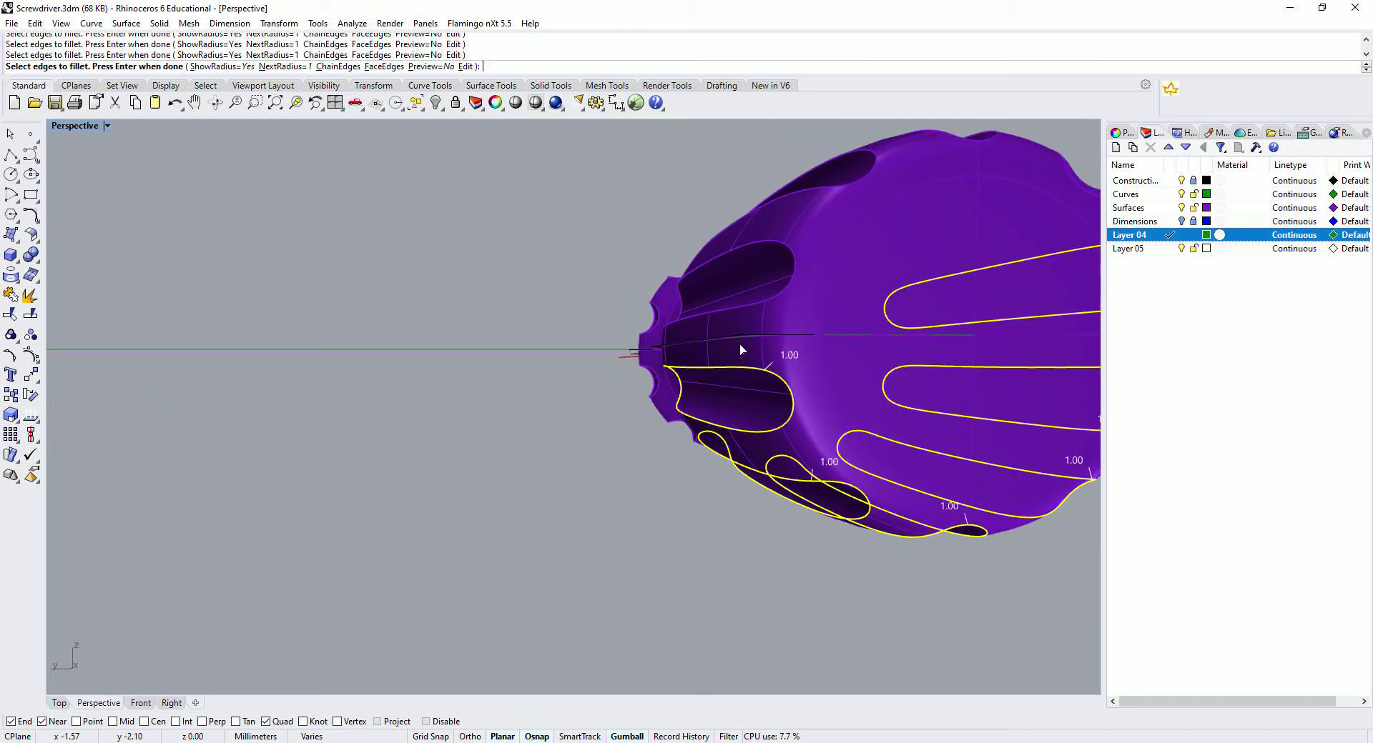
{"action": "left_click", "coordinate": [743, 306]}
{"action": "right_click_drag", "start_coordinate": [798, 283], "coordinate": [749, 316]}
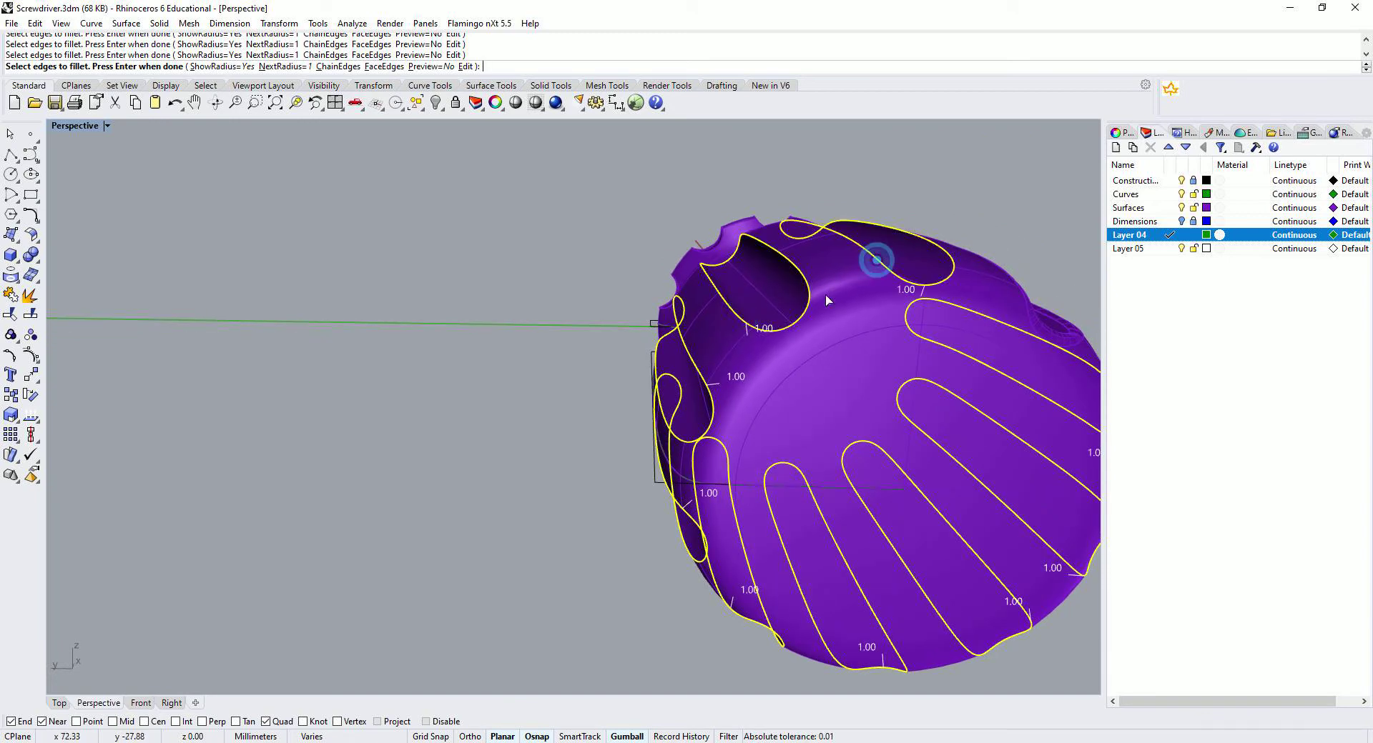
{"action": "right_click_drag", "start_coordinate": [877, 260], "coordinate": [821, 309]}
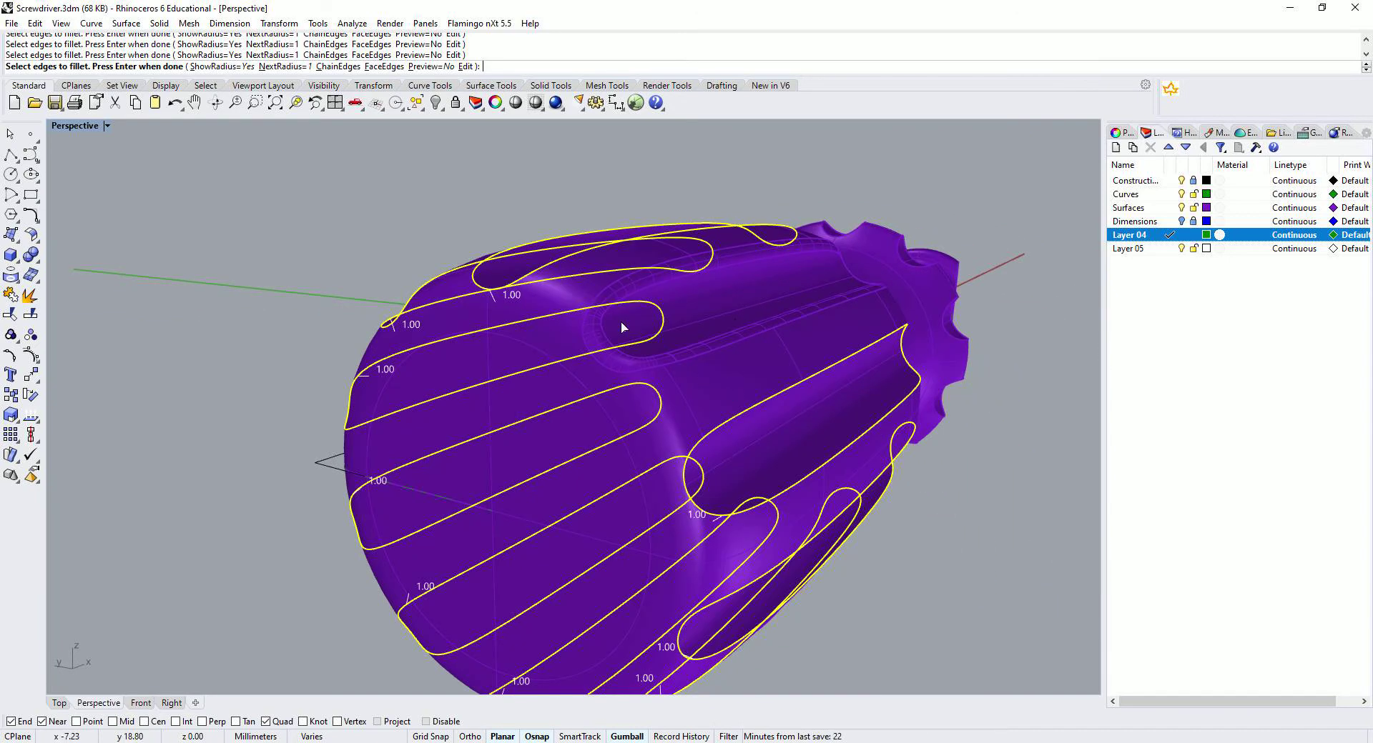
{"action": "key", "text": "Return"}
{"action": "key", "text": "Return"}
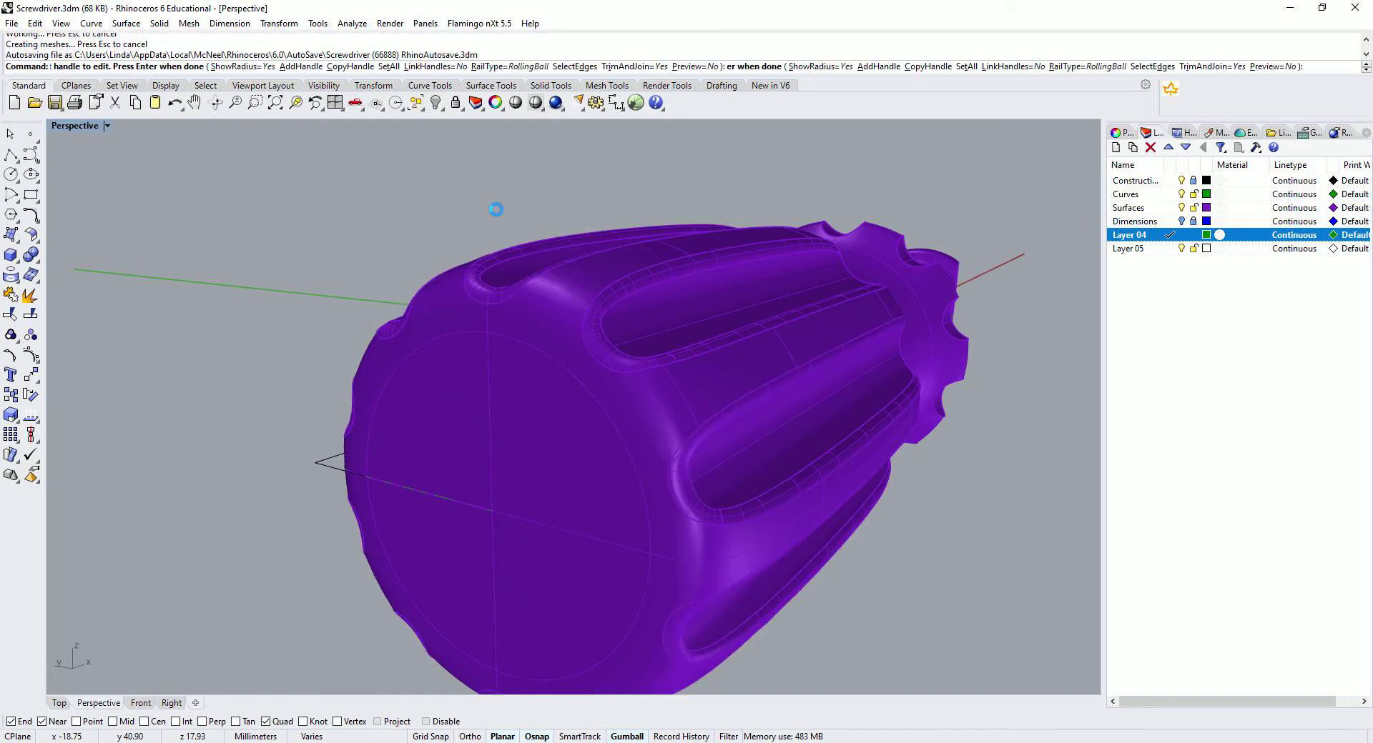
- Fillet the edges of all the scalloped notches around the collar with a 1 mm radius
{"action": "right_click_drag", "start_coordinate": [519, 288], "coordinate": [306, 328]}
{"action": "right_click", "coordinate": [514, 266]}
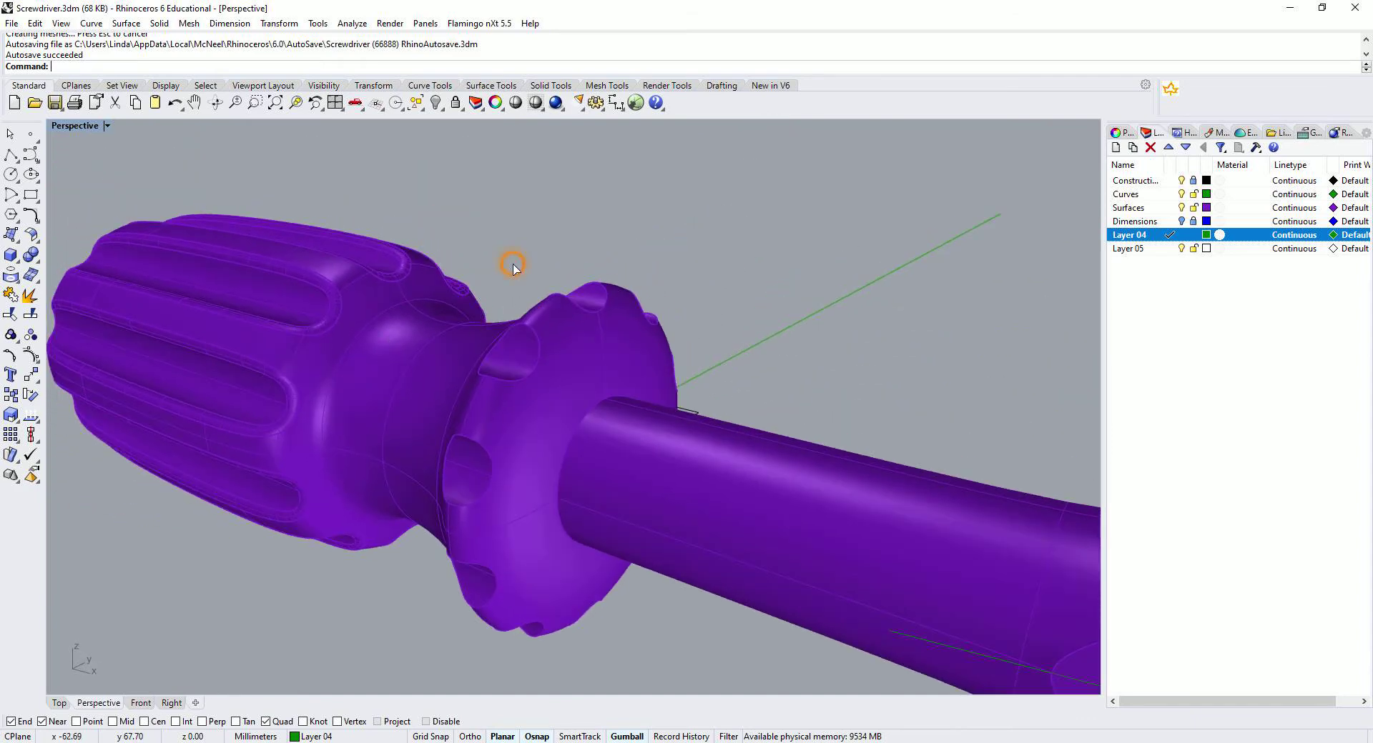
{"action": "left_click", "coordinate": [530, 328]}
{"action": "left_click", "coordinate": [567, 306]}
{"action": "right_click_drag", "start_coordinate": [576, 307], "coordinate": [433, 368]}
{"action": "left_click", "coordinate": [399, 307]}
{"action": "left_click", "coordinate": [431, 341]}
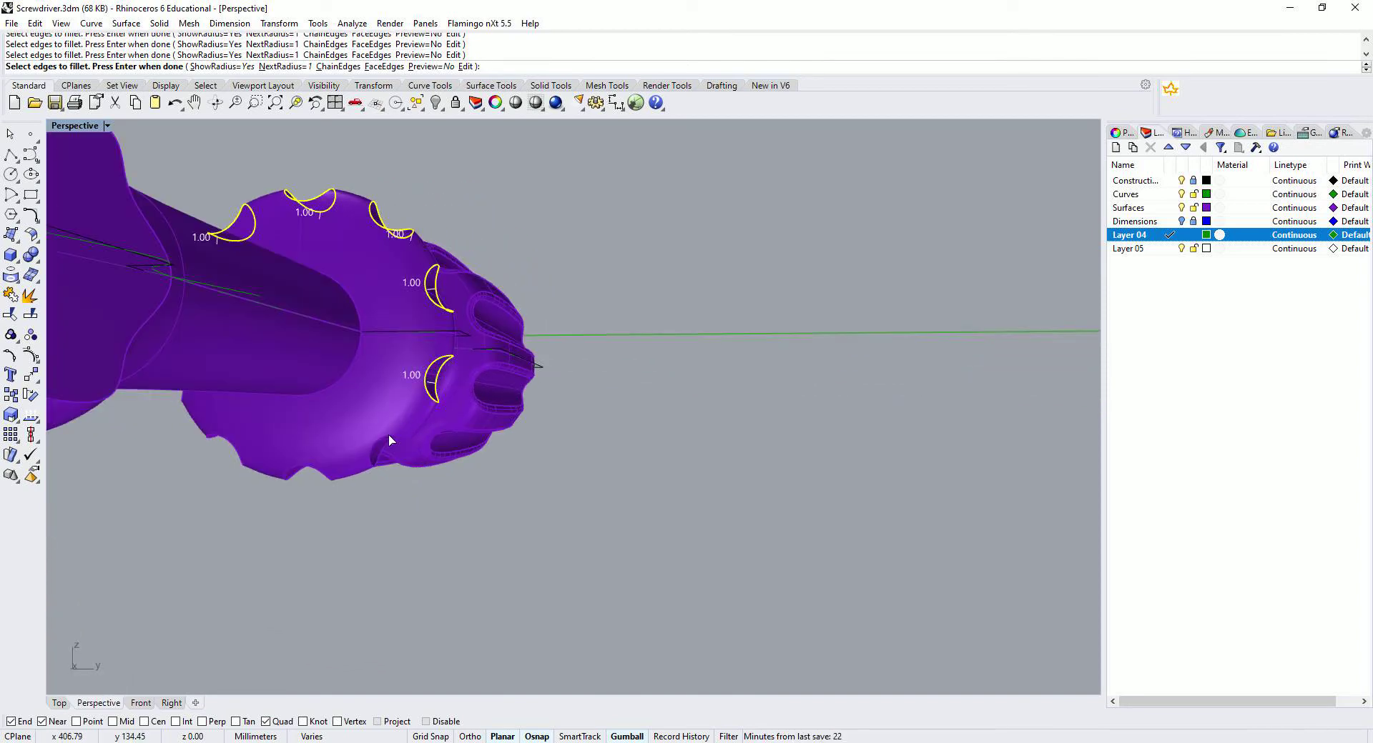
{"action": "right_click_drag", "start_coordinate": [389, 438], "coordinate": [398, 398]}
{"action": "left_click", "coordinate": [397, 395]}
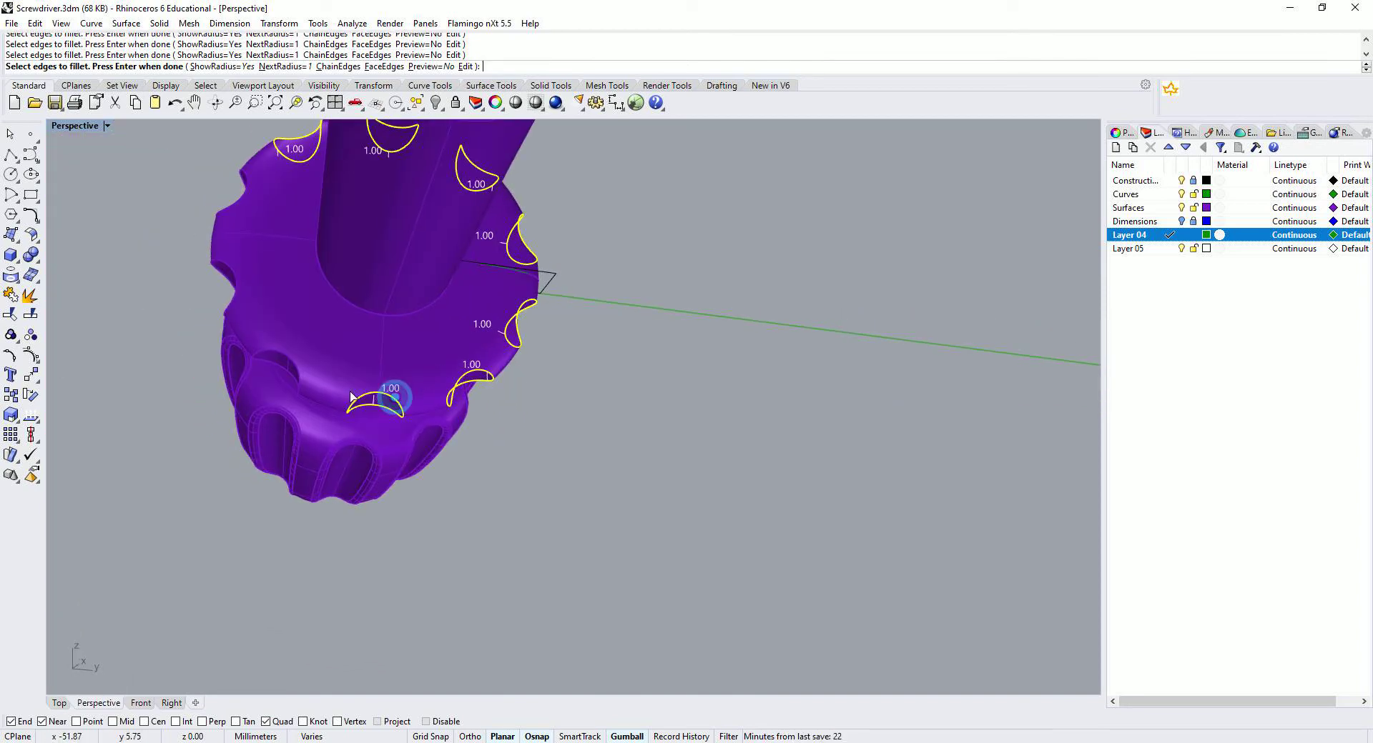
{"action": "left_click", "coordinate": [290, 366]}
{"action": "right_click_drag", "start_coordinate": [245, 309], "coordinate": [301, 327]}
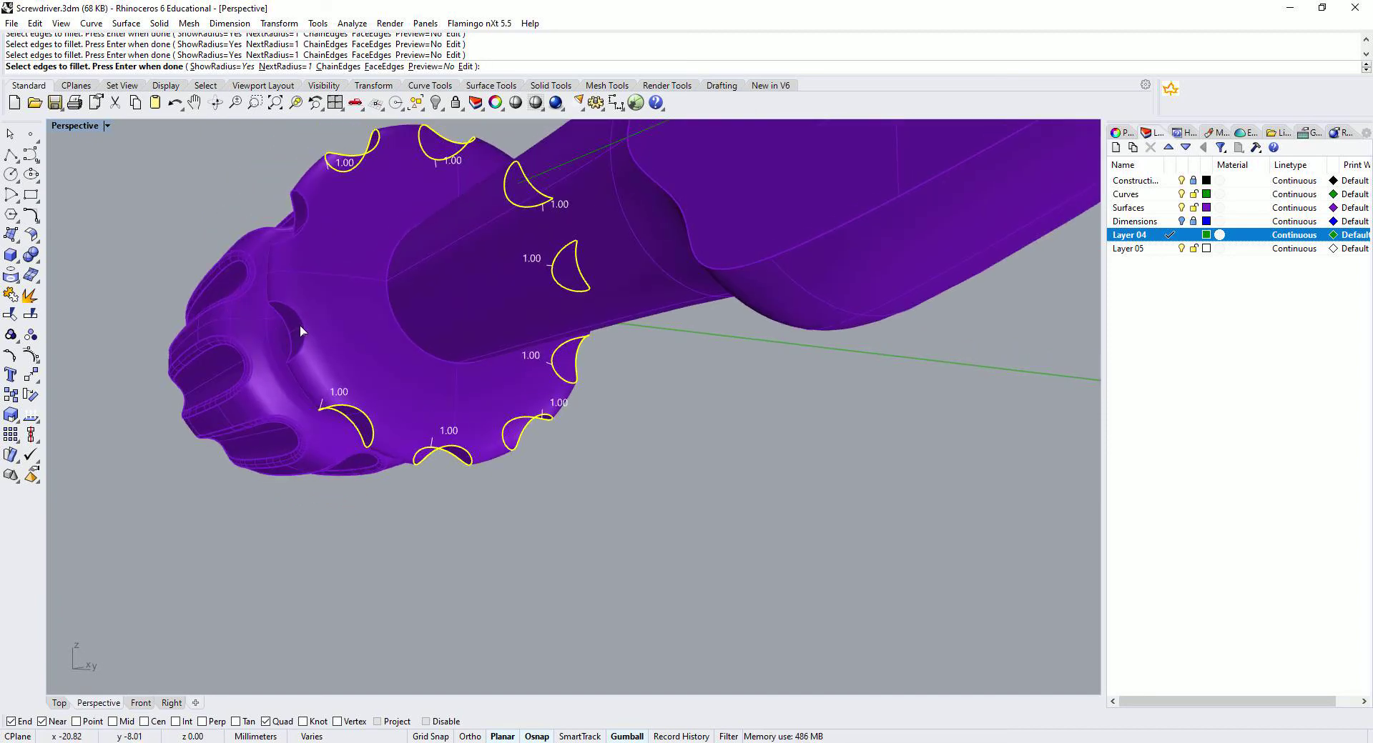
{"action": "left_click", "coordinate": [295, 330]}
{"action": "left_click", "coordinate": [297, 230]}
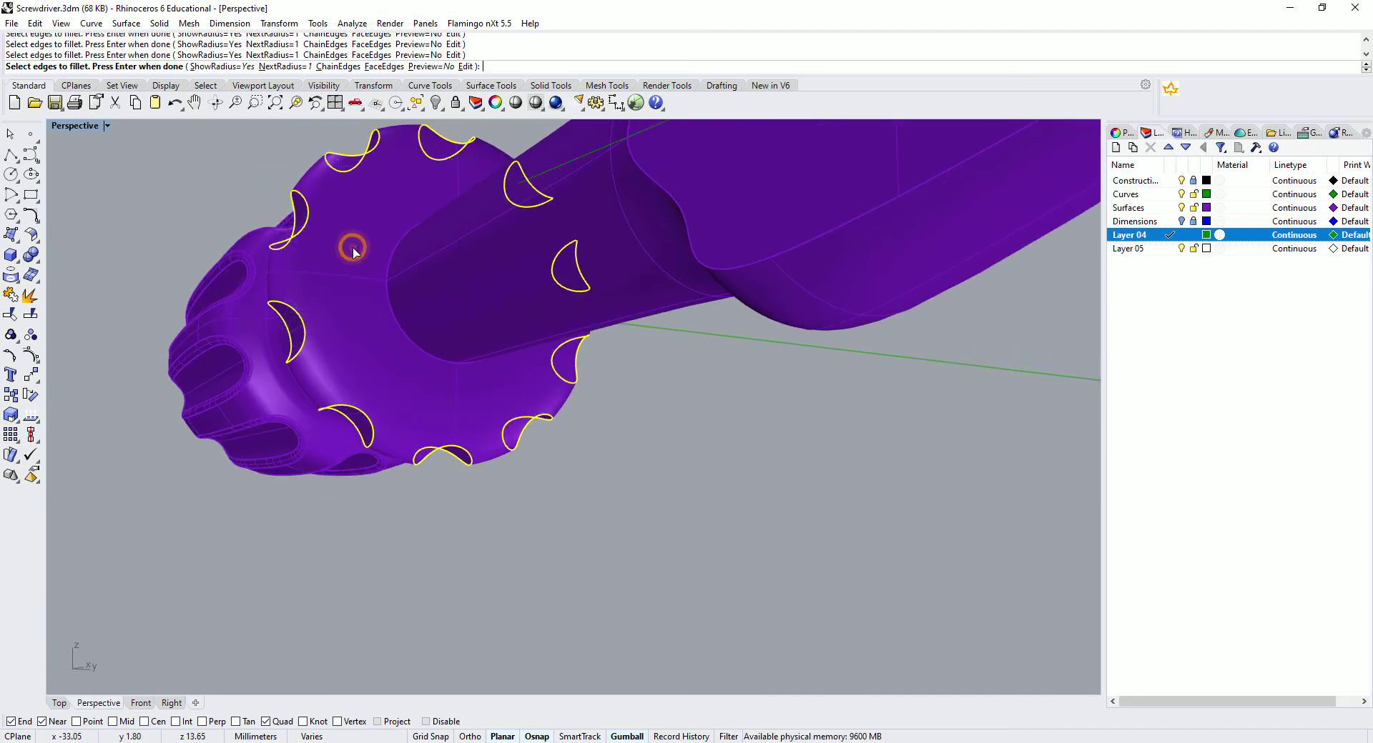
{"action": "key", "text": "Return"}
{"action": "key", "text": "Return"}
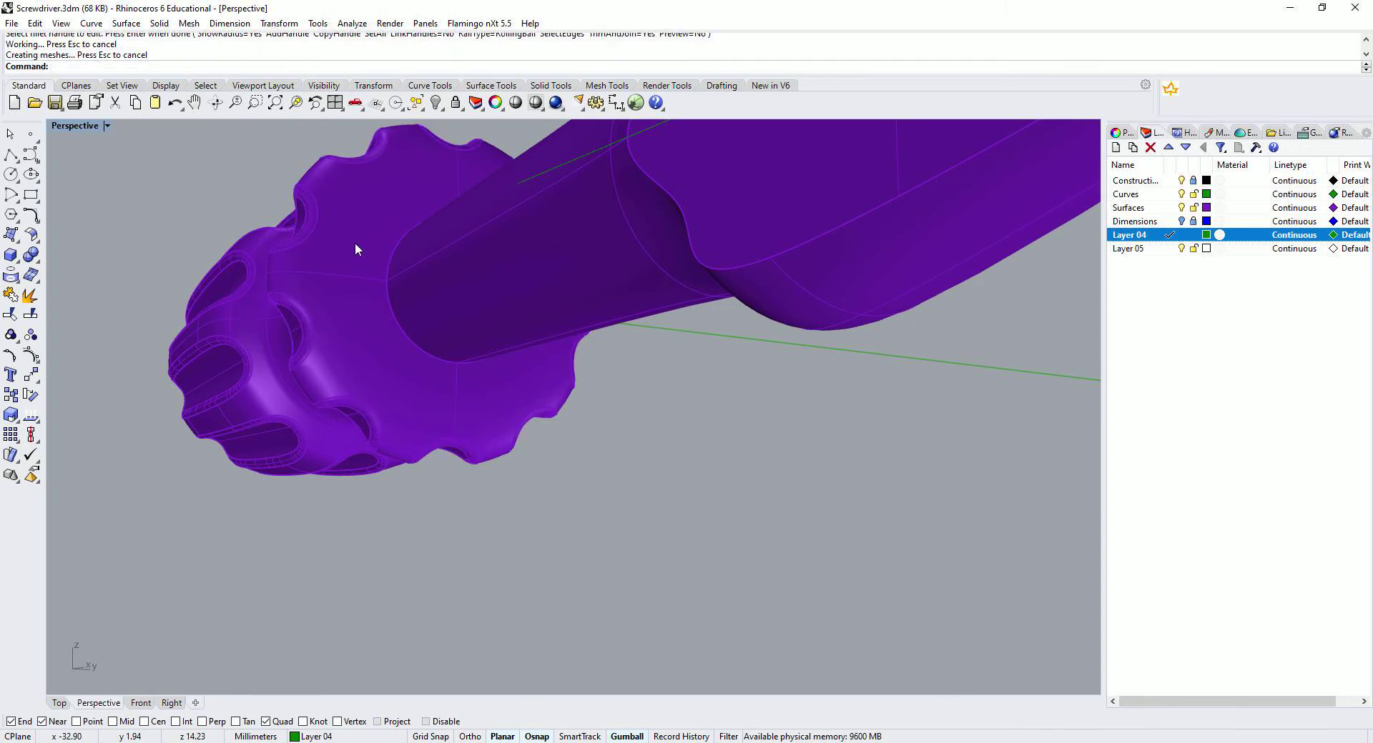
- Examine the filleted collar notches up close and the overall shape of the screwdriver from several angles
{"action": "right_click_drag", "start_coordinate": [354, 242], "coordinate": [436, 263]}
{"action": "scroll", "coordinate": [590, 277], "scroll_direction": "up", "scroll_amount": 3}
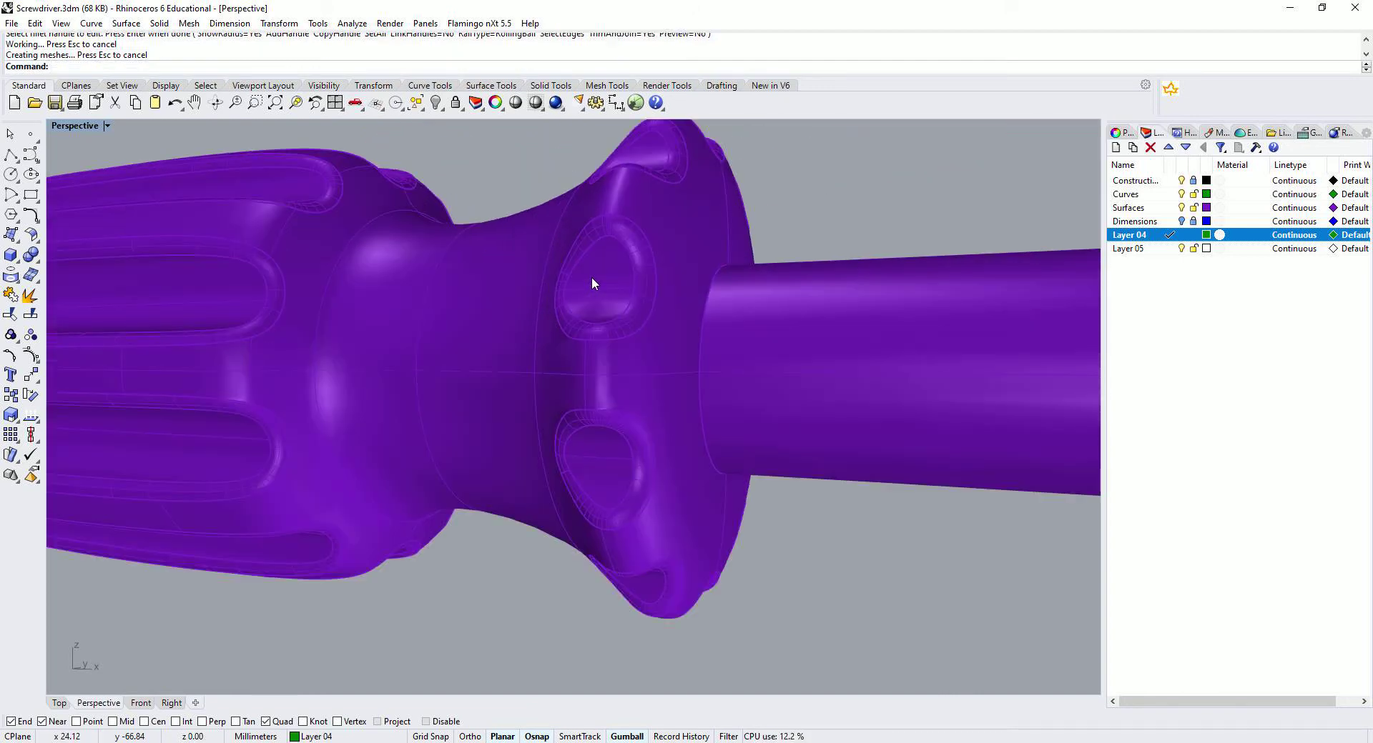
{"action": "right_click_drag", "start_coordinate": [590, 277], "coordinate": [564, 331]}
{"action": "scroll", "coordinate": [570, 266], "scroll_direction": "down", "scroll_amount": 4}
{"action": "scroll", "coordinate": [684, 324], "scroll_direction": "up", "scroll_amount": 3}
{"action": "left_click", "coordinate": [563, 331]}
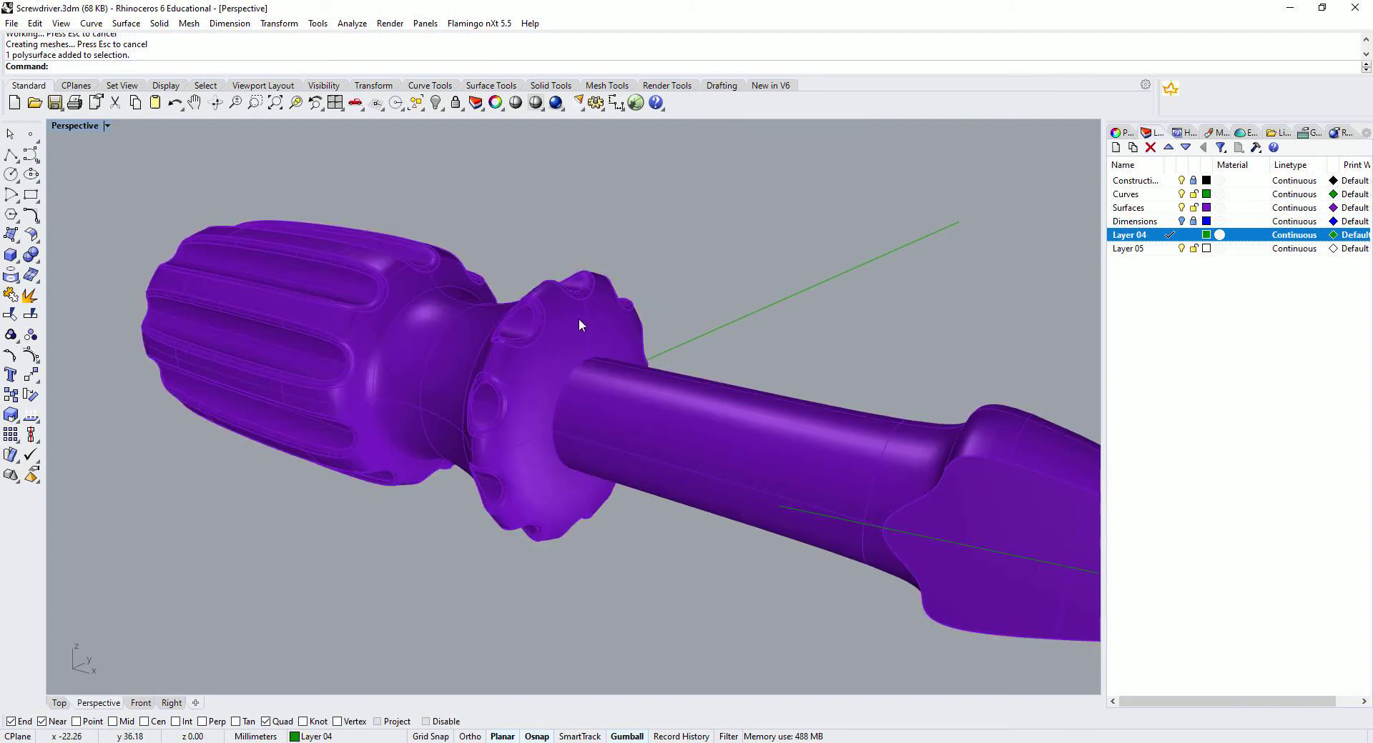
{"action": "scroll", "coordinate": [579, 320], "scroll_direction": "down", "scroll_amount": 5}
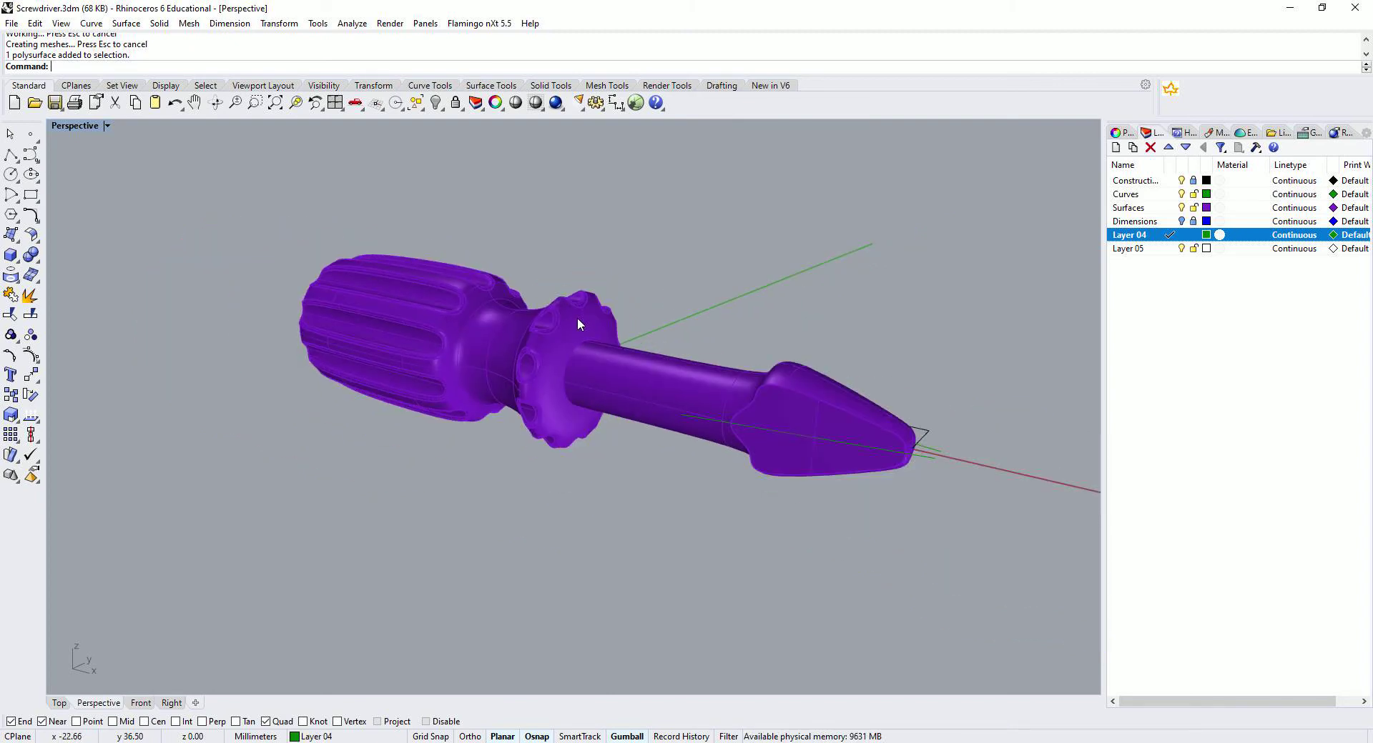
{"action": "right_click_drag", "start_coordinate": [690, 317], "coordinate": [603, 334]}
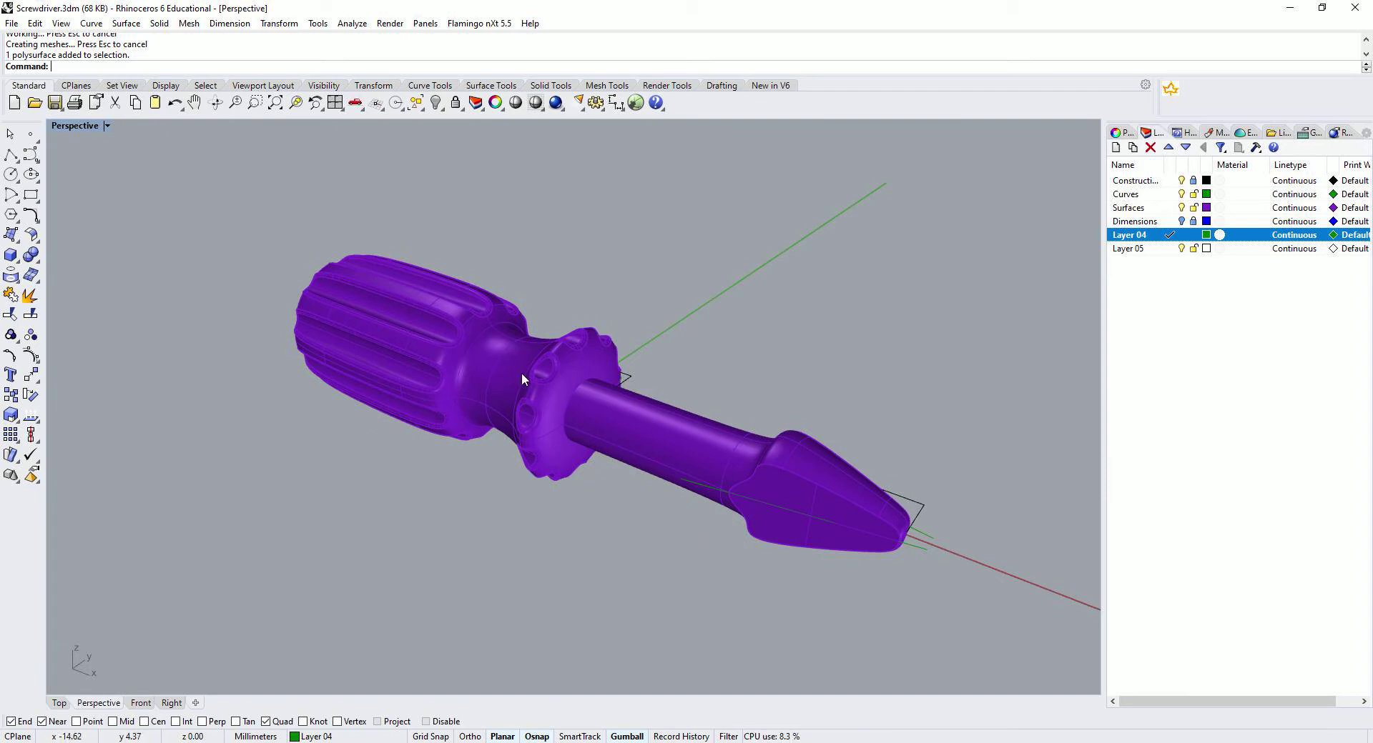
{"action": "scroll", "coordinate": [587, 413], "scroll_direction": "up", "scroll_amount": 2}
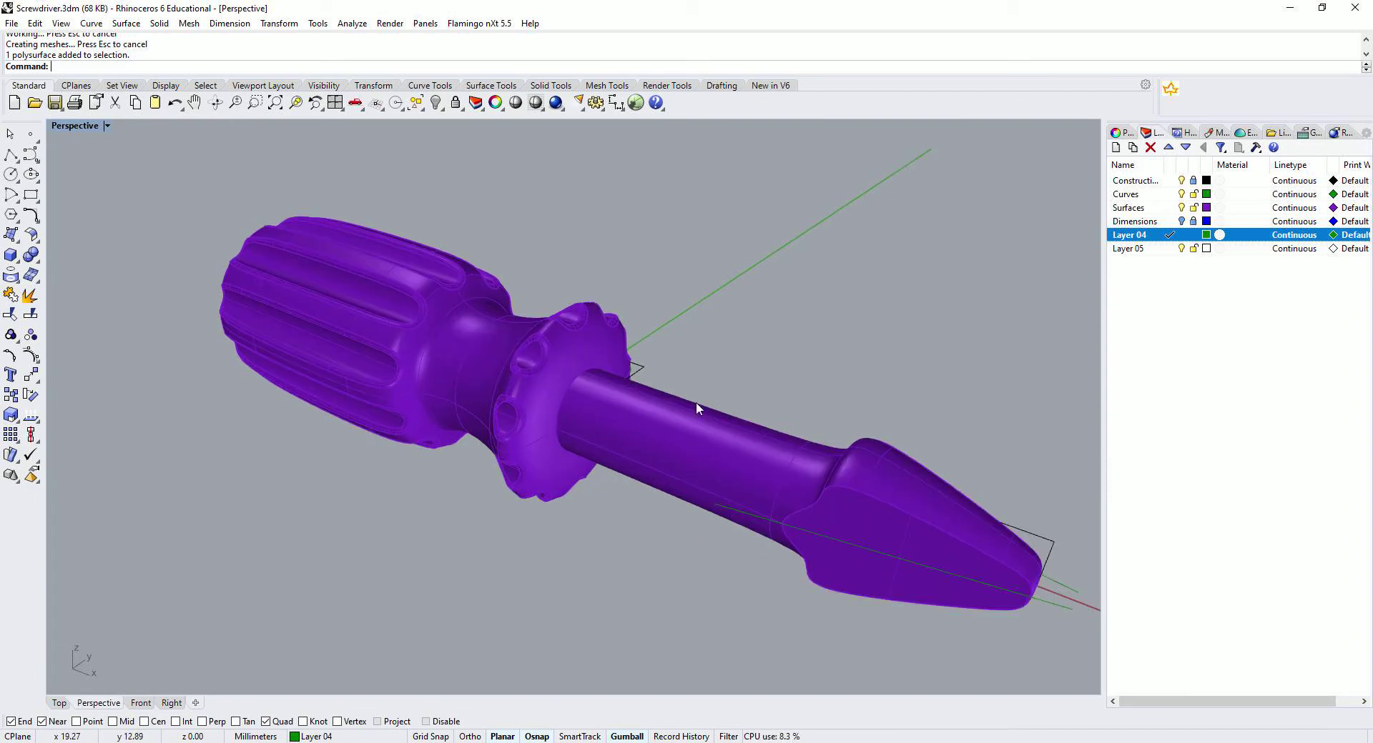
- Create a Plastic material and set its color to pure blue (RGB 0, 0, 255)
{"action": "left_click", "coordinate": [1216, 133]}
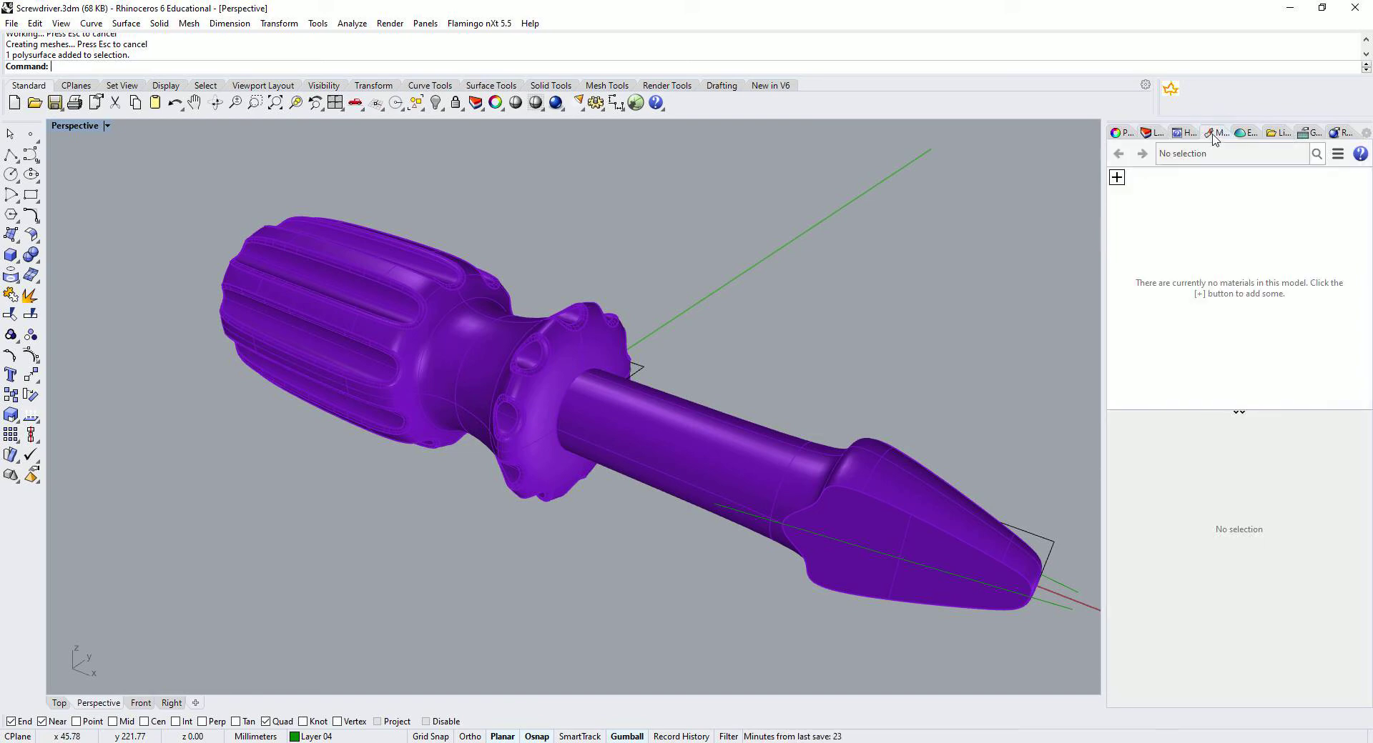
{"action": "left_click", "coordinate": [1117, 178]}
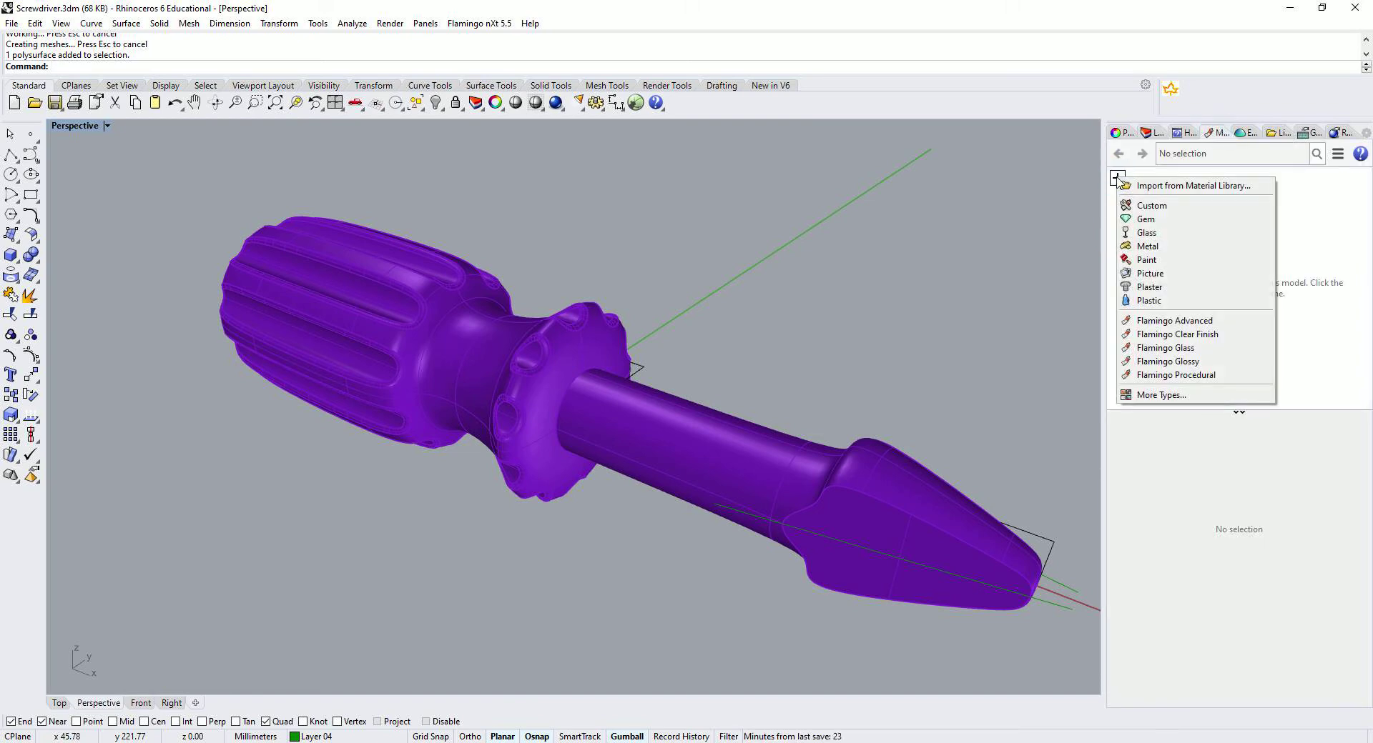
{"action": "left_click", "coordinate": [1146, 301]}
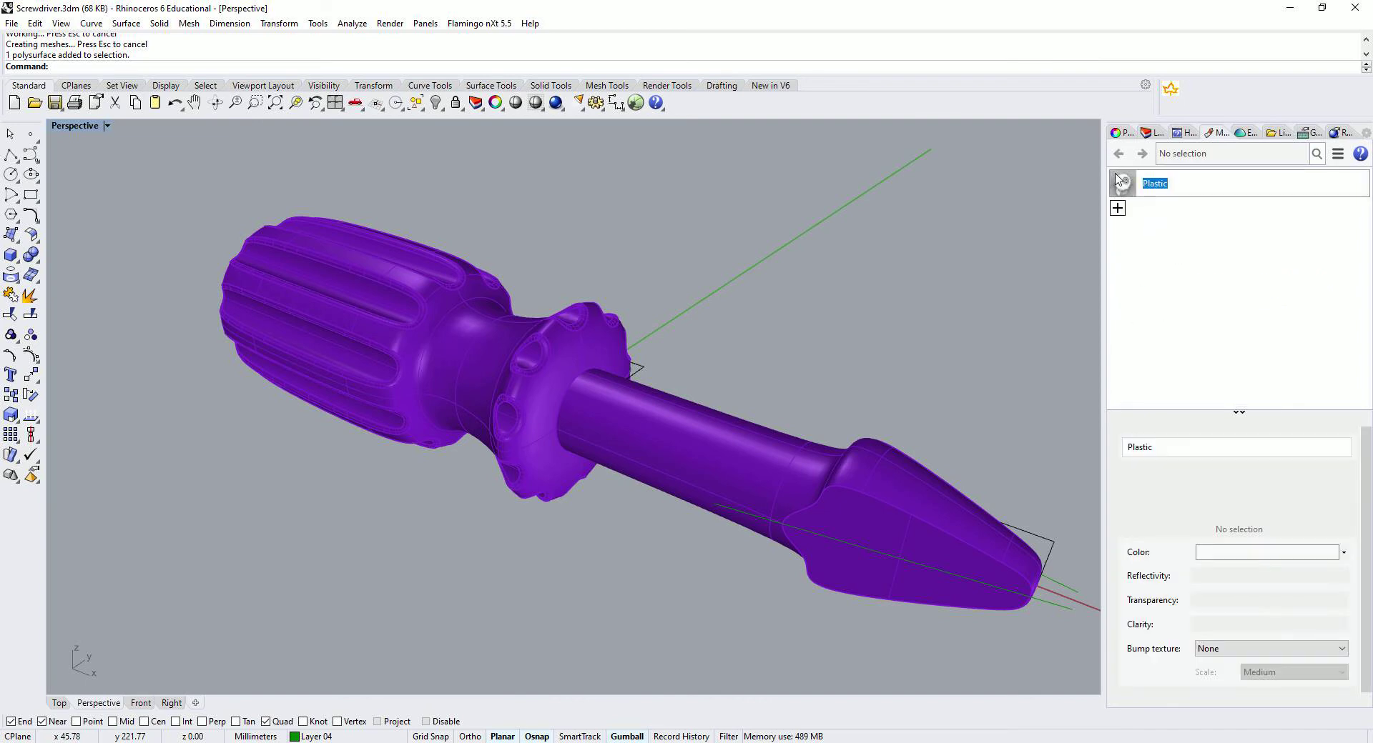
{"action": "left_click", "coordinate": [1208, 554]}
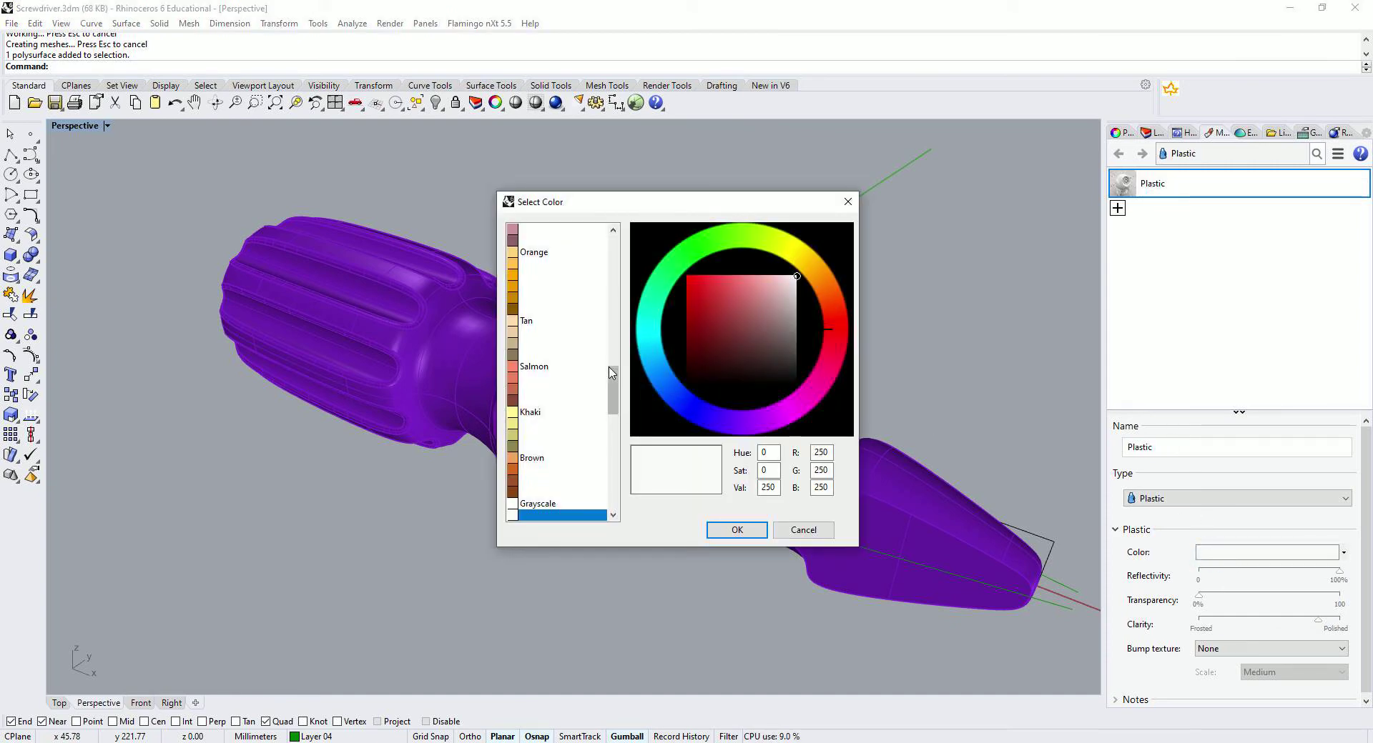
{"action": "left_click_drag", "start_coordinate": [612, 379], "coordinate": [613, 298]}
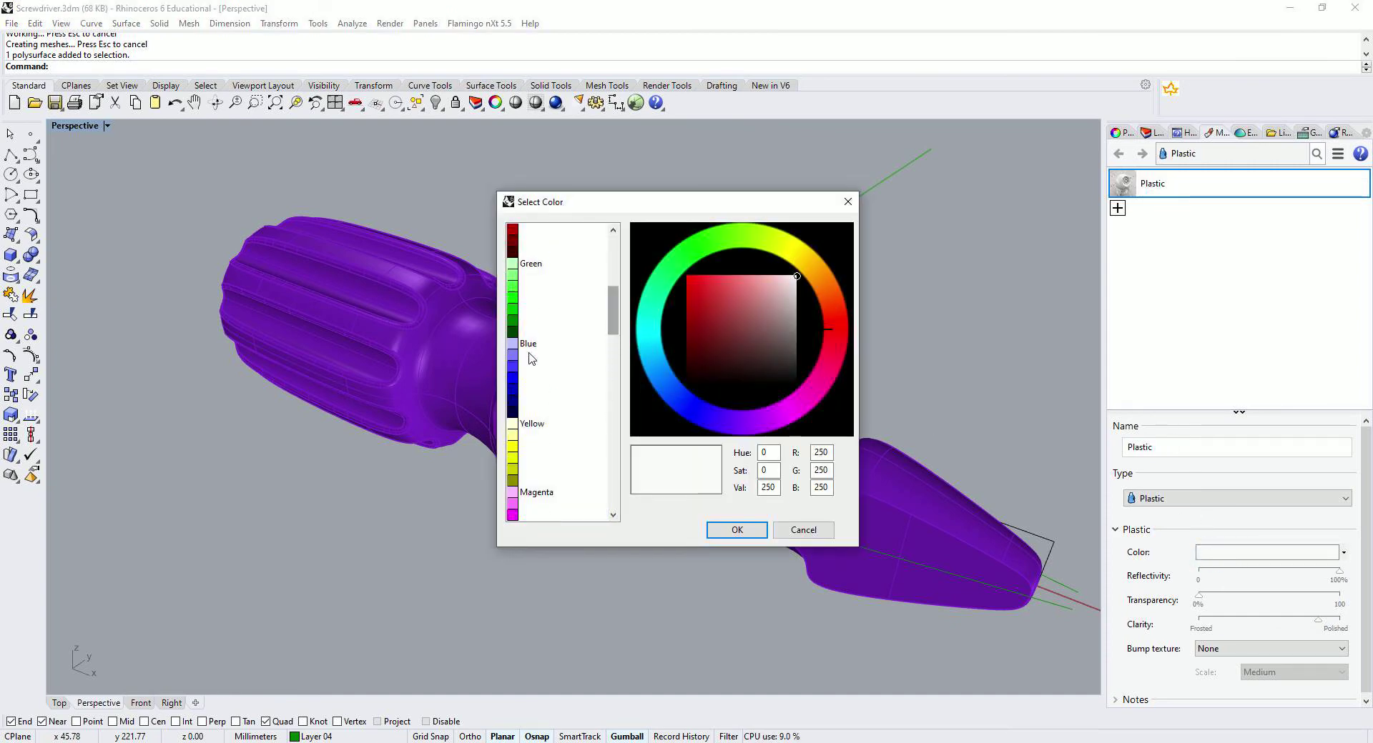
{"action": "left_click", "coordinate": [514, 379]}
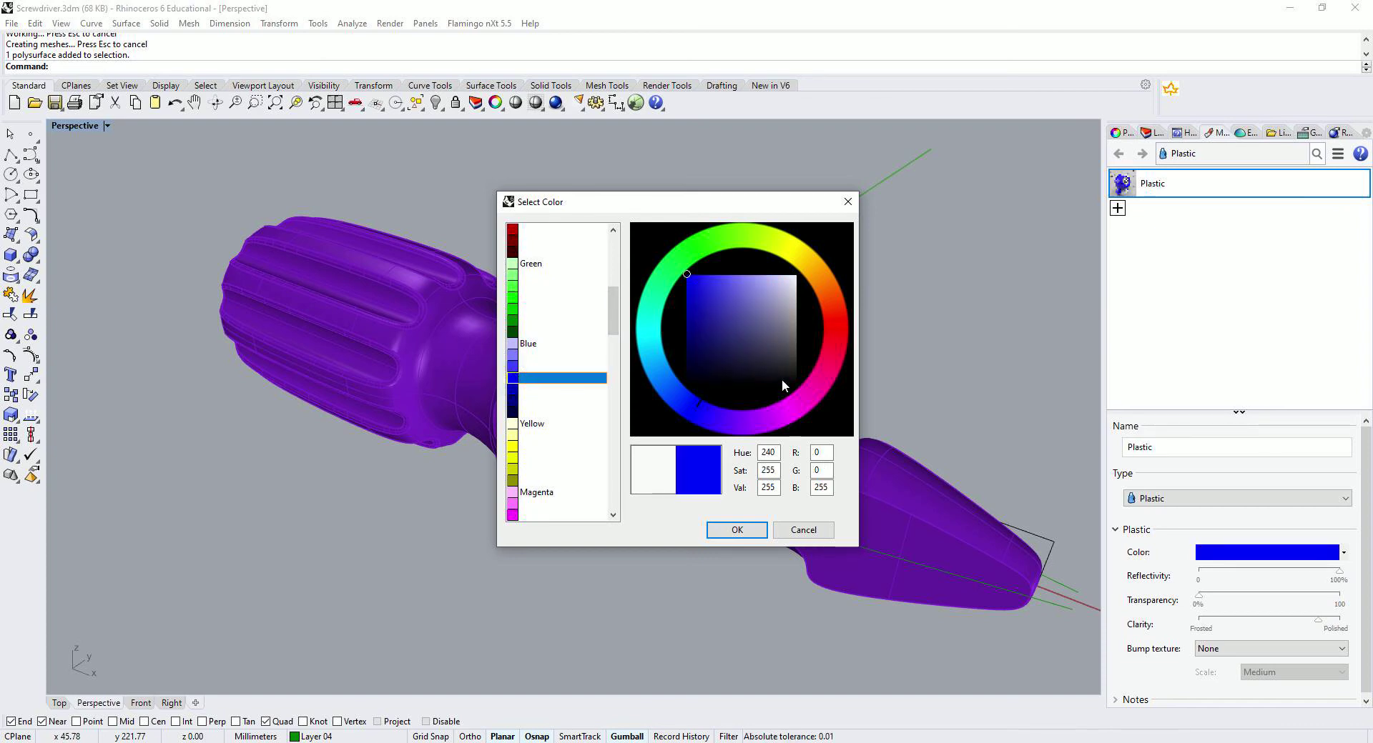
{"action": "left_click", "coordinate": [736, 531]}
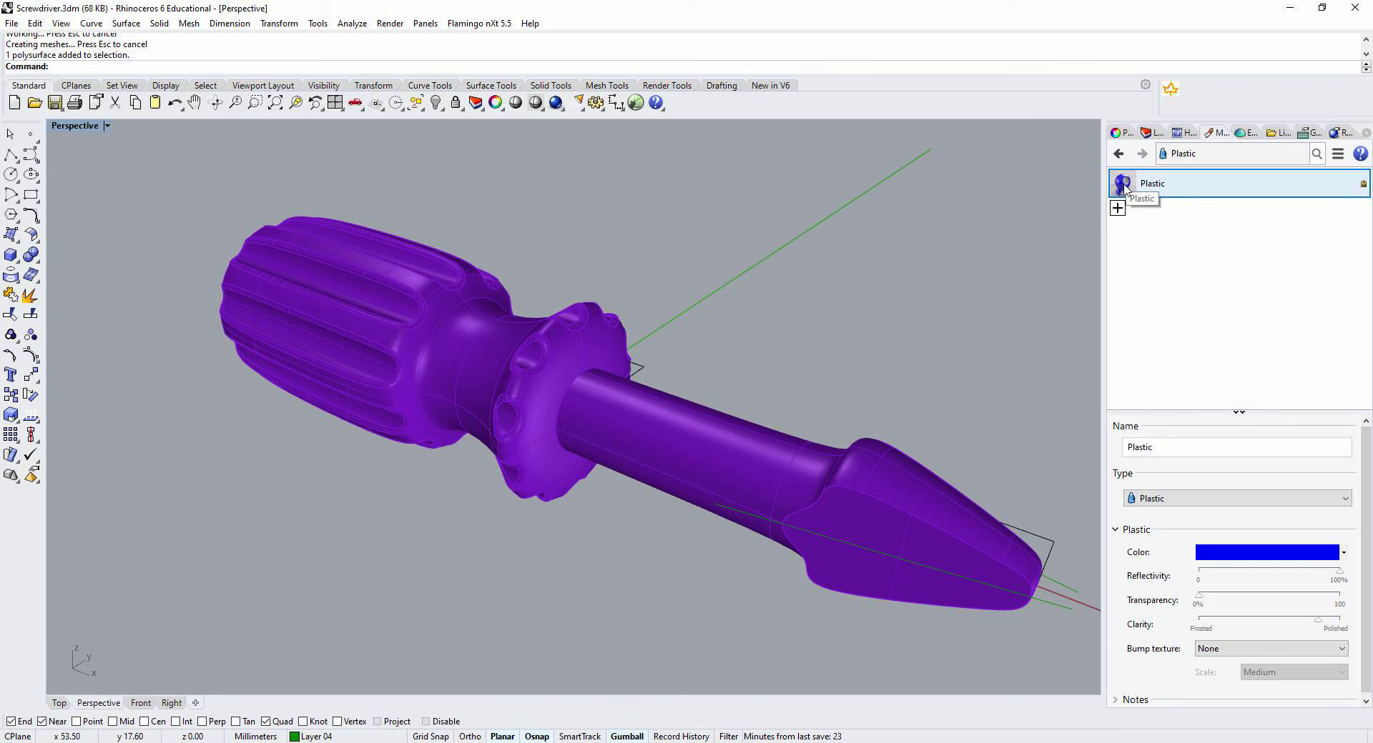
- Assign the blue Plastic material to the screwdriver and clear the selection
{"action": "left_click_drag", "start_coordinate": [1116, 194], "coordinate": [501, 334]}
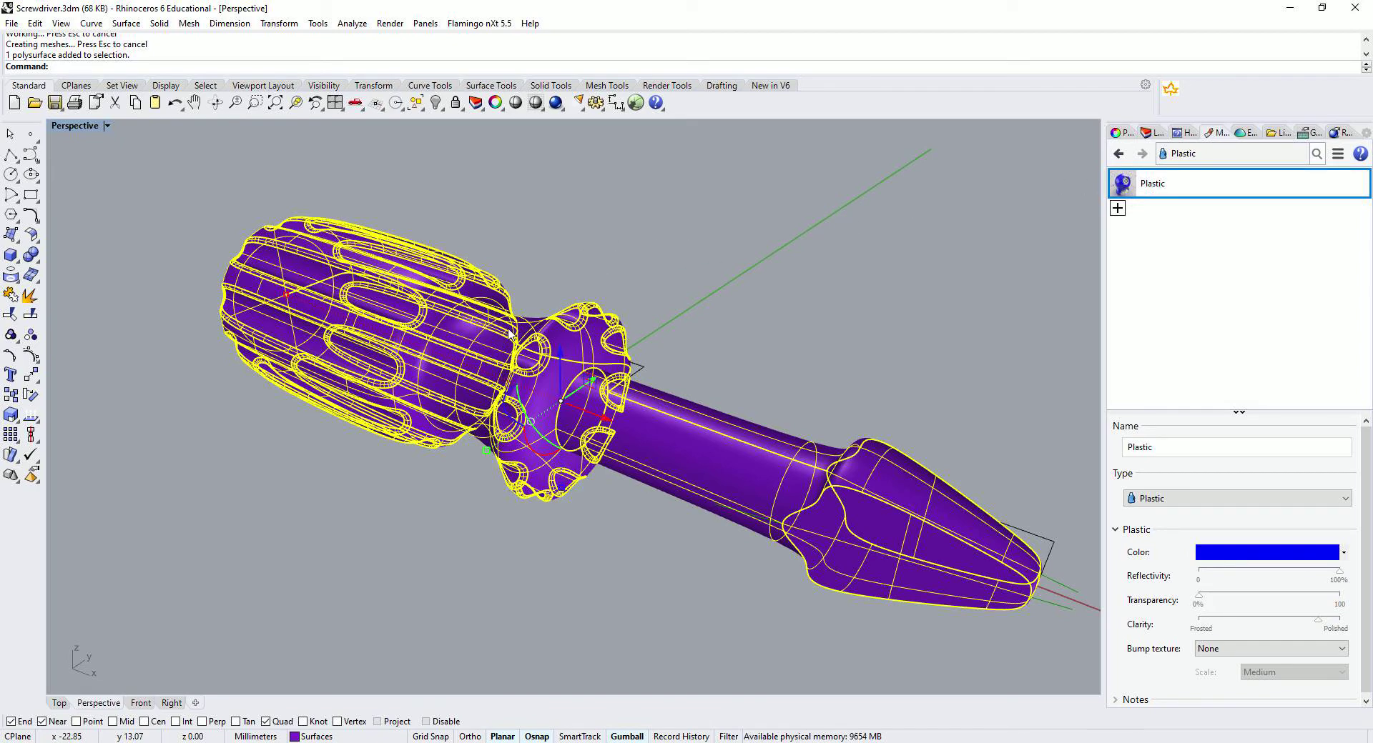
{"action": "left_click", "coordinate": [560, 274]}
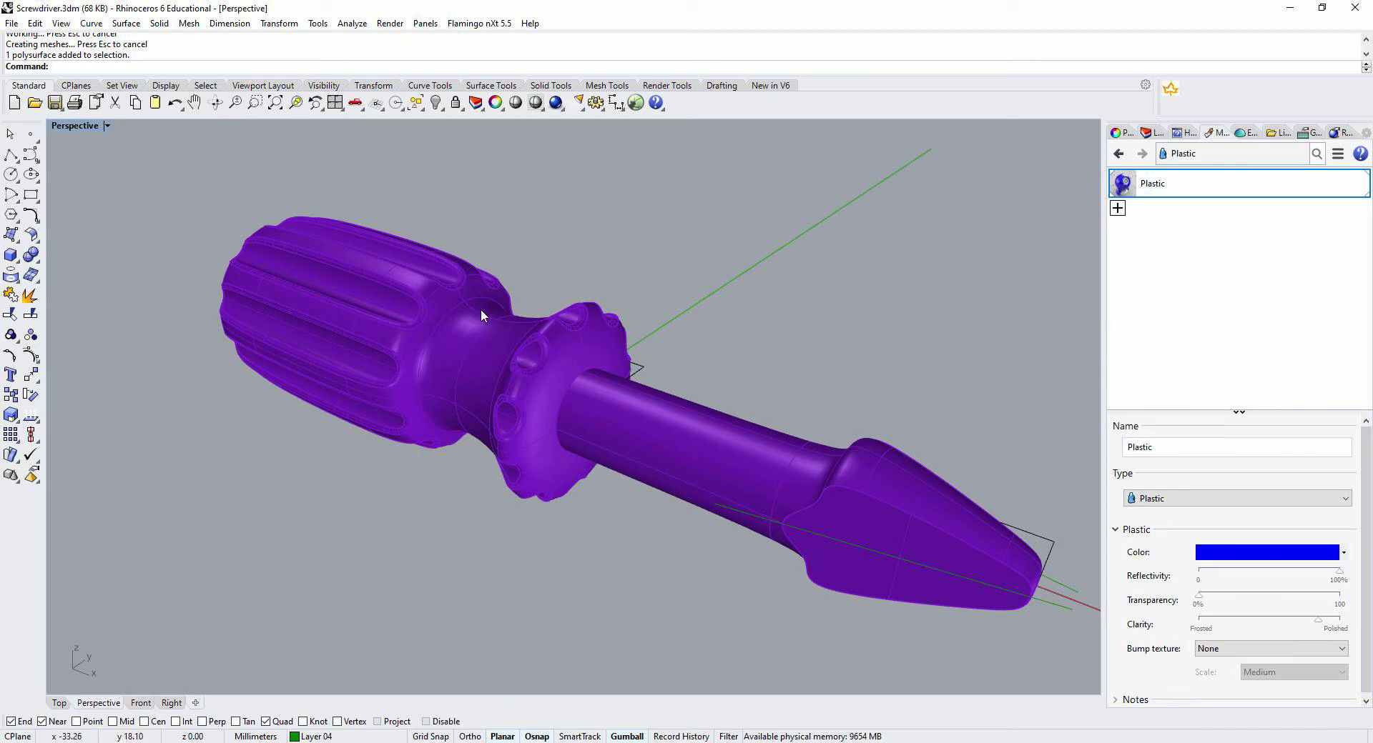
{"action": "left_click", "coordinate": [107, 125]}
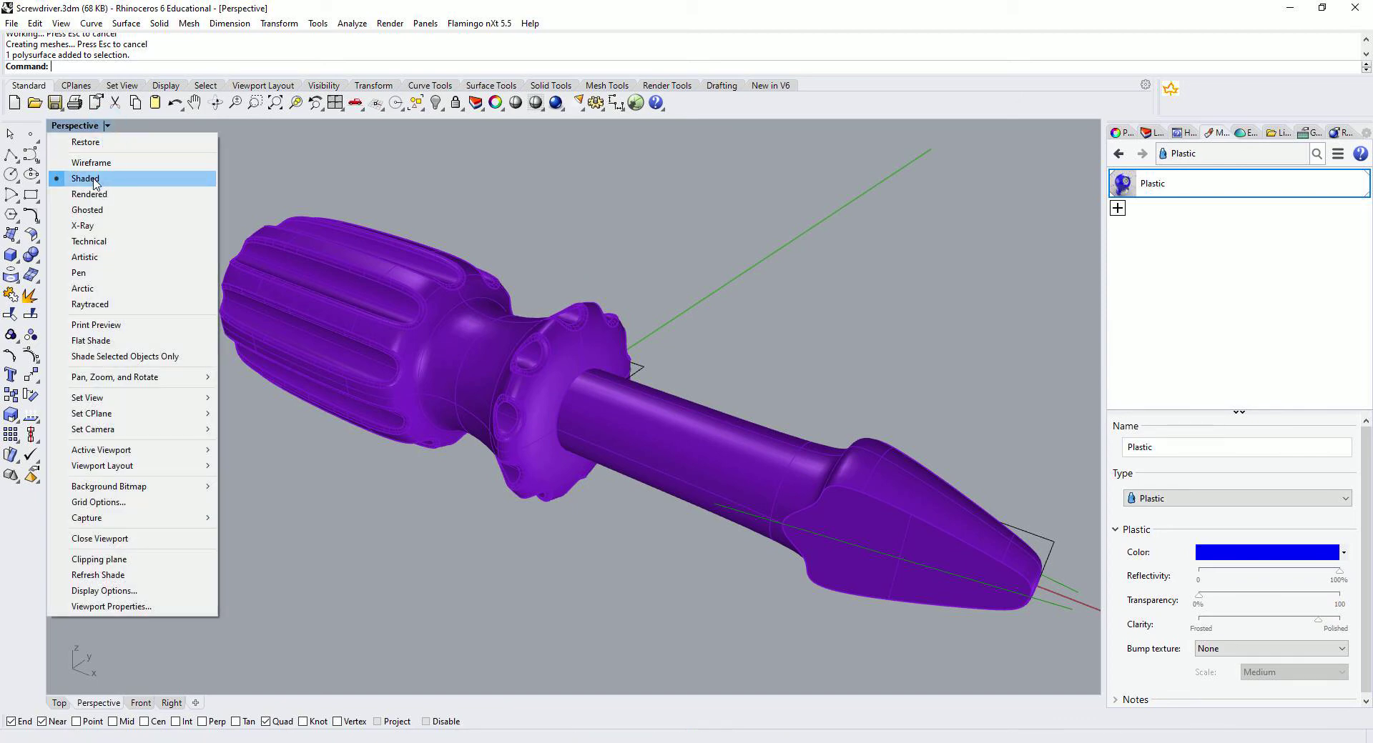
{"action": "left_click", "coordinate": [844, 237]}
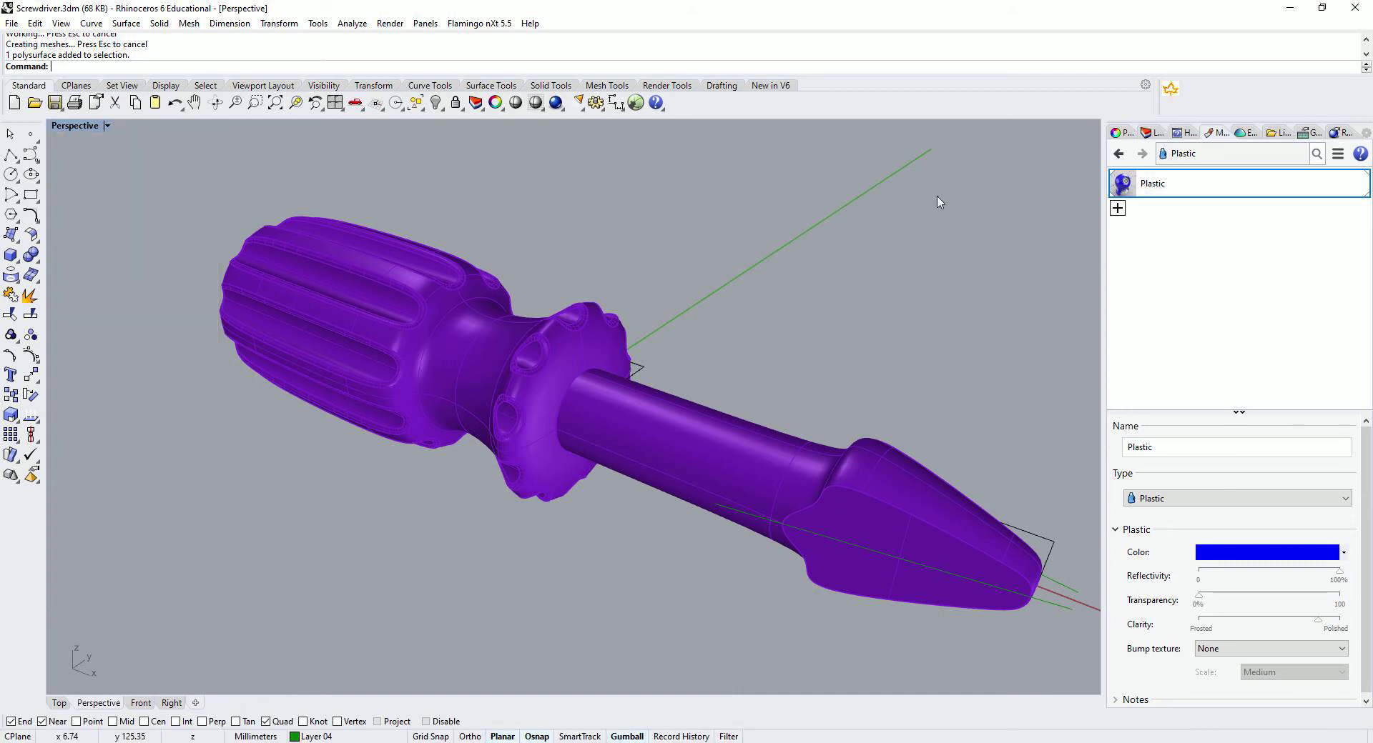
- Check the Surfaces layer and the screwdriver's object properties
{"action": "left_click", "coordinate": [1149, 132]}
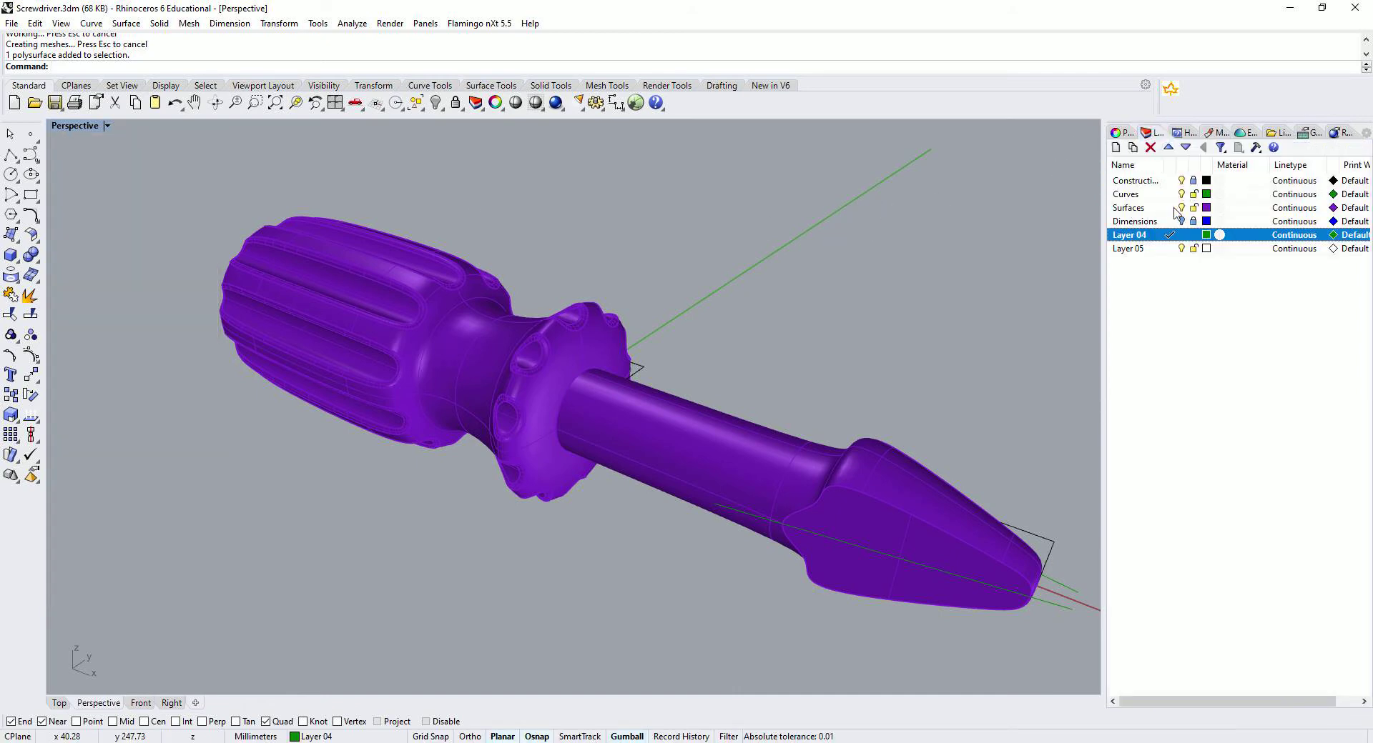
{"action": "left_click", "coordinate": [1124, 209]}
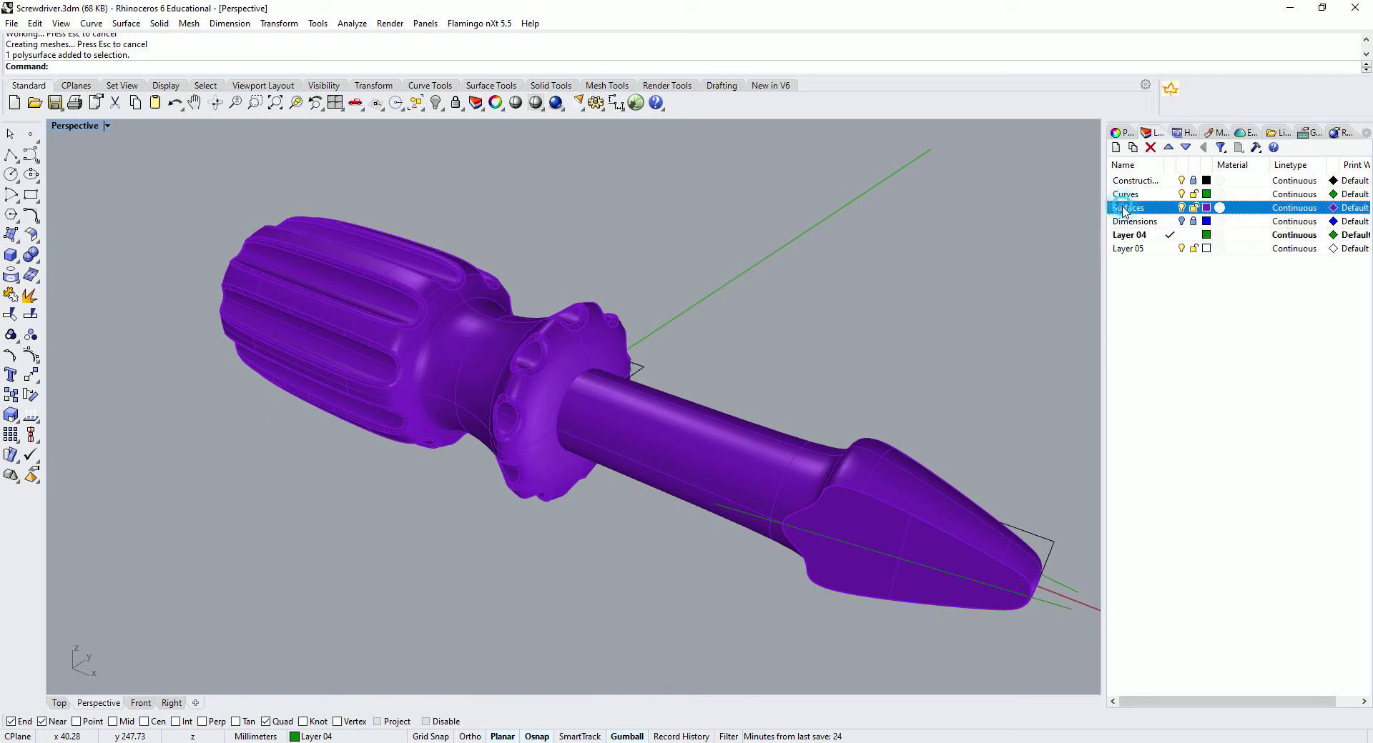
{"action": "left_click", "coordinate": [550, 351]}
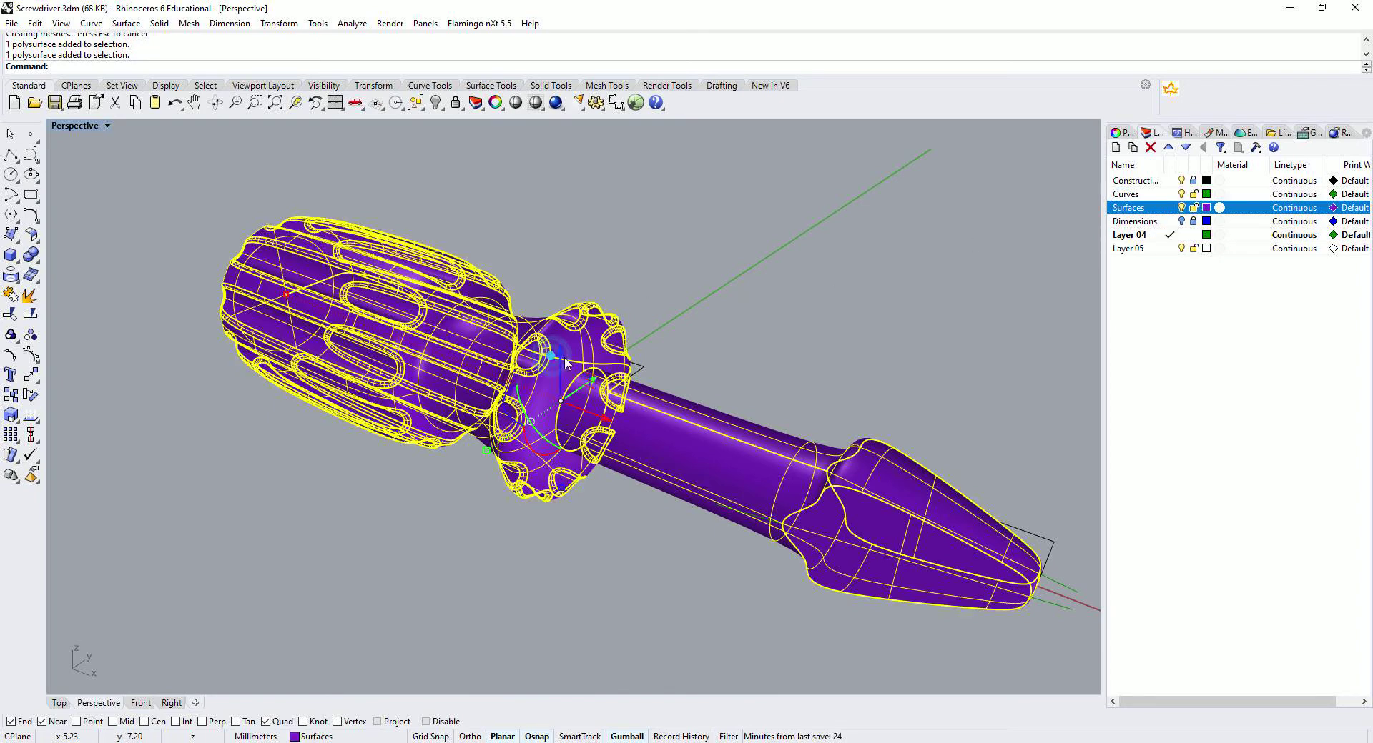
{"action": "left_click", "coordinate": [1121, 132]}
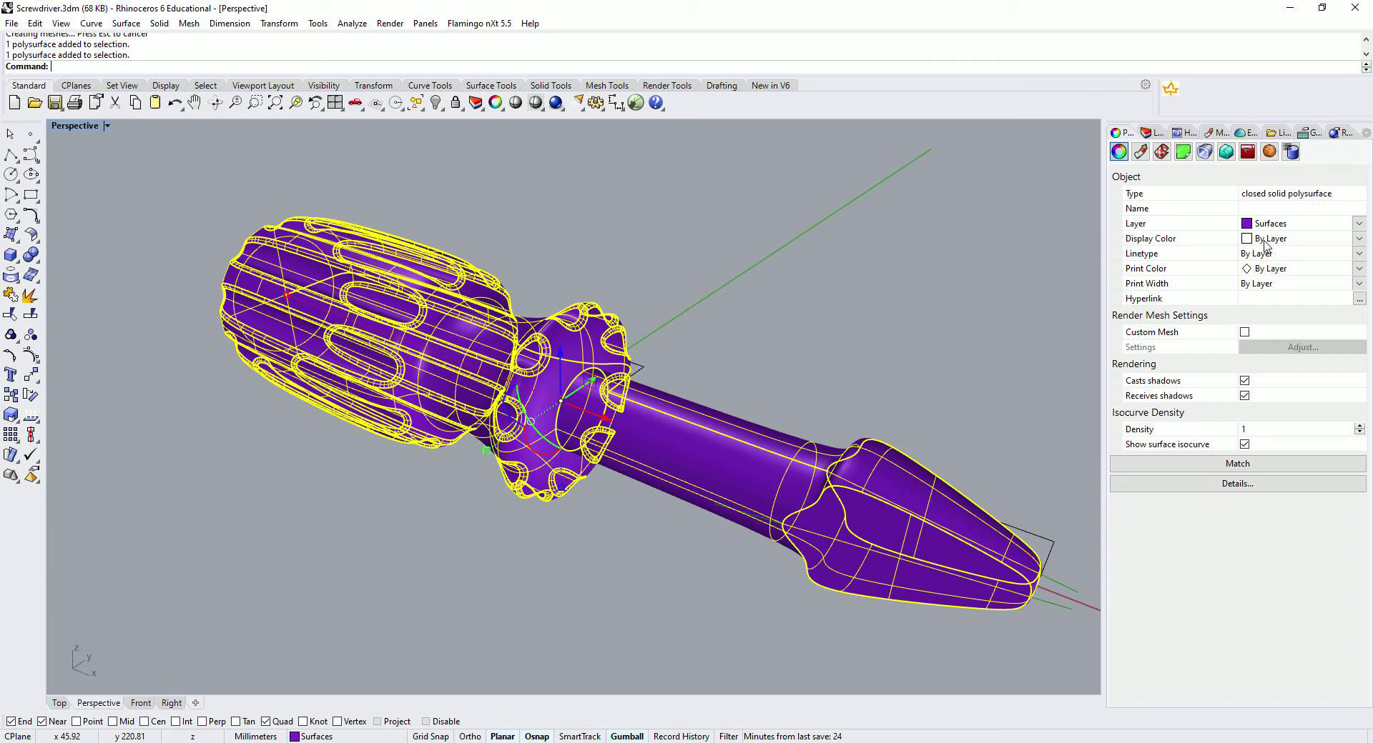
- Clear the selection and set the Perspective viewport to Rendered display mode
{"action": "left_click", "coordinate": [751, 314]}
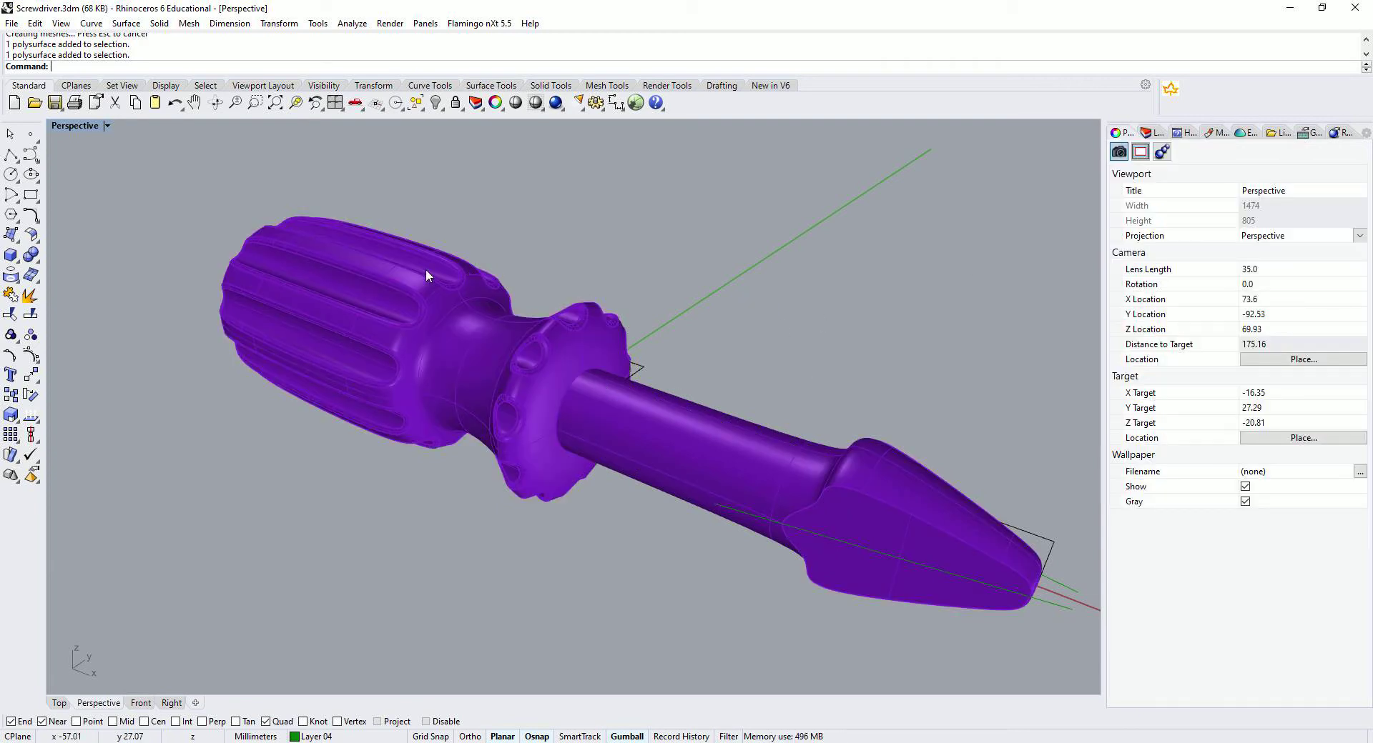
{"action": "left_click", "coordinate": [107, 126]}
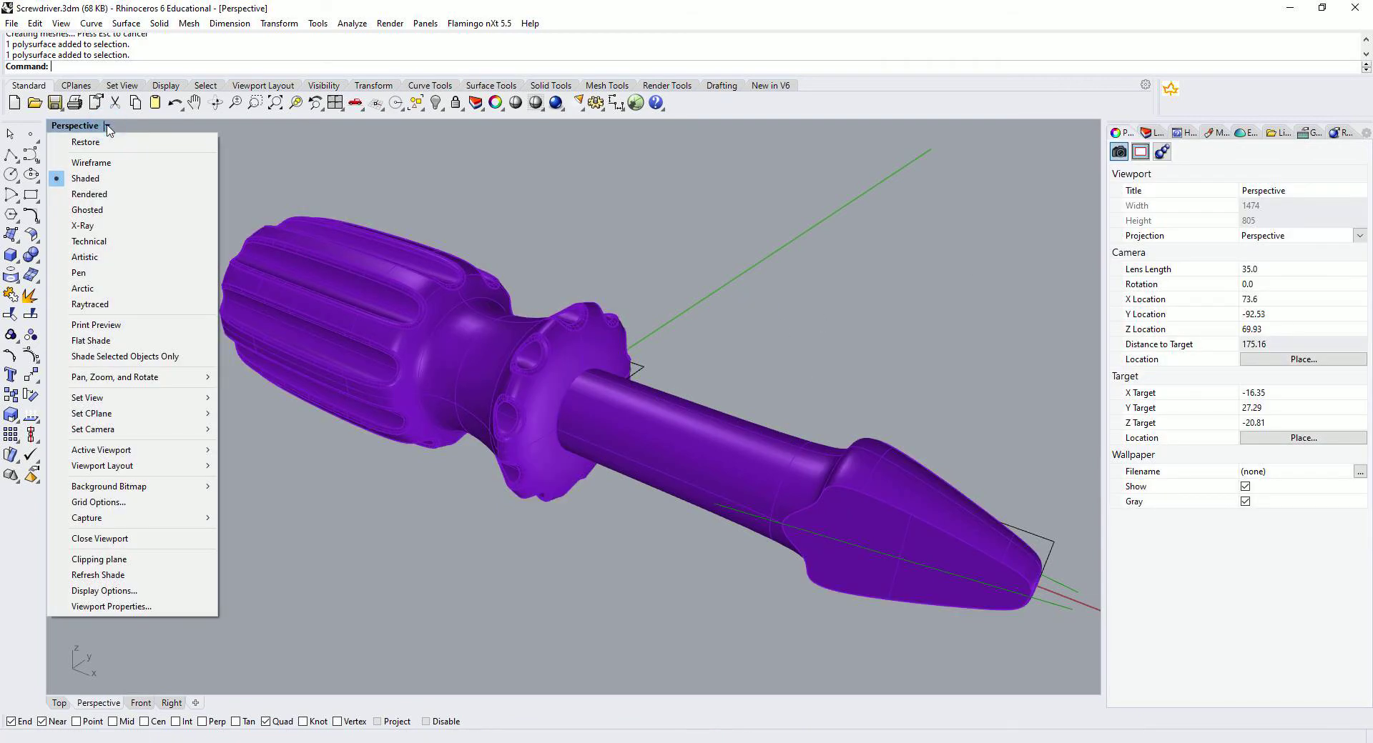
{"action": "left_click", "coordinate": [90, 194]}
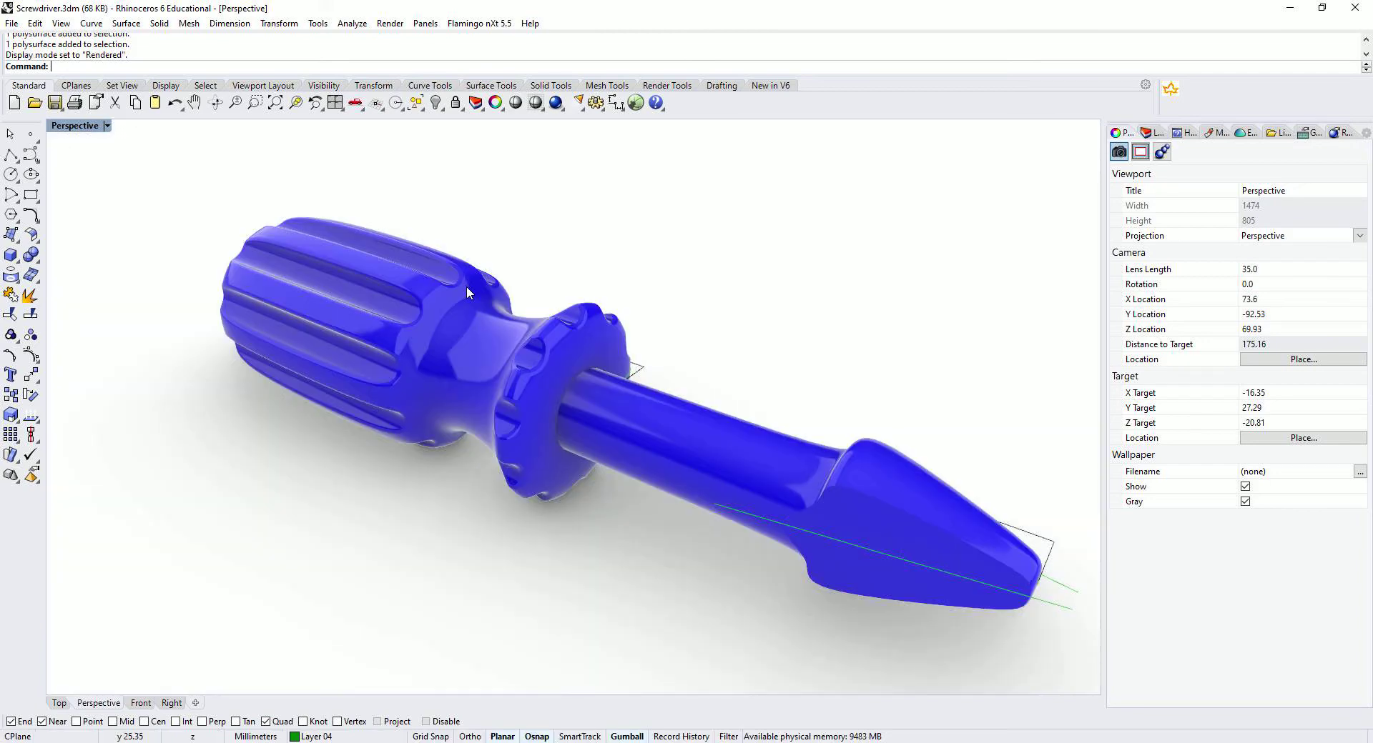
- Examine the rendered screwdriver from several angles, including close views of the handle grooves, collar notches and blade
{"action": "right_click_drag", "start_coordinate": [509, 277], "coordinate": [694, 348]}
{"action": "scroll", "coordinate": [444, 375], "scroll_direction": "up", "scroll_amount": 2}
{"action": "scroll", "coordinate": [443, 375], "scroll_direction": "up", "scroll_amount": 2}
{"action": "scroll", "coordinate": [462, 347], "scroll_direction": "down", "scroll_amount": 4}
{"action": "mouse_move", "coordinate": [577, 336]}
{"action": "right_mouse_down"}
{"action": "mouse_move", "coordinate": [592, 319]}
{"action": "mouse_move", "coordinate": [586, 341]}
{"action": "right_mouse_up"}
{"action": "scroll", "coordinate": [570, 397], "scroll_direction": "up", "scroll_amount": 2}
{"action": "scroll", "coordinate": [571, 405], "scroll_direction": "up", "scroll_amount": 2}
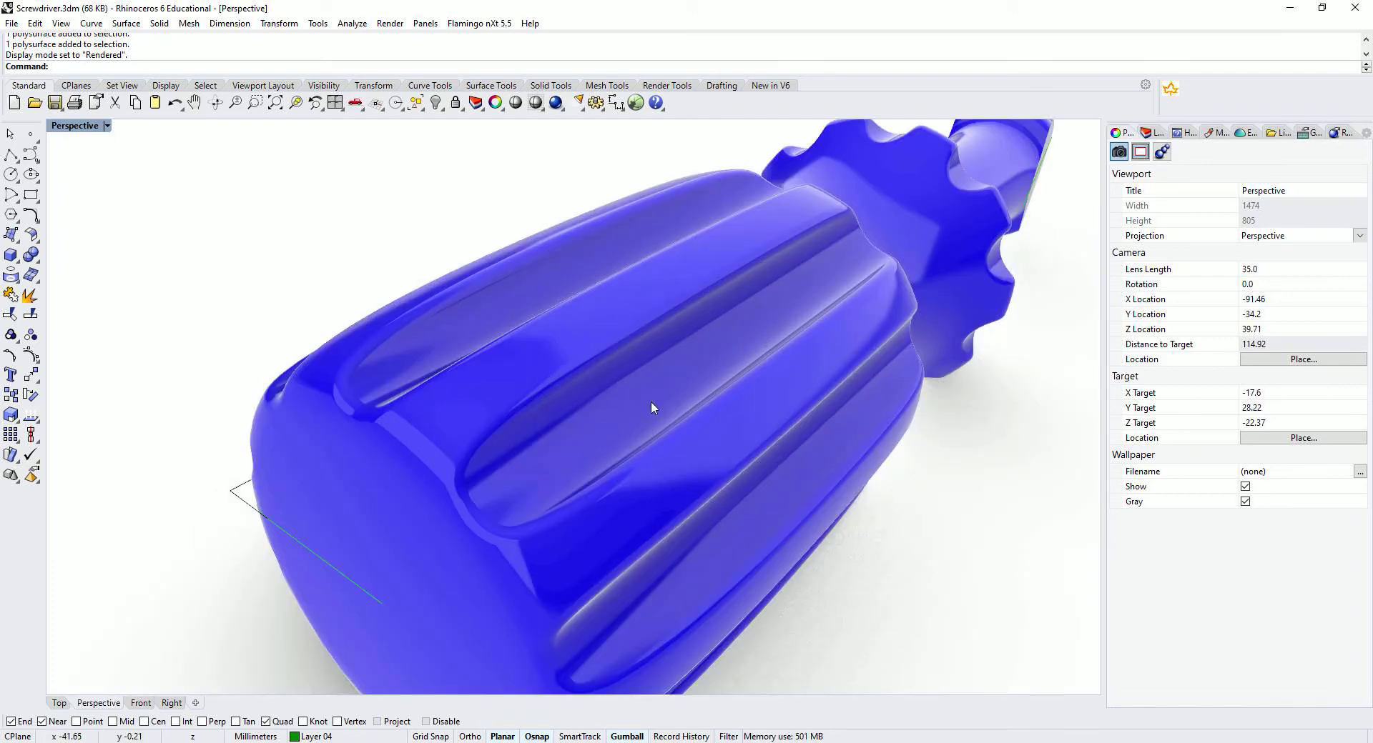
{"action": "right_click_drag", "start_coordinate": [733, 382], "coordinate": [569, 323]}
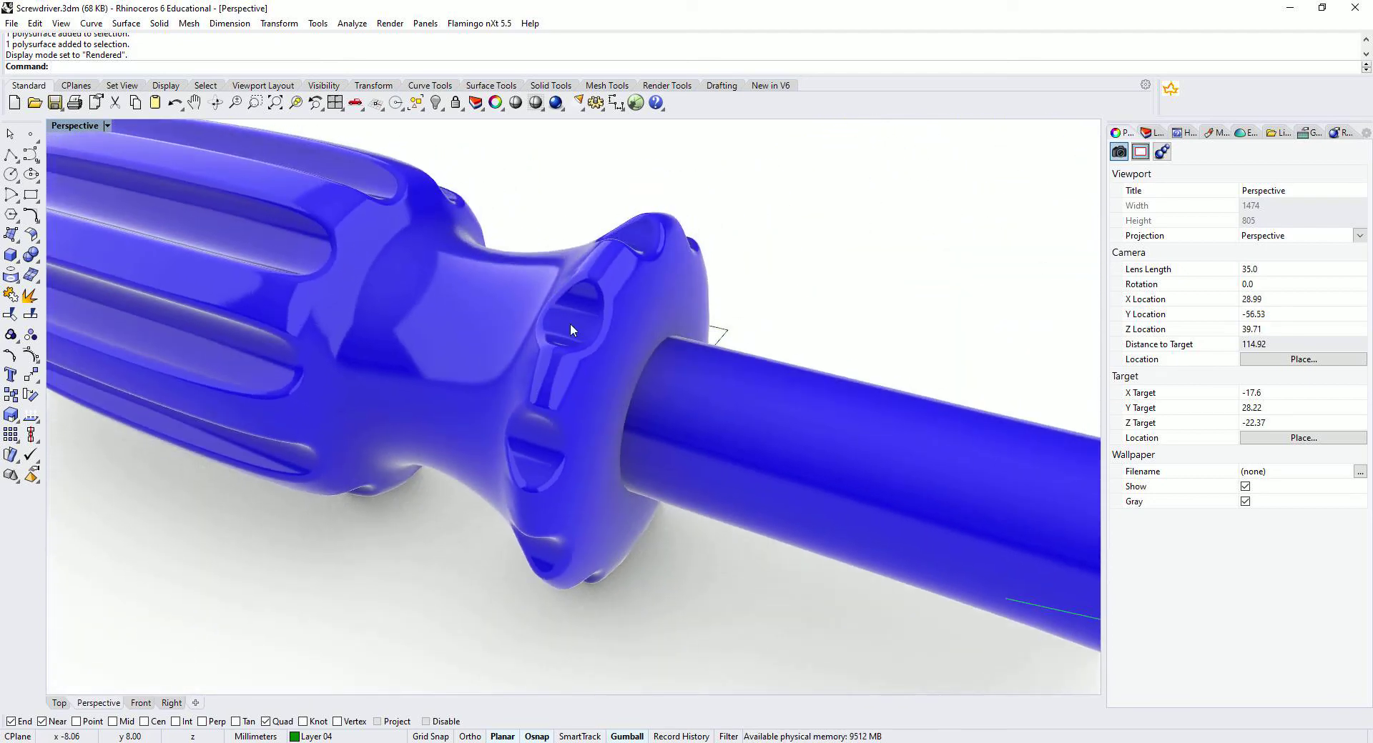
{"action": "right_click_drag", "start_coordinate": [549, 443], "coordinate": [599, 420]}
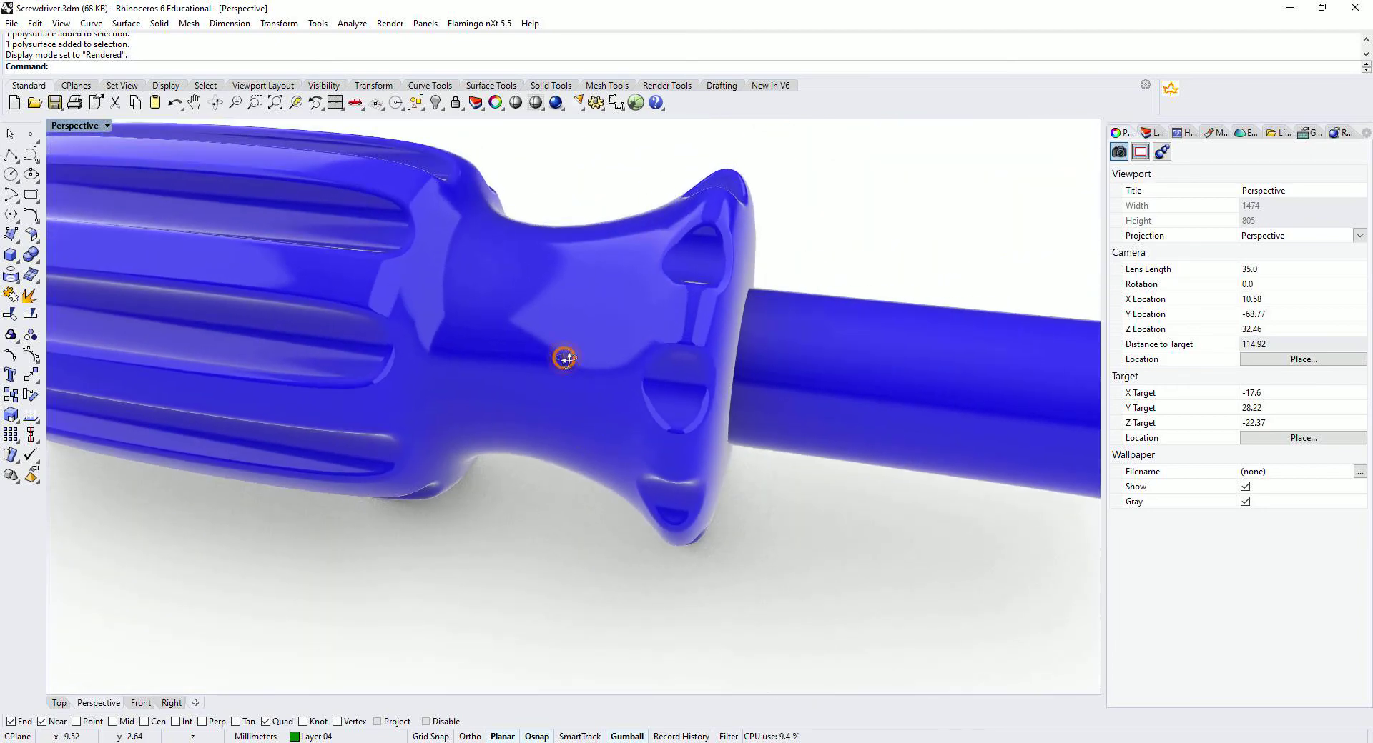
{"action": "scroll", "coordinate": [564, 358], "scroll_direction": "down", "scroll_amount": 5}
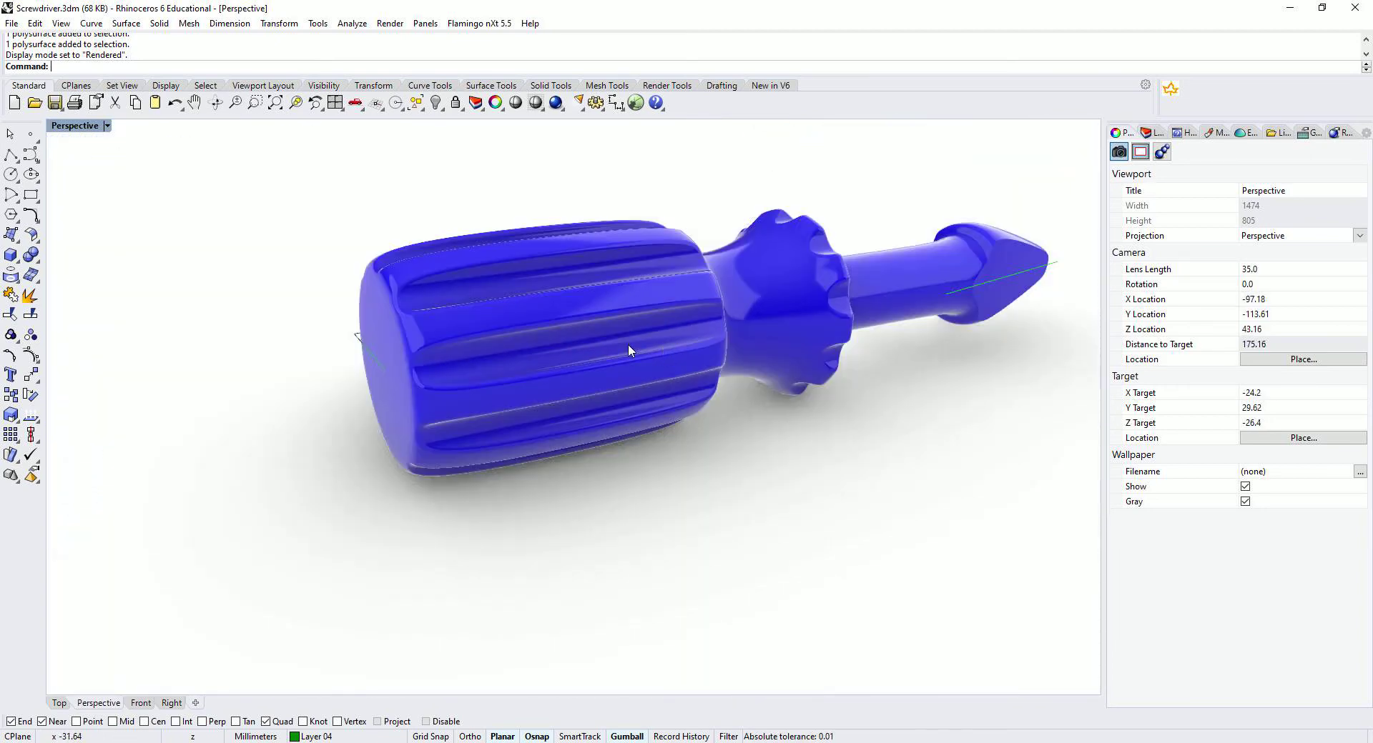
{"action": "right_click_drag", "start_coordinate": [628, 351], "coordinate": [456, 357]}
{"action": "mouse_move", "coordinate": [762, 434]}
{"action": "right_mouse_down"}
{"action": "mouse_move", "coordinate": [714, 404]}
{"action": "mouse_move", "coordinate": [677, 404]}
{"action": "mouse_move", "coordinate": [767, 415]}
{"action": "mouse_move", "coordinate": [723, 407]}
{"action": "mouse_move", "coordinate": [758, 422]}
{"action": "right_mouse_up"}
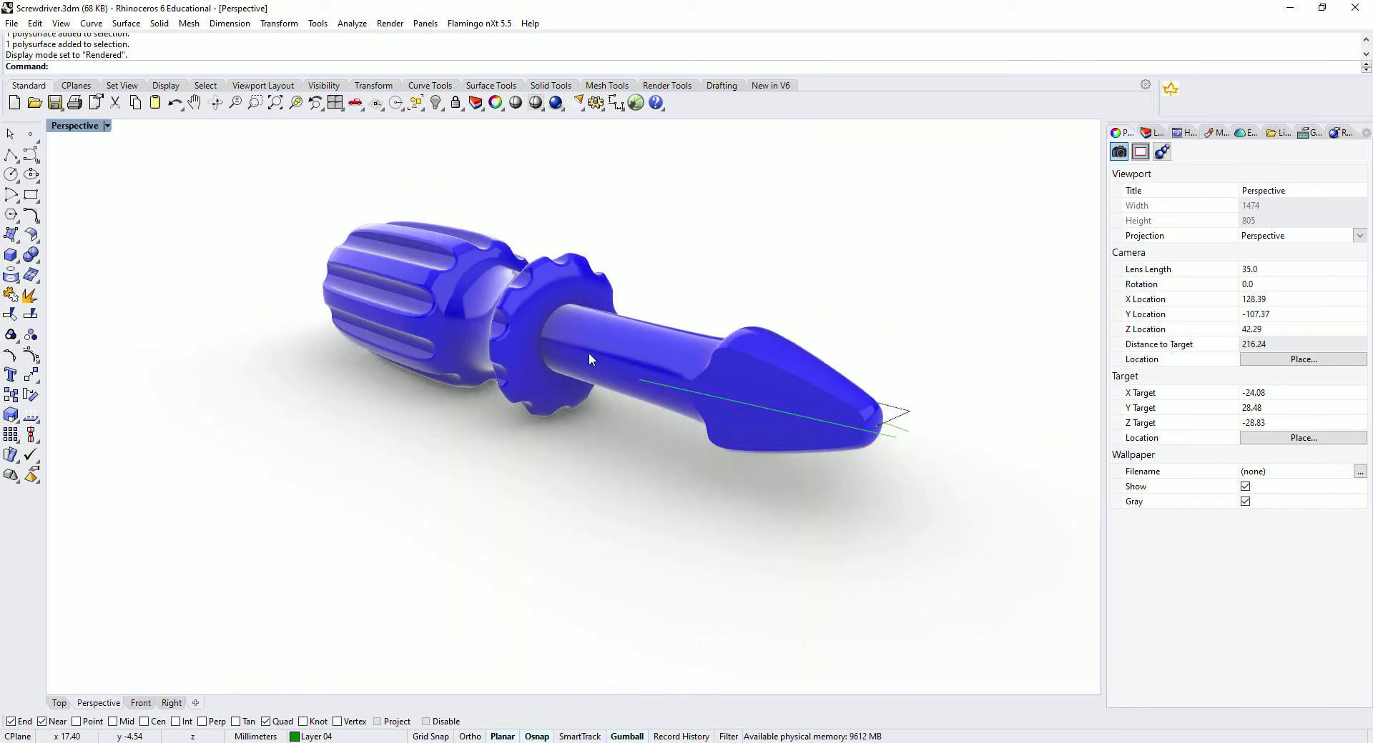
{"action": "right_click_drag", "start_coordinate": [589, 353], "coordinate": [745, 388]}
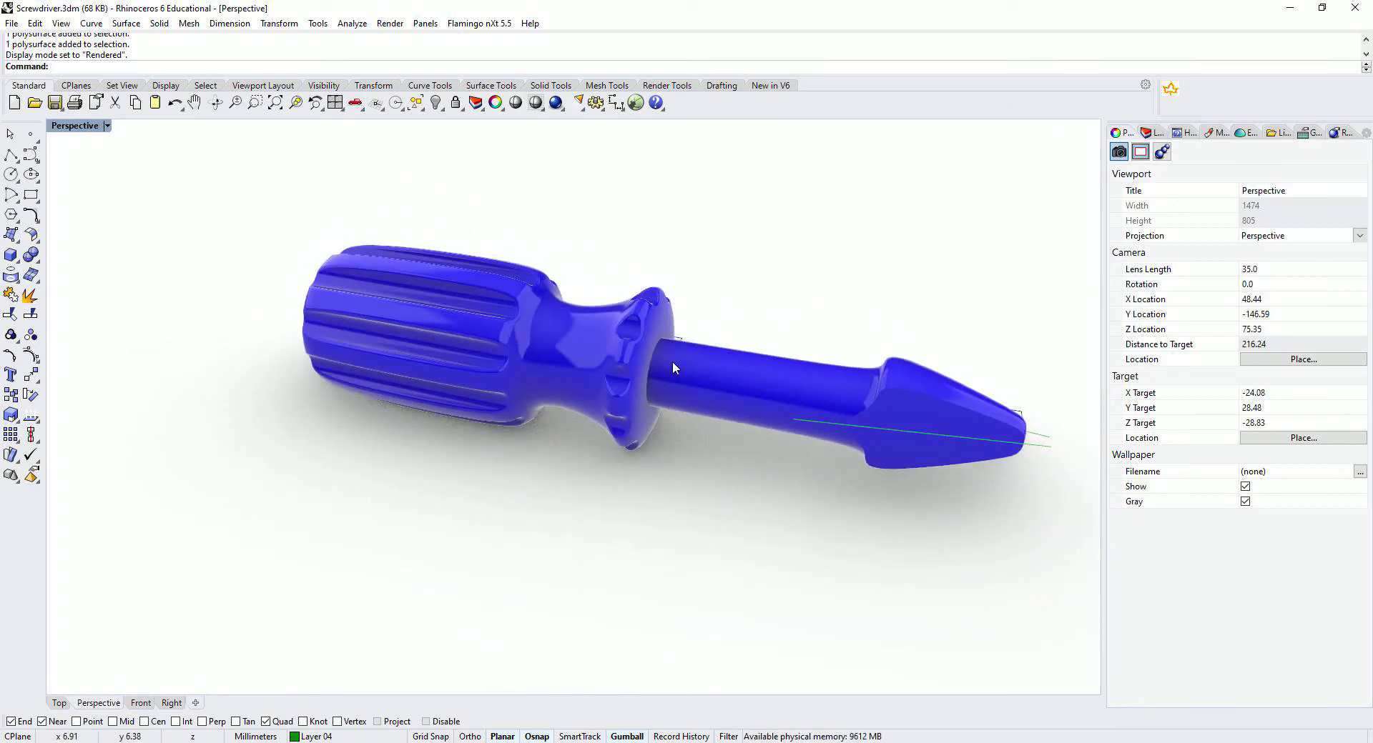
{"action": "mouse_move", "coordinate": [910, 447]}
{"action": "right_mouse_down"}
{"action": "mouse_move", "coordinate": [937, 453]}
{"action": "mouse_move", "coordinate": [889, 453]}
{"action": "right_mouse_up"}
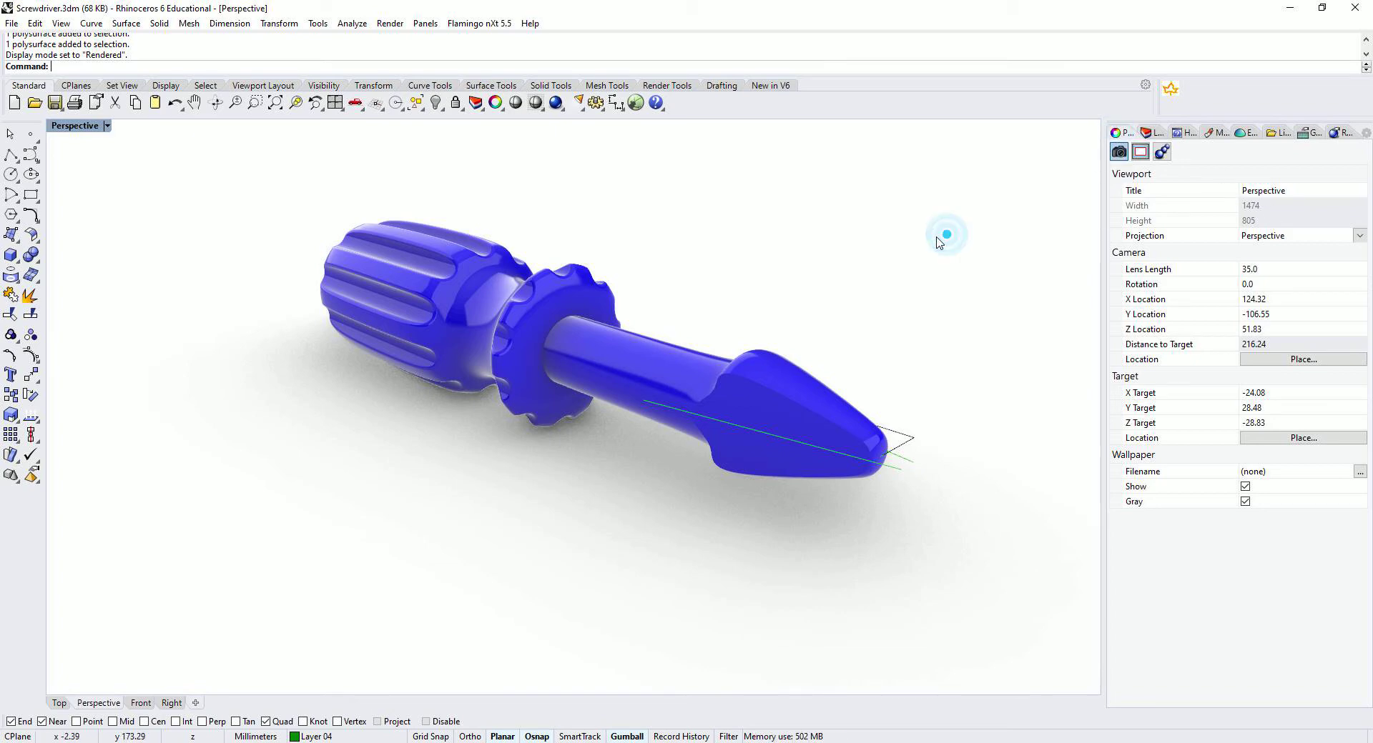
{"action": "left_click", "coordinate": [769, 379]}
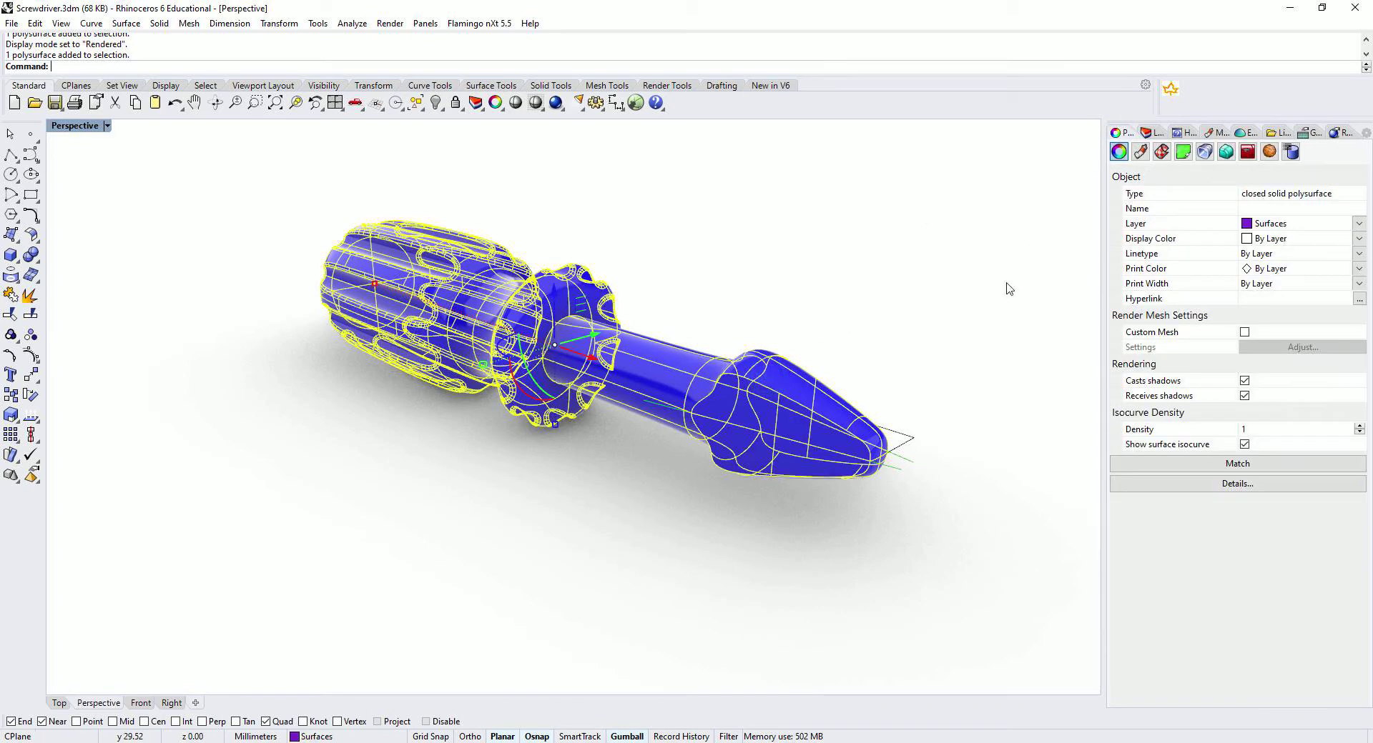
{"action": "left_click", "coordinate": [702, 300]}
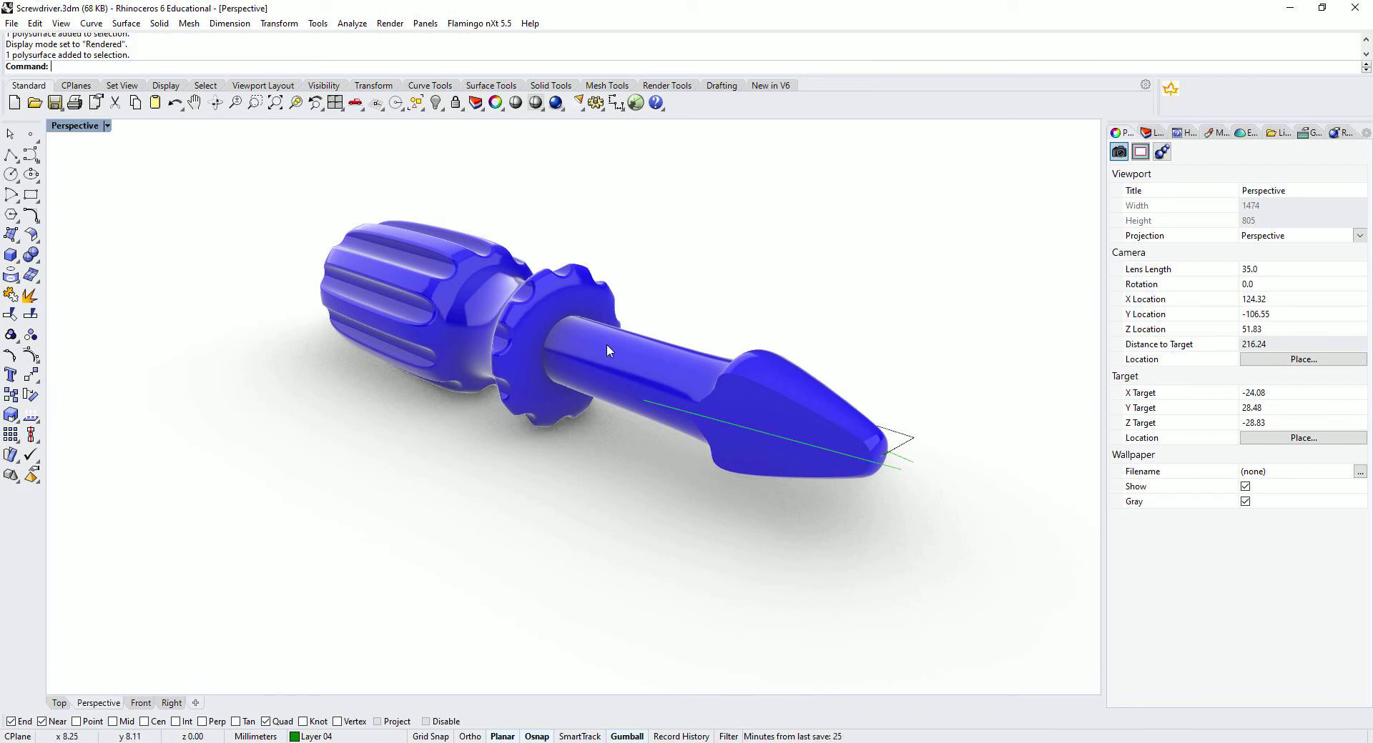
- Return to the four-viewport layout and inspect the screwdriver's polysurface in the Top view
{"action": "double_click", "coordinate": [84, 127]}
{"action": "scroll", "coordinate": [417, 253], "scroll_direction": "up", "scroll_amount": 5}
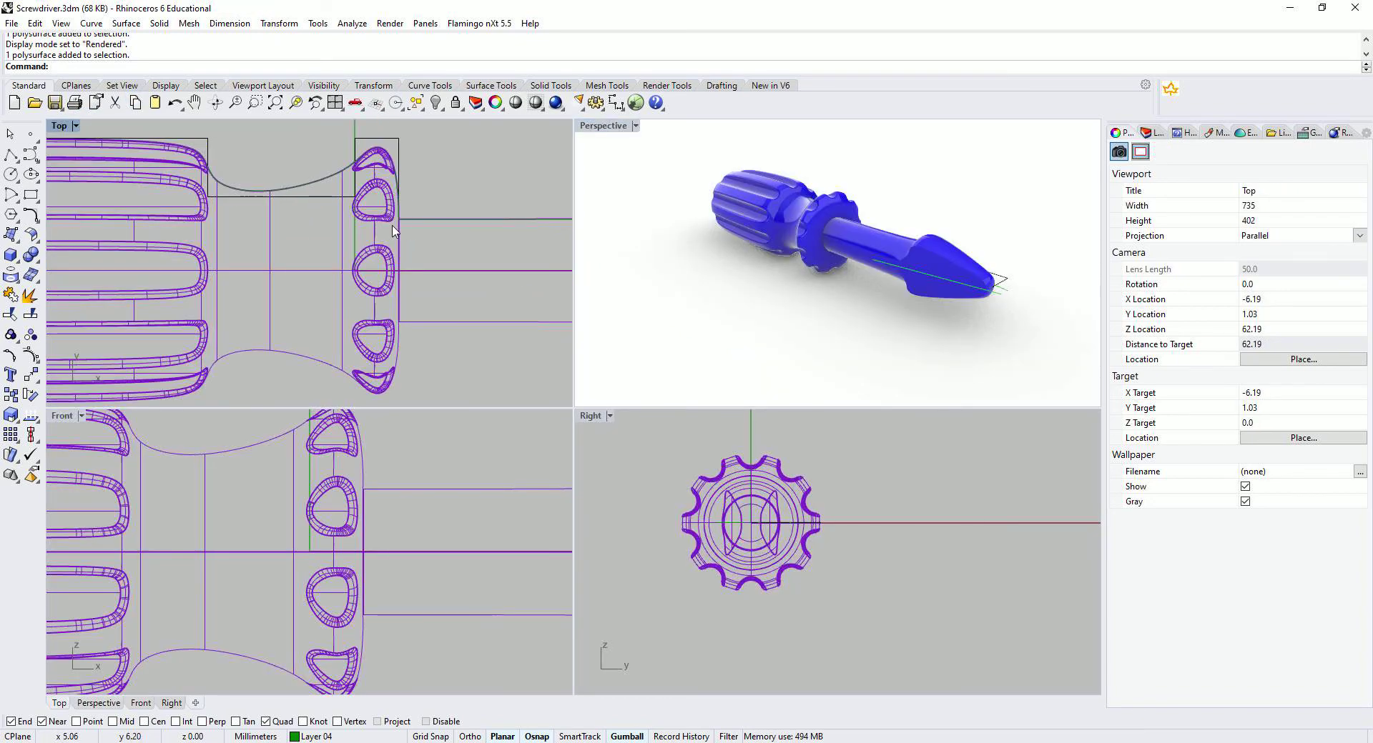
{"action": "left_click", "coordinate": [422, 216]}
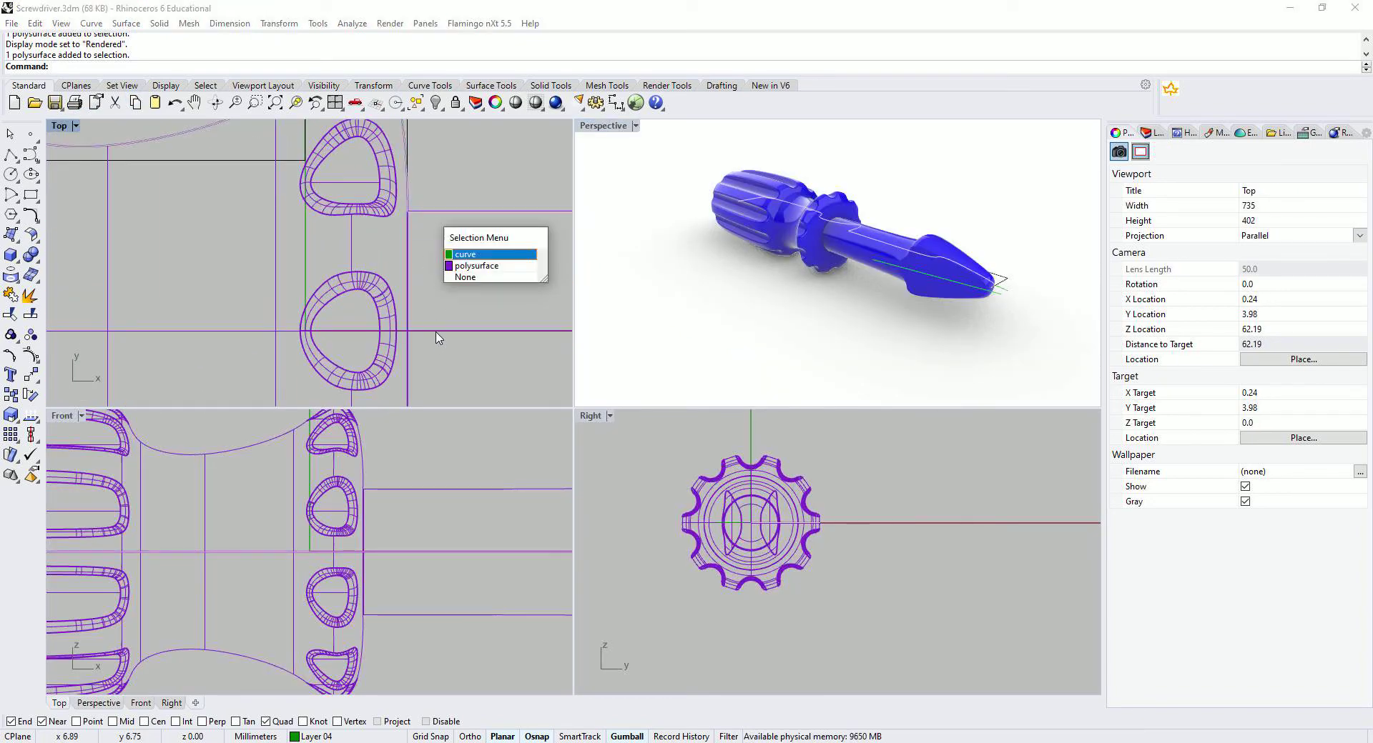
{"action": "left_click", "coordinate": [474, 267]}
{"action": "scroll", "coordinate": [479, 271], "scroll_direction": "down", "scroll_amount": 5}
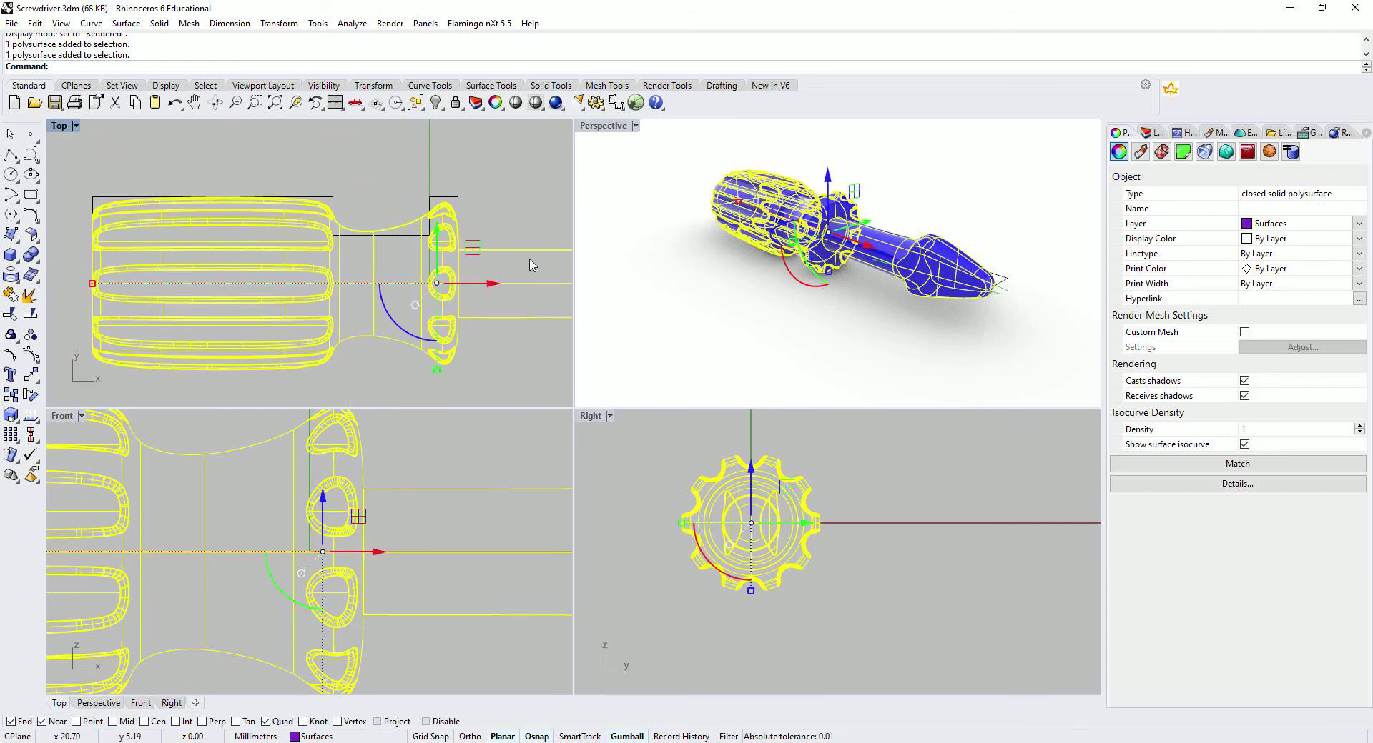
{"action": "scroll", "coordinate": [530, 259], "scroll_direction": "down", "scroll_amount": 4}
{"action": "right_click_drag", "start_coordinate": [524, 259], "coordinate": [407, 223]}
{"action": "scroll", "coordinate": [406, 223], "scroll_direction": "down", "scroll_amount": 2}
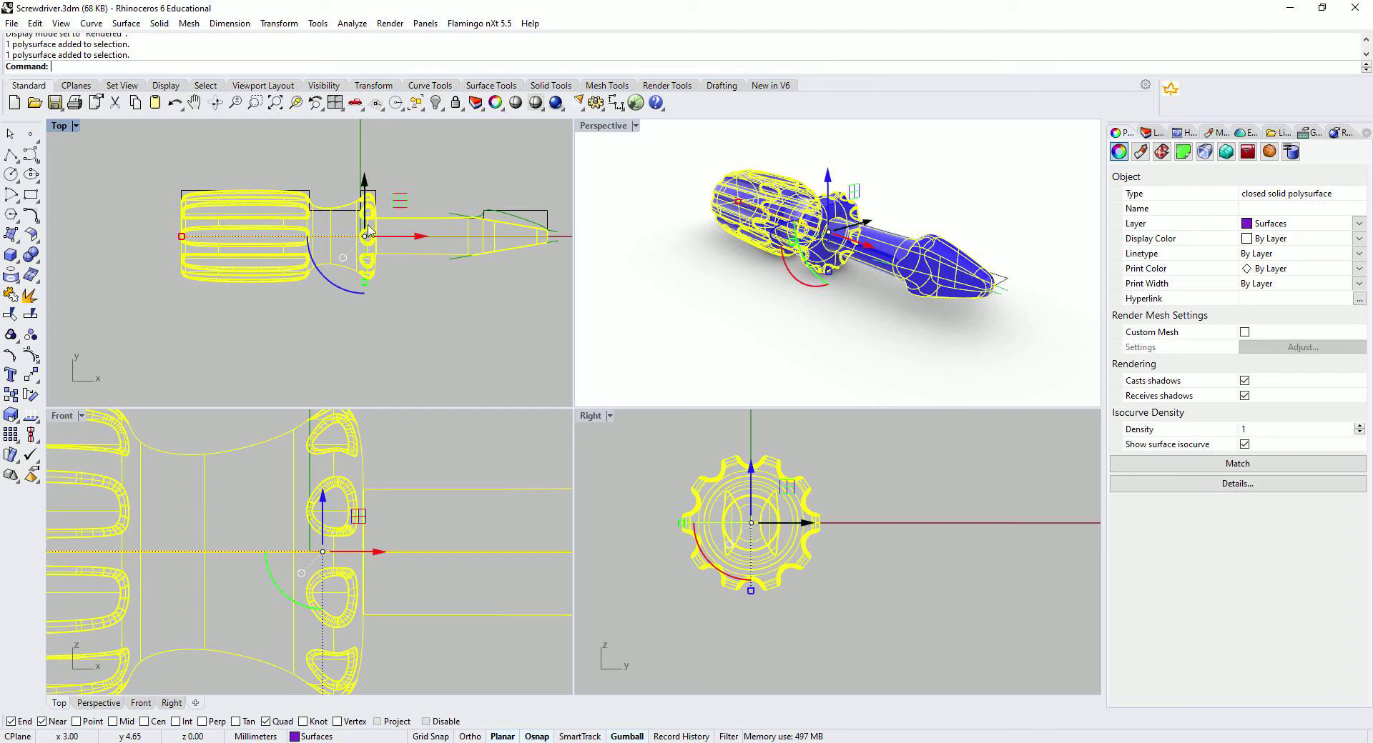
{"action": "left_click", "coordinate": [421, 291]}
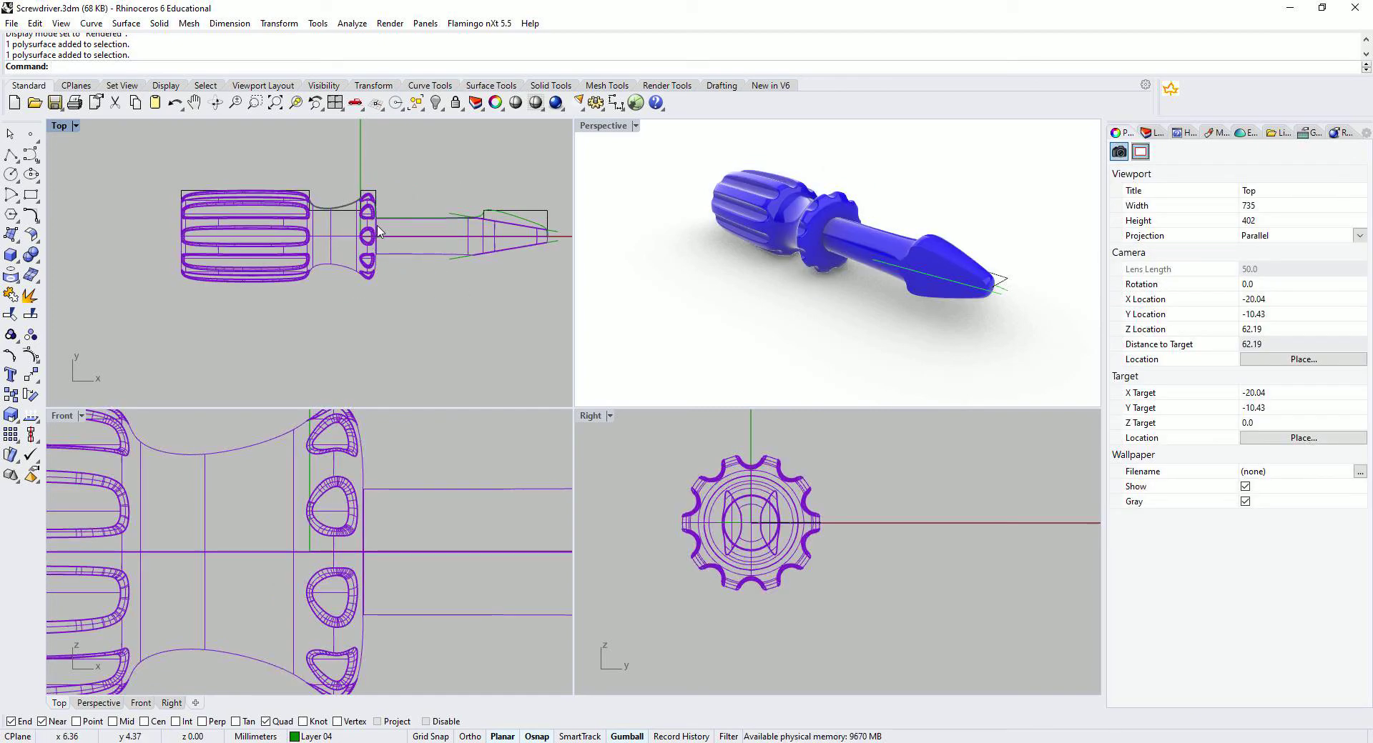
- Draw a vertical line about 42 mm long in the Top view, from the collar profile's outer front corner past the far side of the screwdriver
{"action": "scroll", "coordinate": [377, 230], "scroll_direction": "up", "scroll_amount": 5}
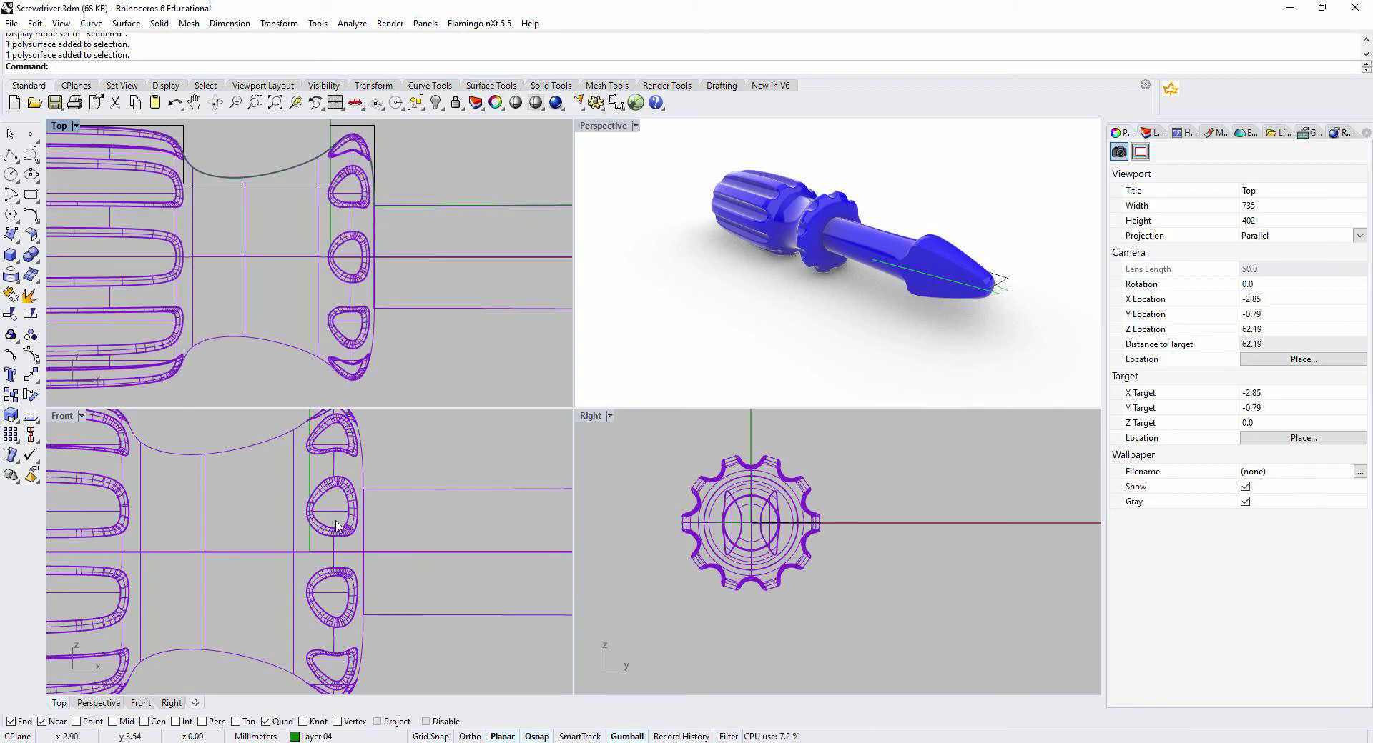
{"action": "left_click", "coordinate": [436, 738]}
{"action": "left_click", "coordinate": [437, 737]}
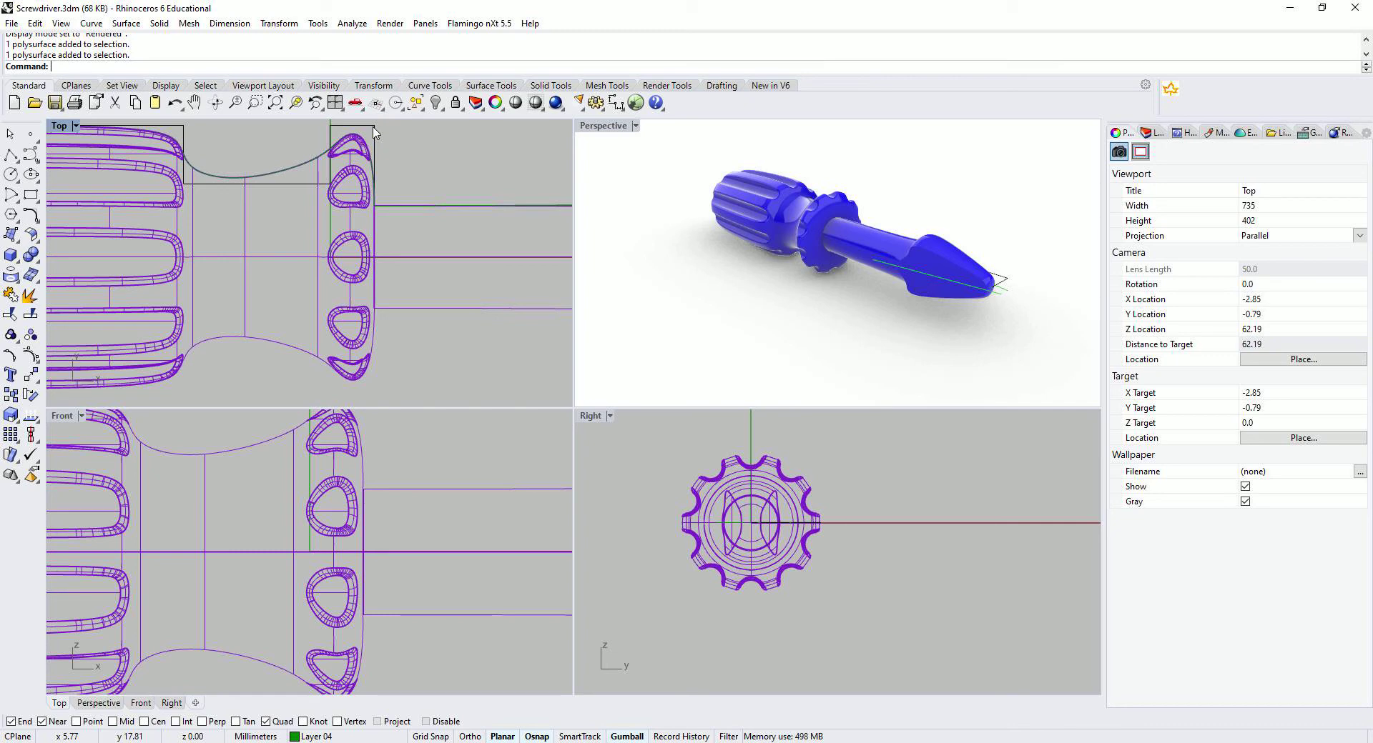
{"action": "scroll", "coordinate": [214, 187], "scroll_direction": "down", "scroll_amount": 2}
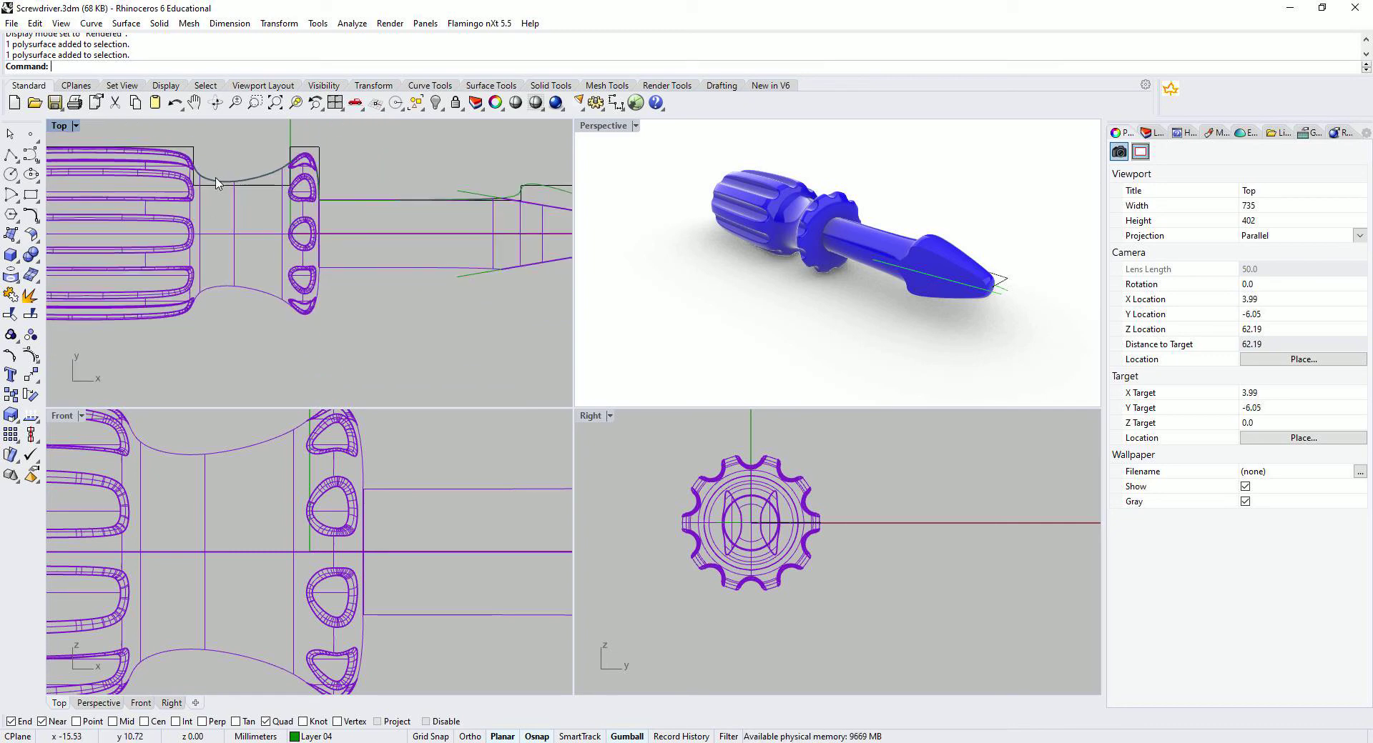
{"action": "left_click", "coordinate": [91, 23]}
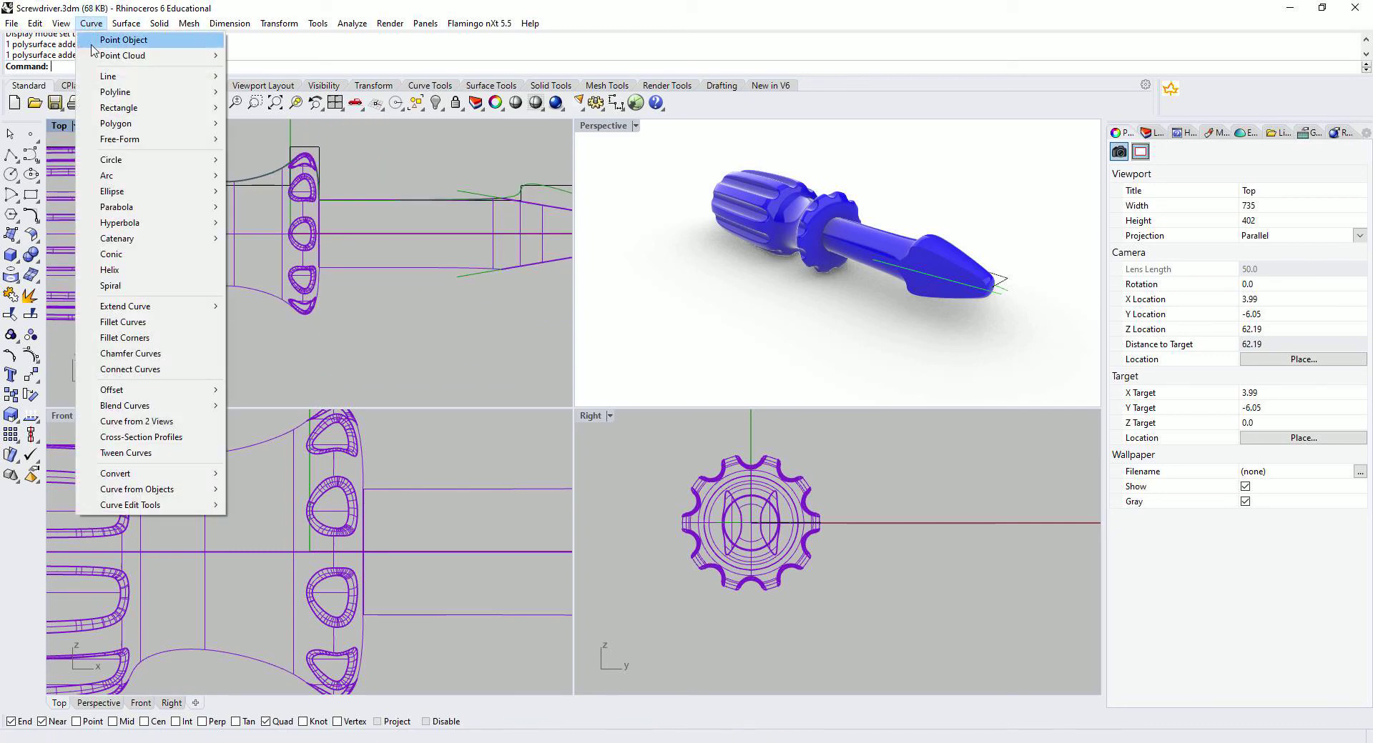
{"action": "mouse_move", "coordinate": [135, 76]}
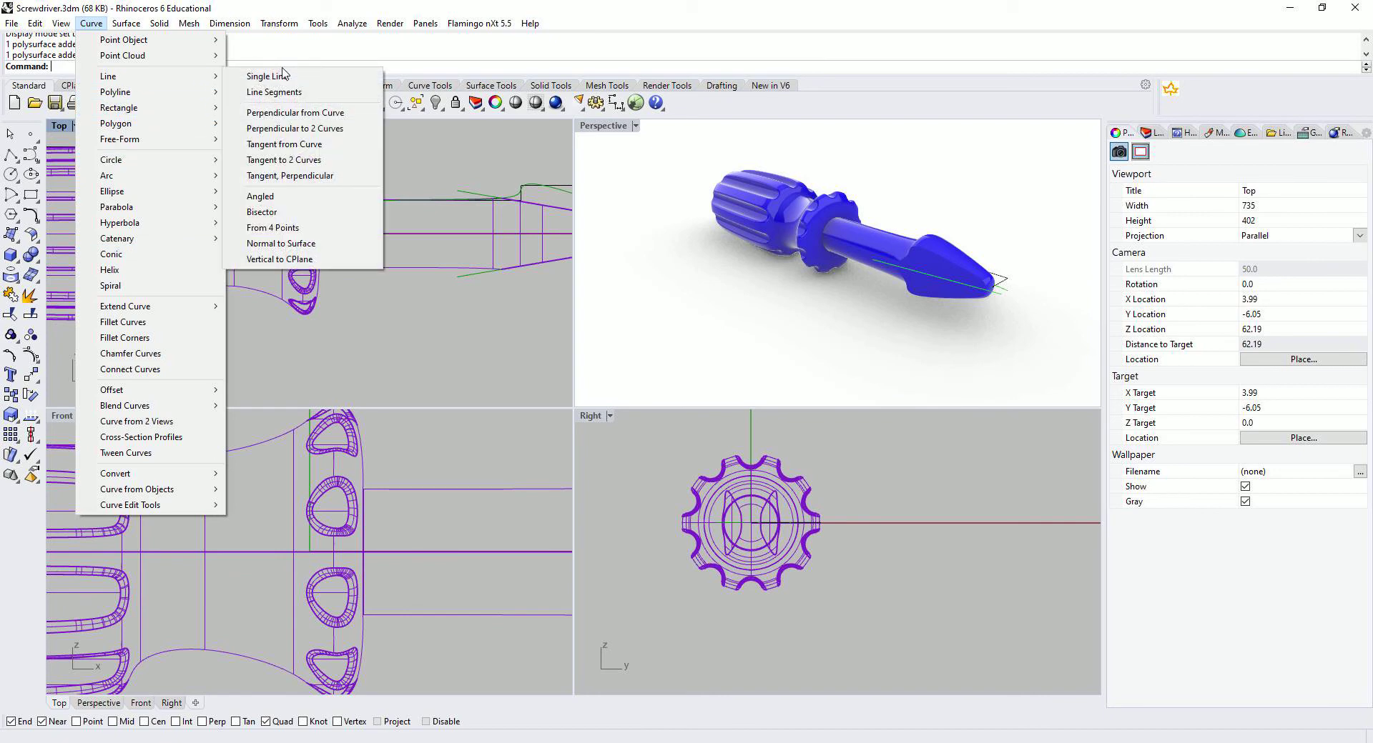
{"action": "left_click", "coordinate": [282, 77]}
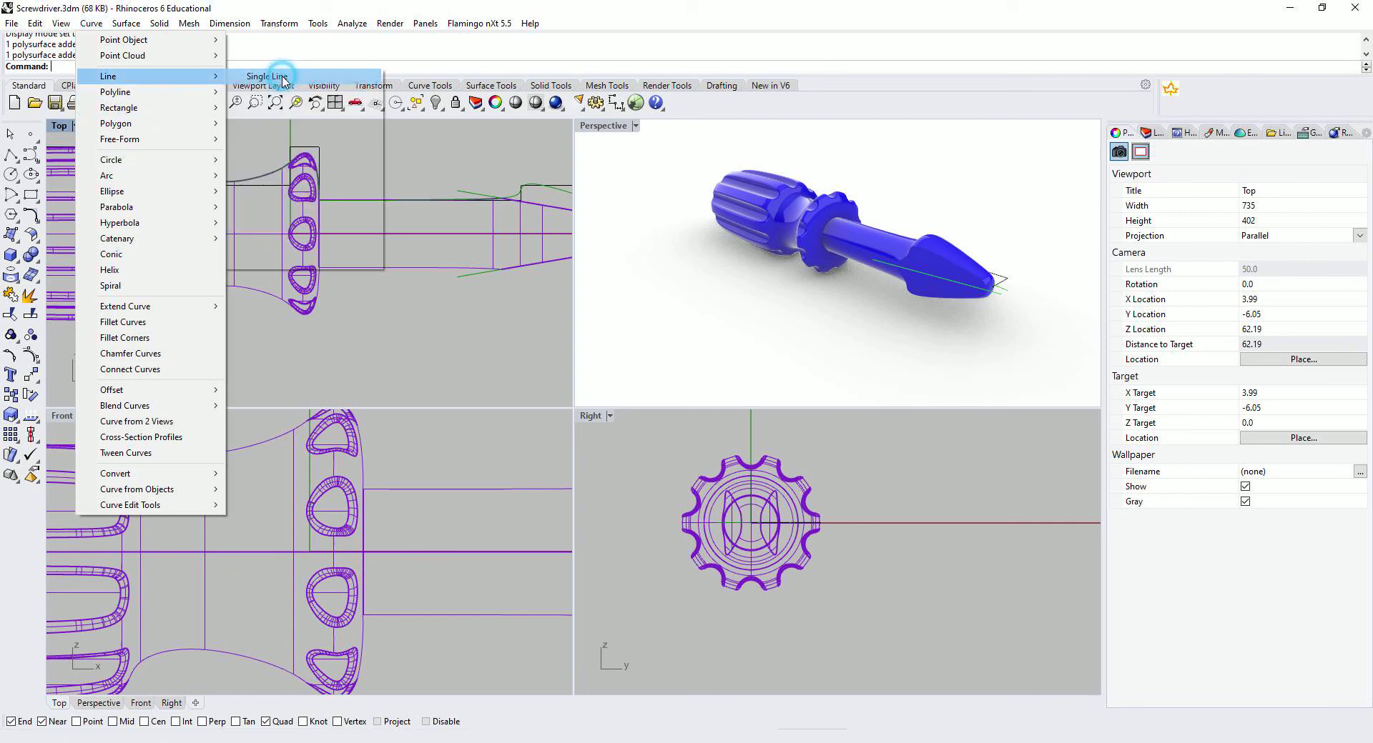
{"action": "left_click", "coordinate": [315, 143]}
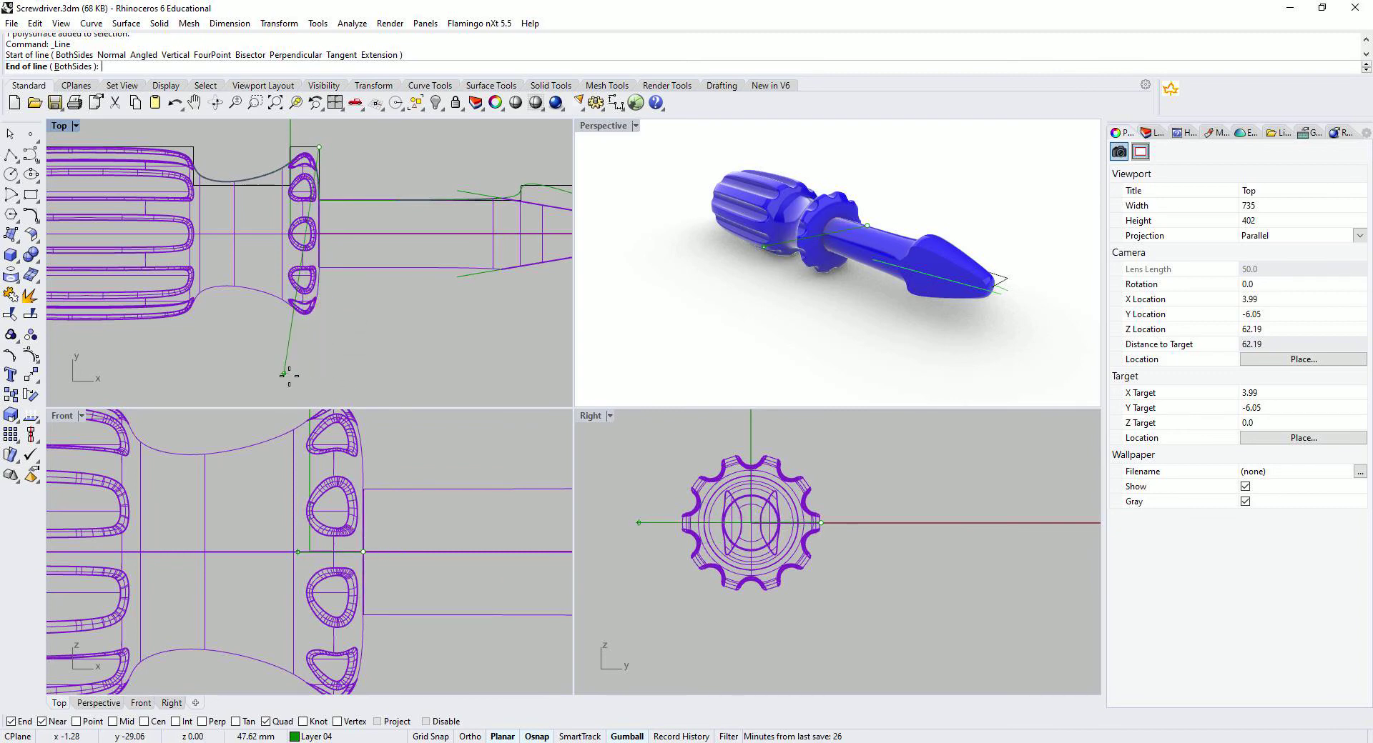
{"action": "key", "text": "shift"}
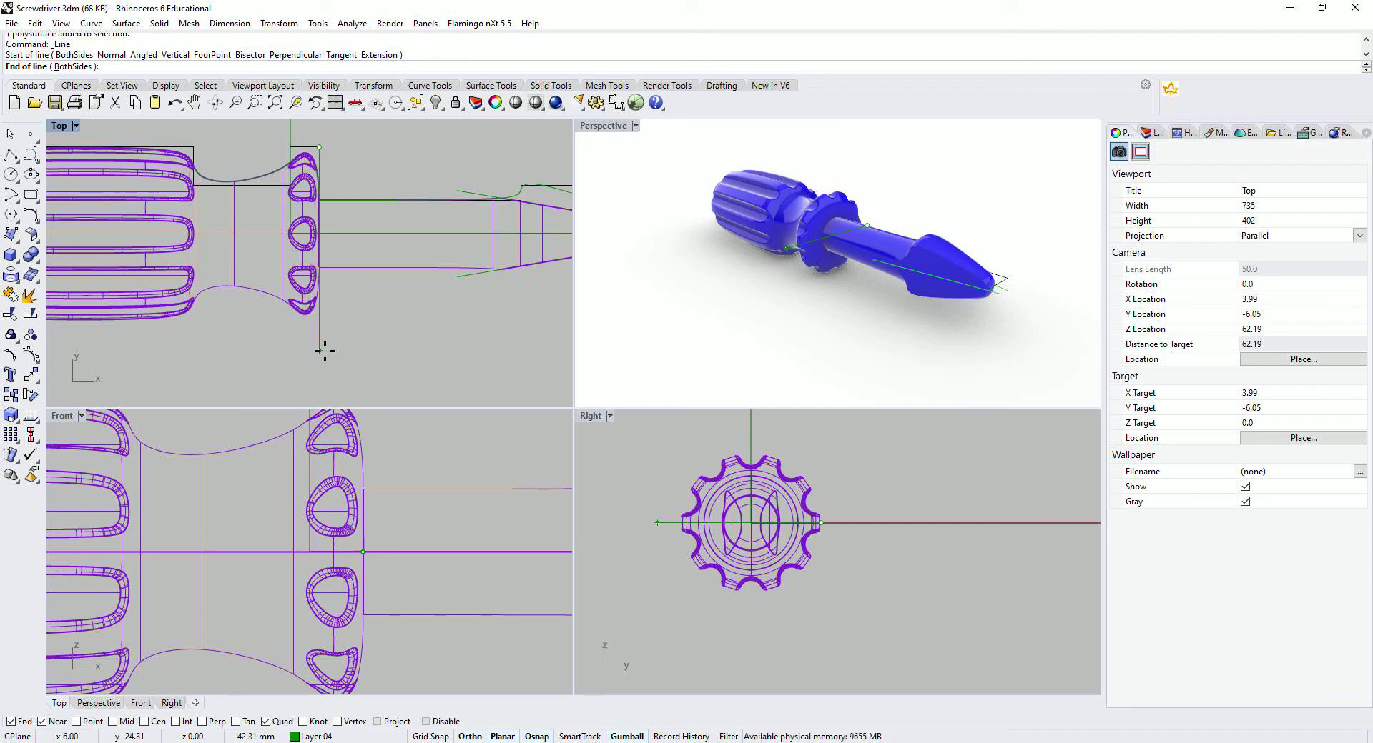
{"action": "left_click", "coordinate": [319, 350]}
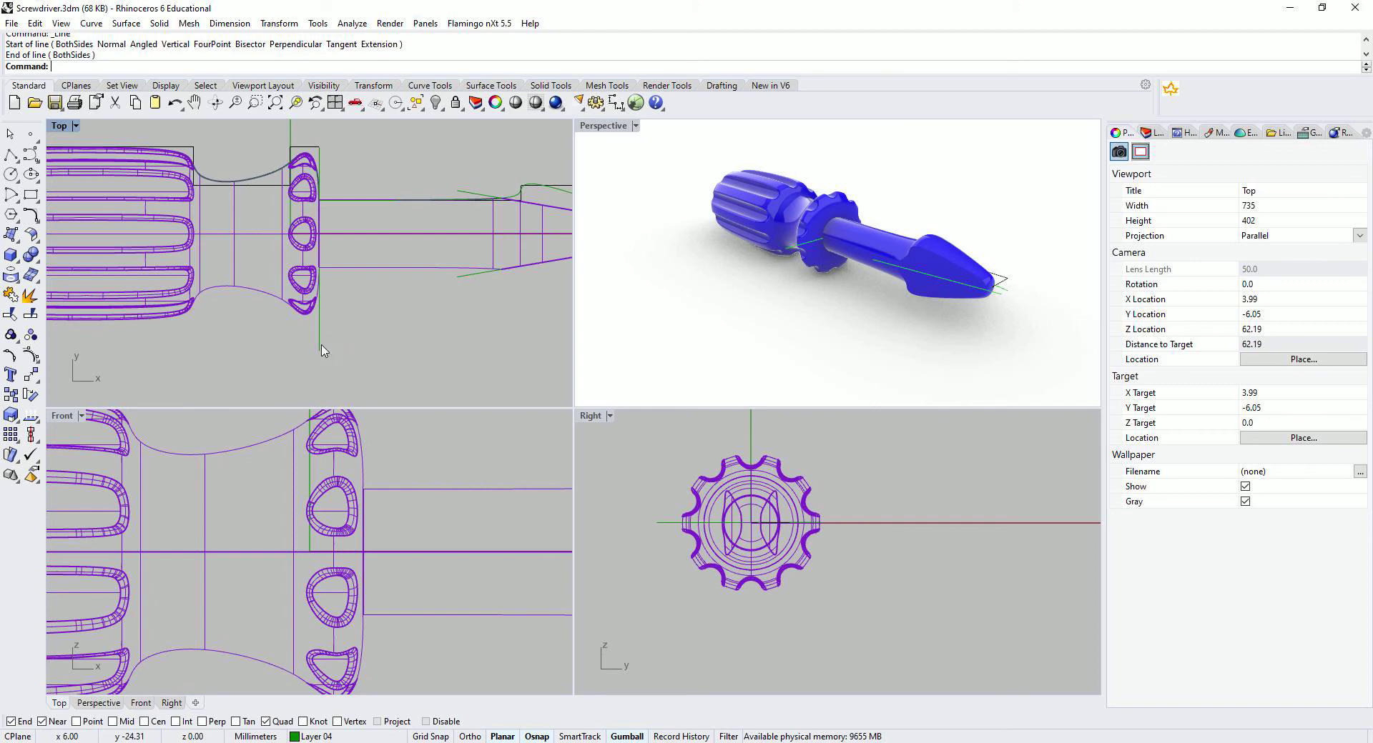
{"action": "left_click", "coordinate": [376, 345]}
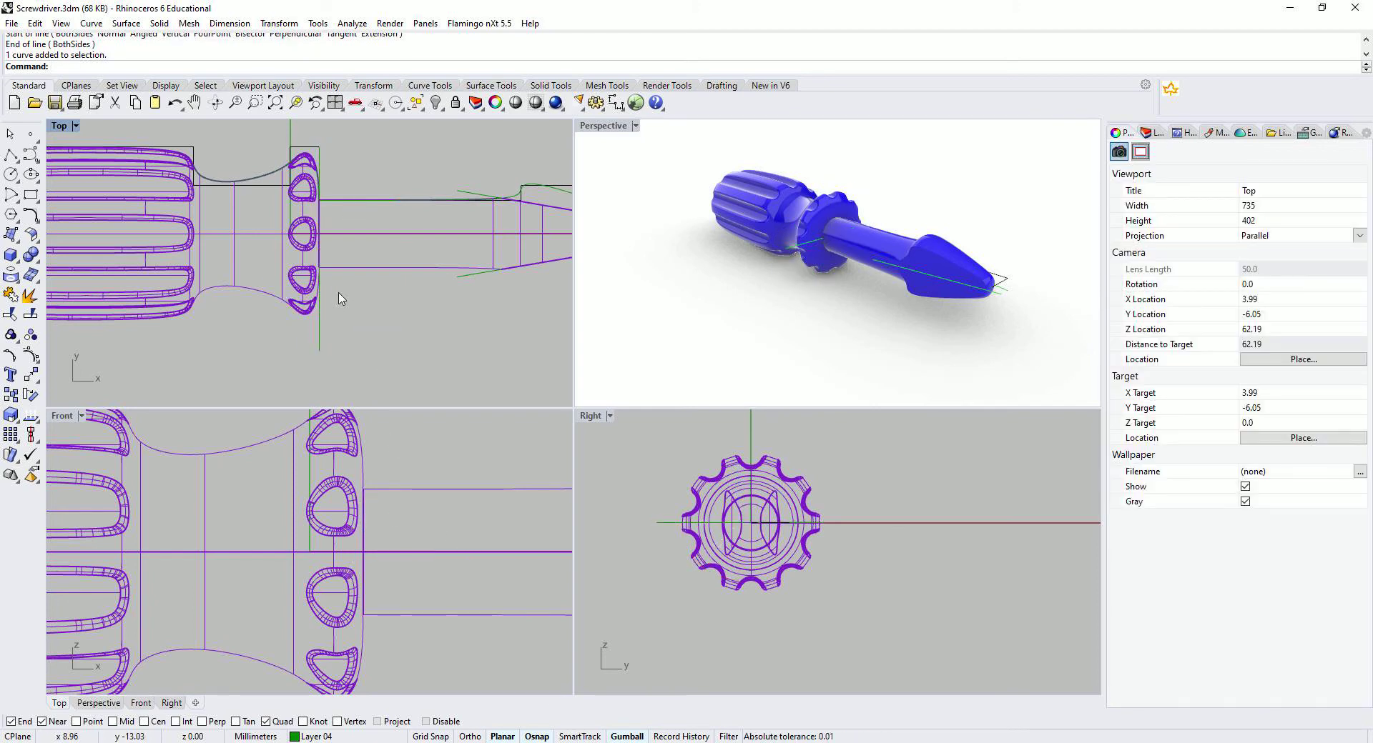
- Wire-cut the screwdriver solid completely through along the vertical line between collar and shaft, keeping all pieces
{"action": "left_click", "coordinate": [159, 23]}
{"action": "mouse_move", "coordinate": [289, 527]}
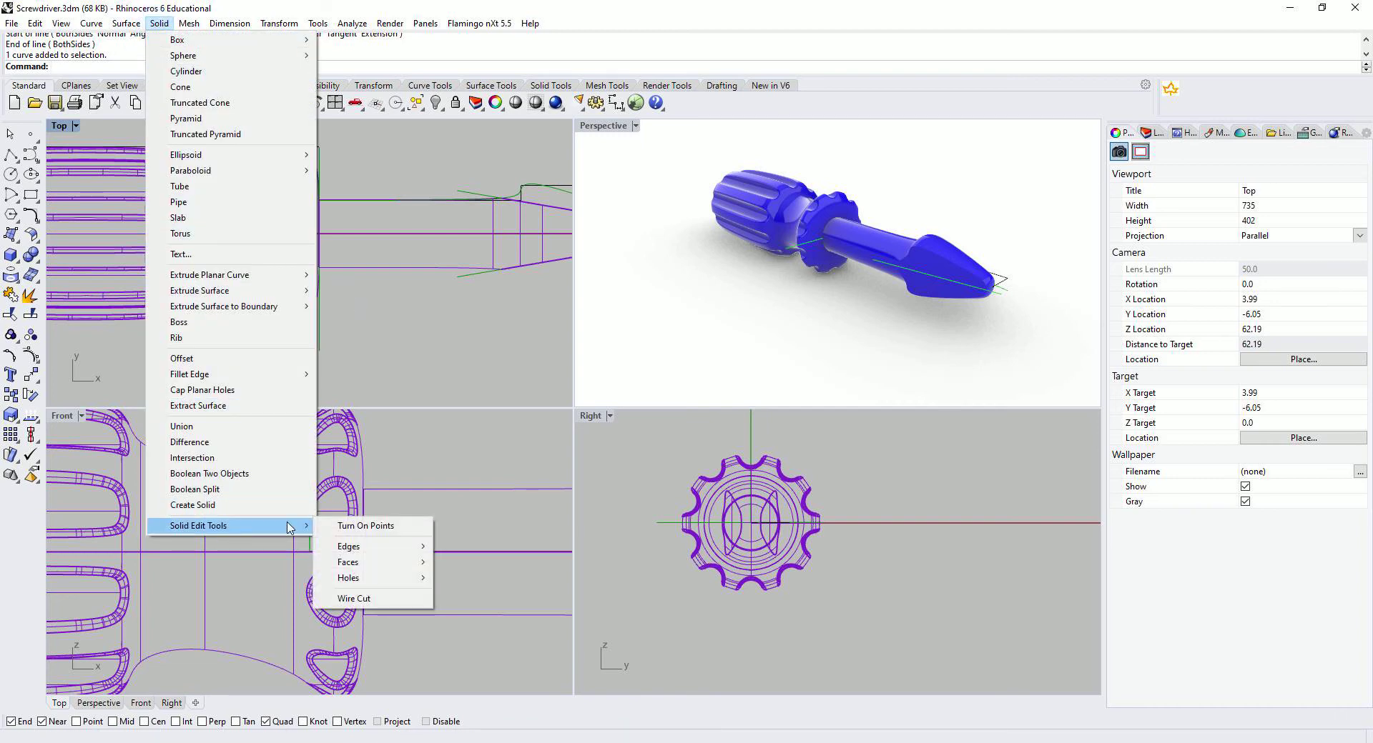
{"action": "left_click", "coordinate": [353, 599]}
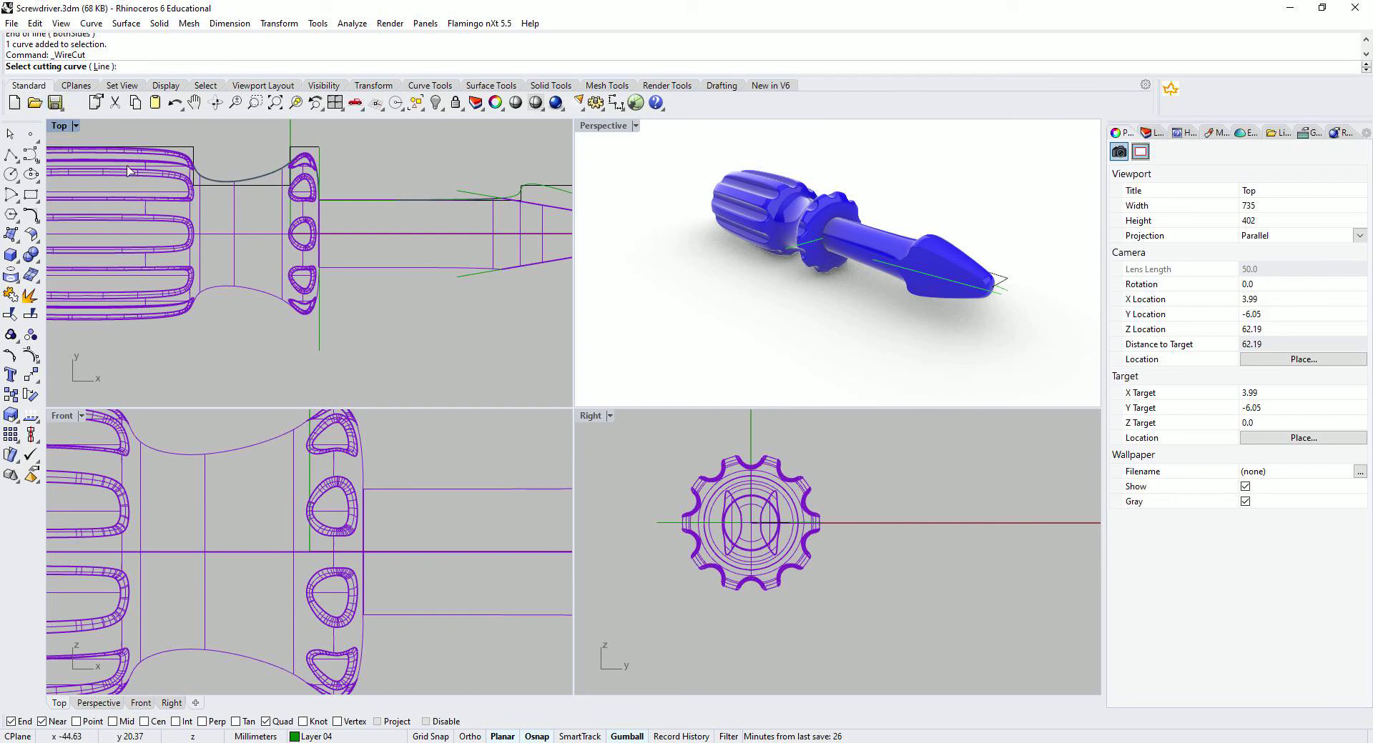
{"action": "left_click", "coordinate": [316, 333]}
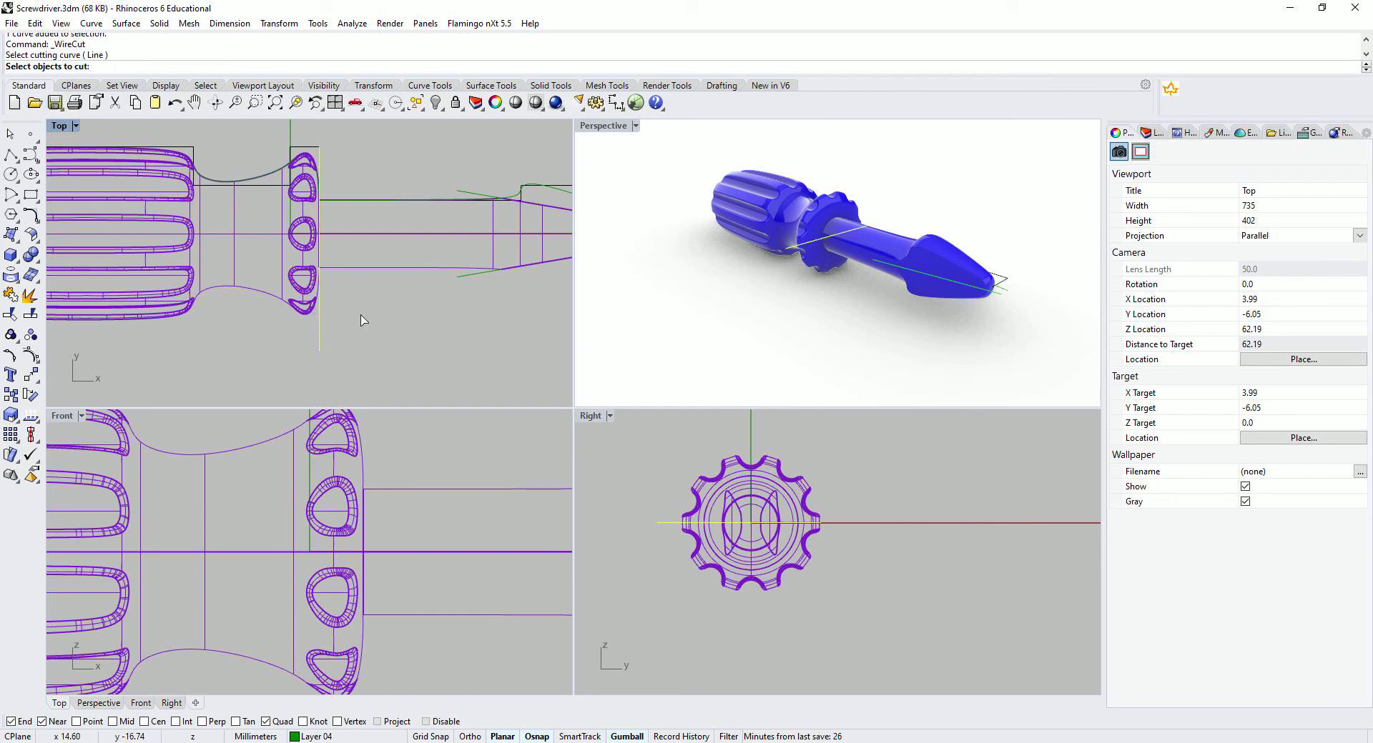
{"action": "left_click", "coordinate": [340, 270]}
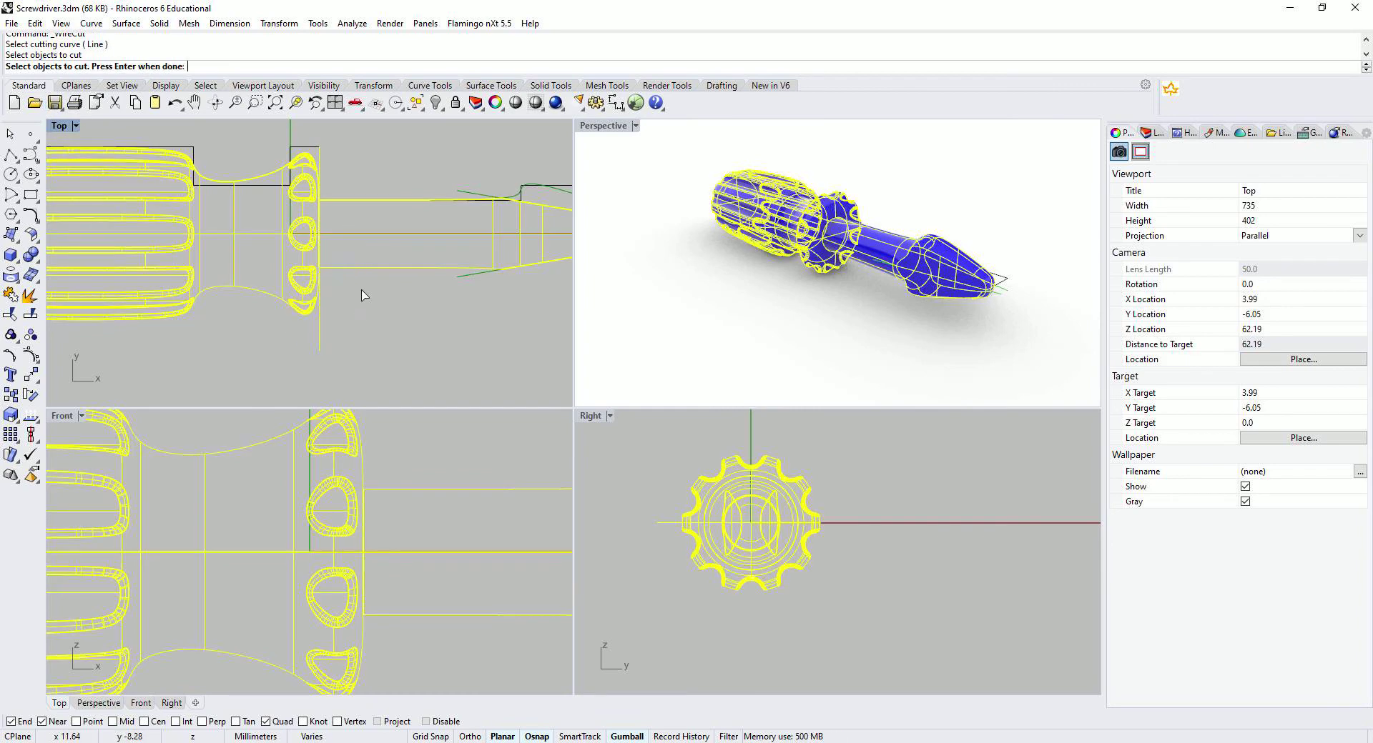
{"action": "key", "text": "Return"}
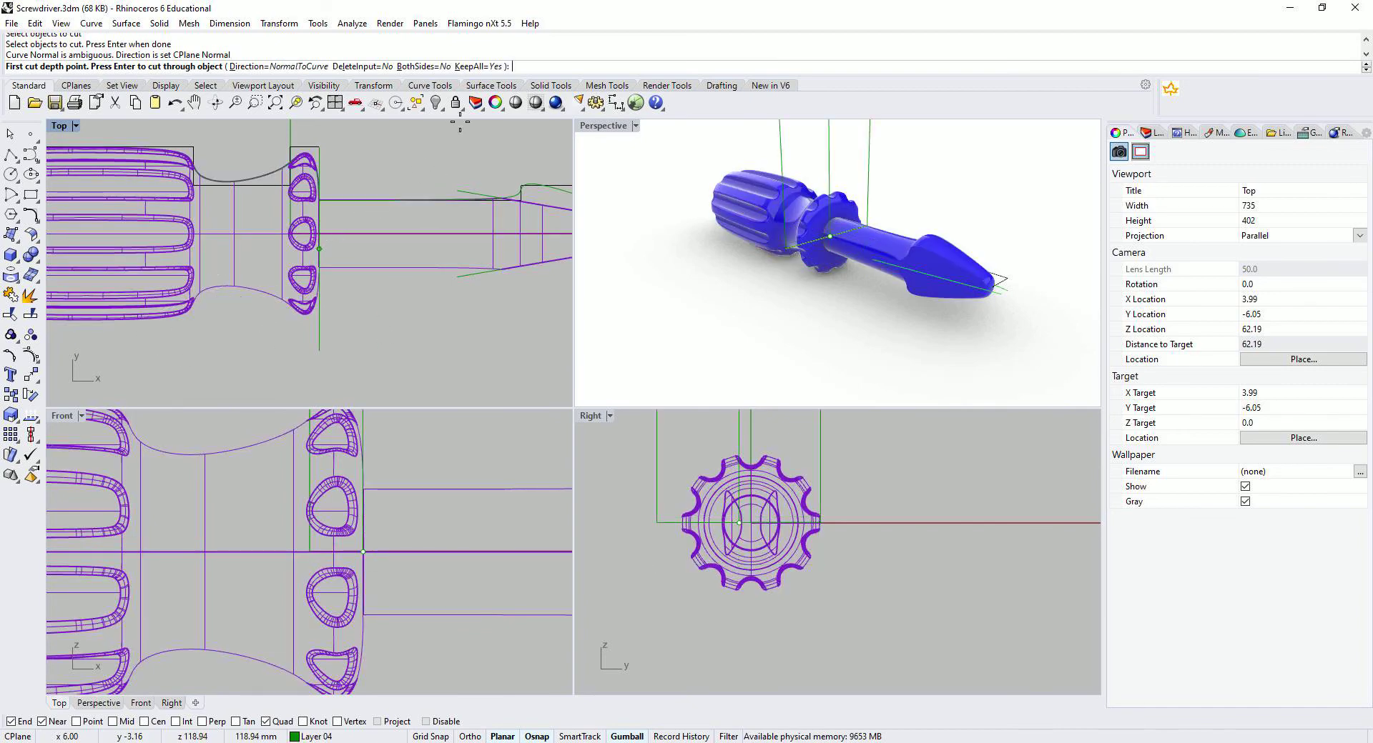
{"action": "right_click", "coordinate": [378, 327]}
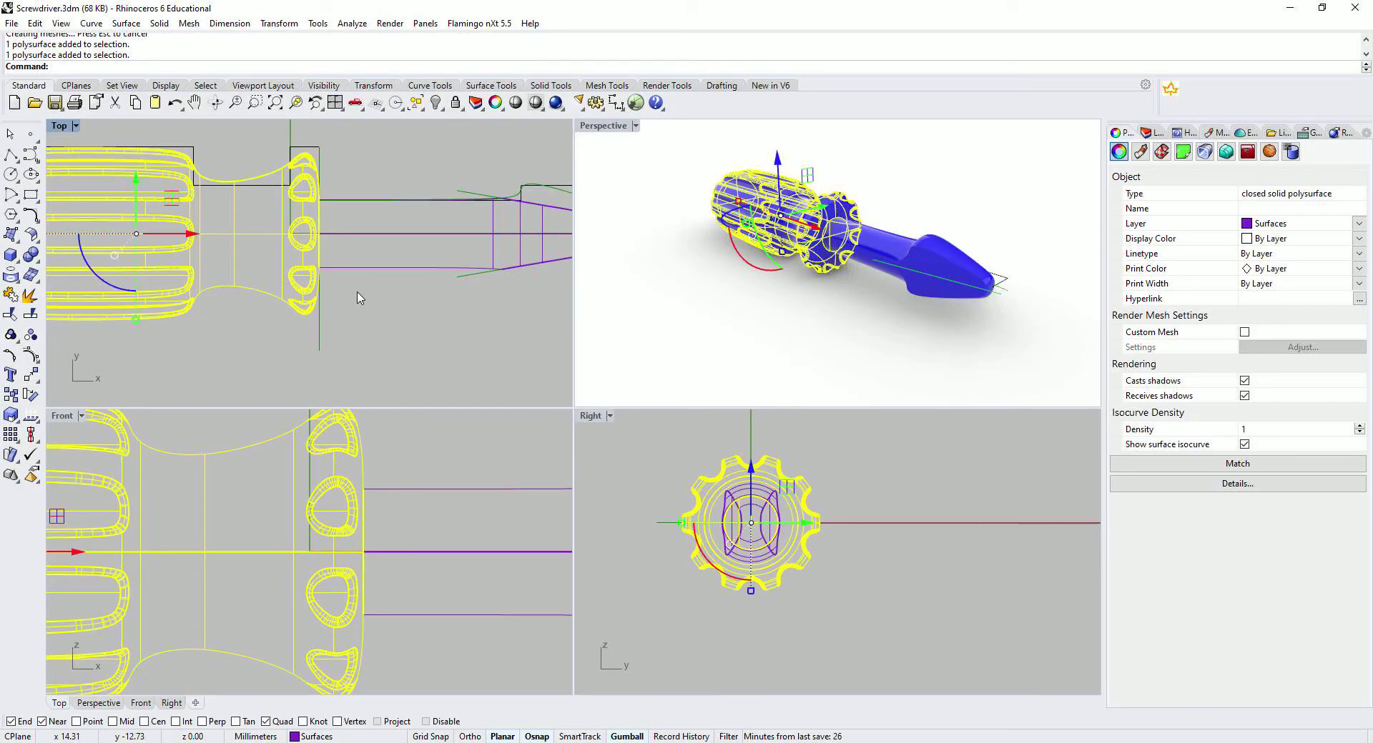
- Select the shaft piece and the handle piece in turn to check the split, and clear the selection
{"action": "left_click", "coordinate": [354, 307]}
{"action": "left_click", "coordinate": [353, 272]}
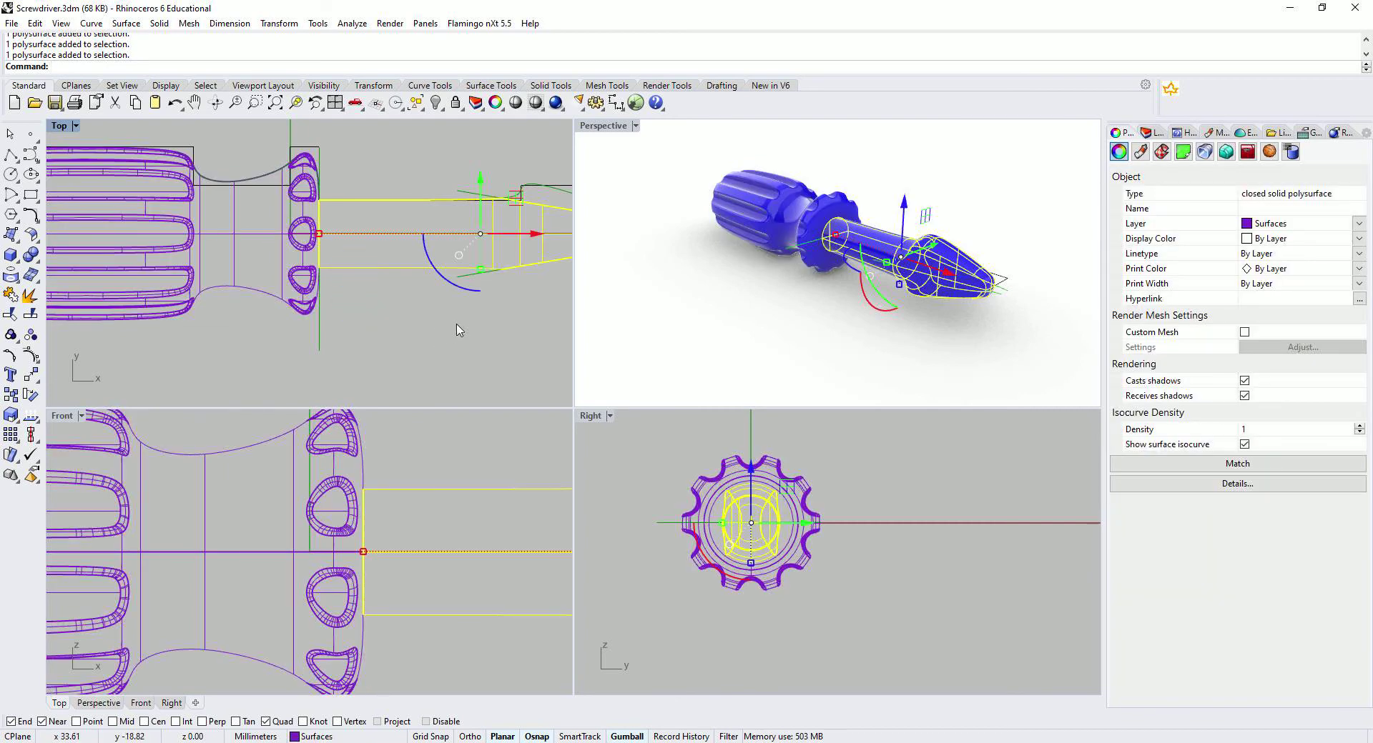
{"action": "right_click_drag", "start_coordinate": [464, 336], "coordinate": [453, 337]}
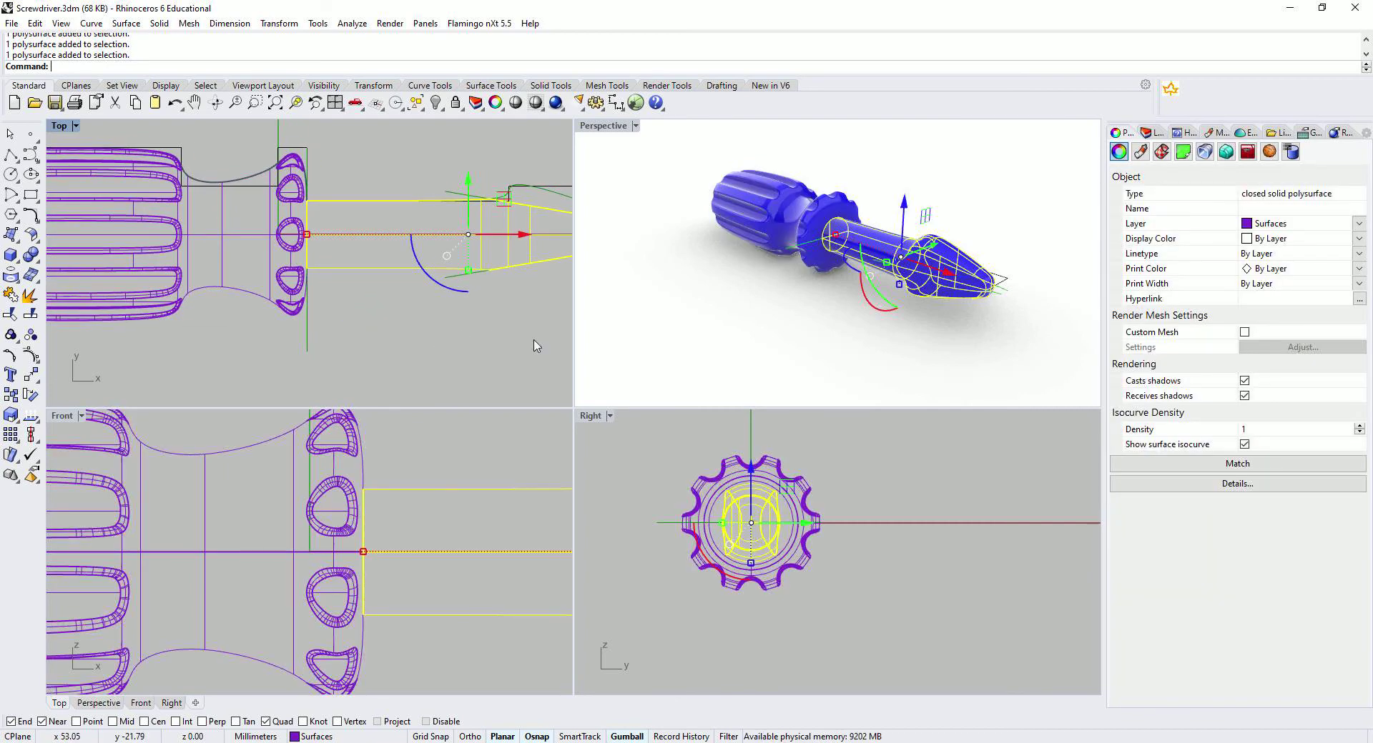
{"action": "left_click", "coordinate": [780, 215]}
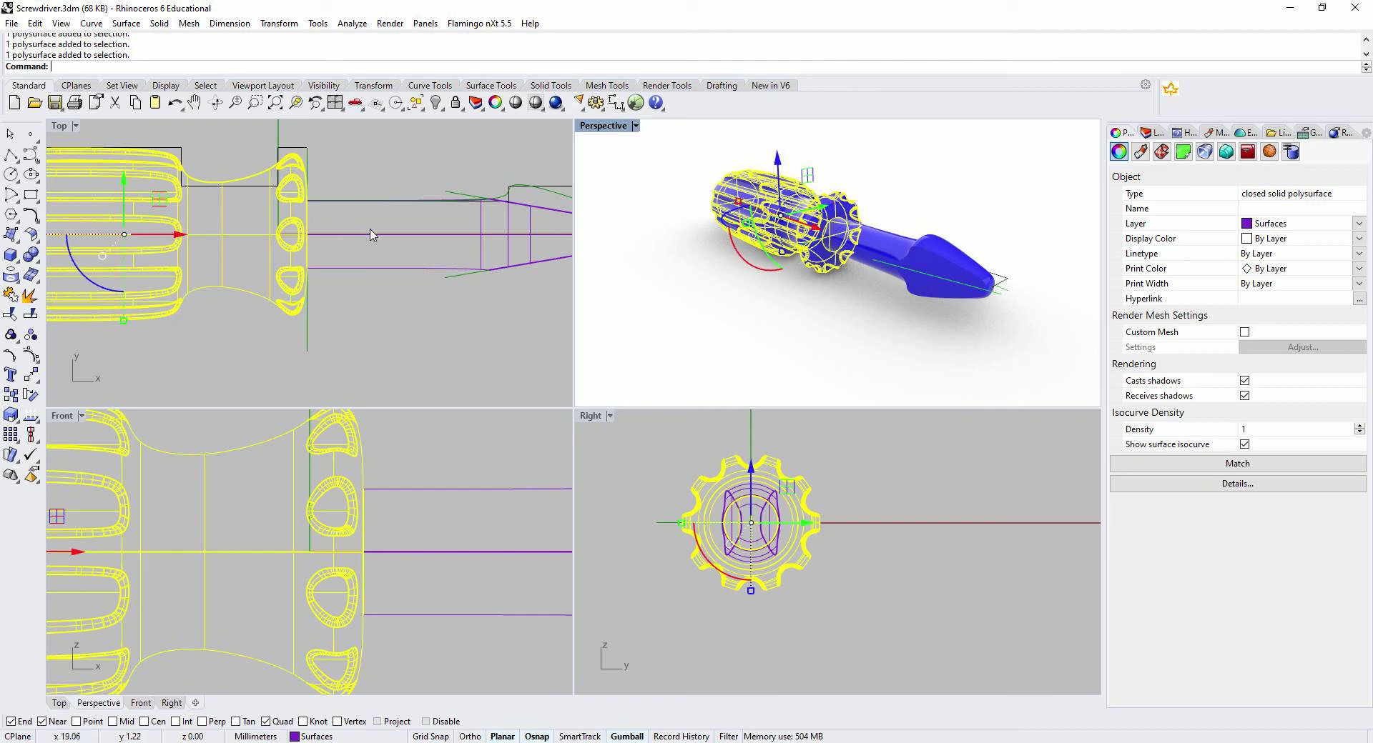
{"action": "left_click", "coordinate": [739, 340]}
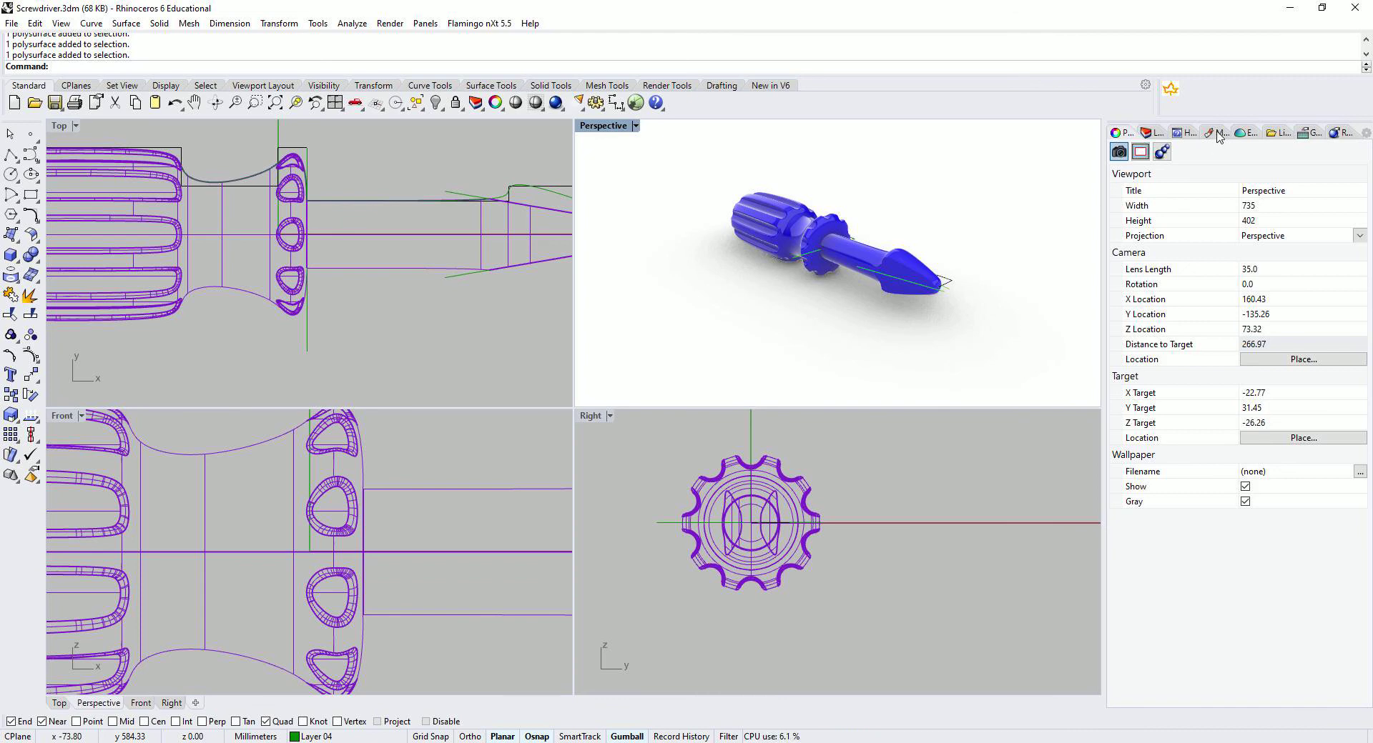
- Create a Metal material with the Steel colour preset and assign it to the shaft and blade piece
{"action": "left_click", "coordinate": [1215, 132]}
{"action": "left_click", "coordinate": [1117, 208]}
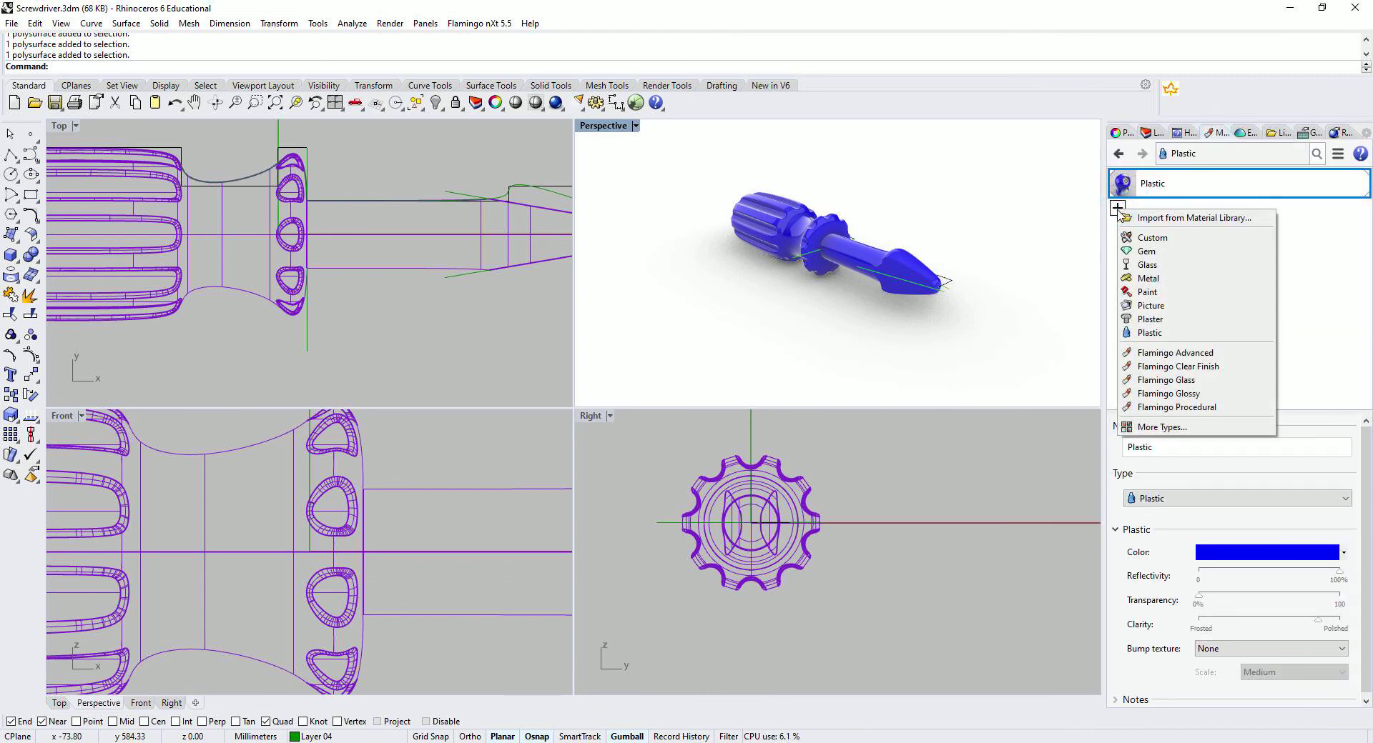
{"action": "left_click", "coordinate": [1148, 278]}
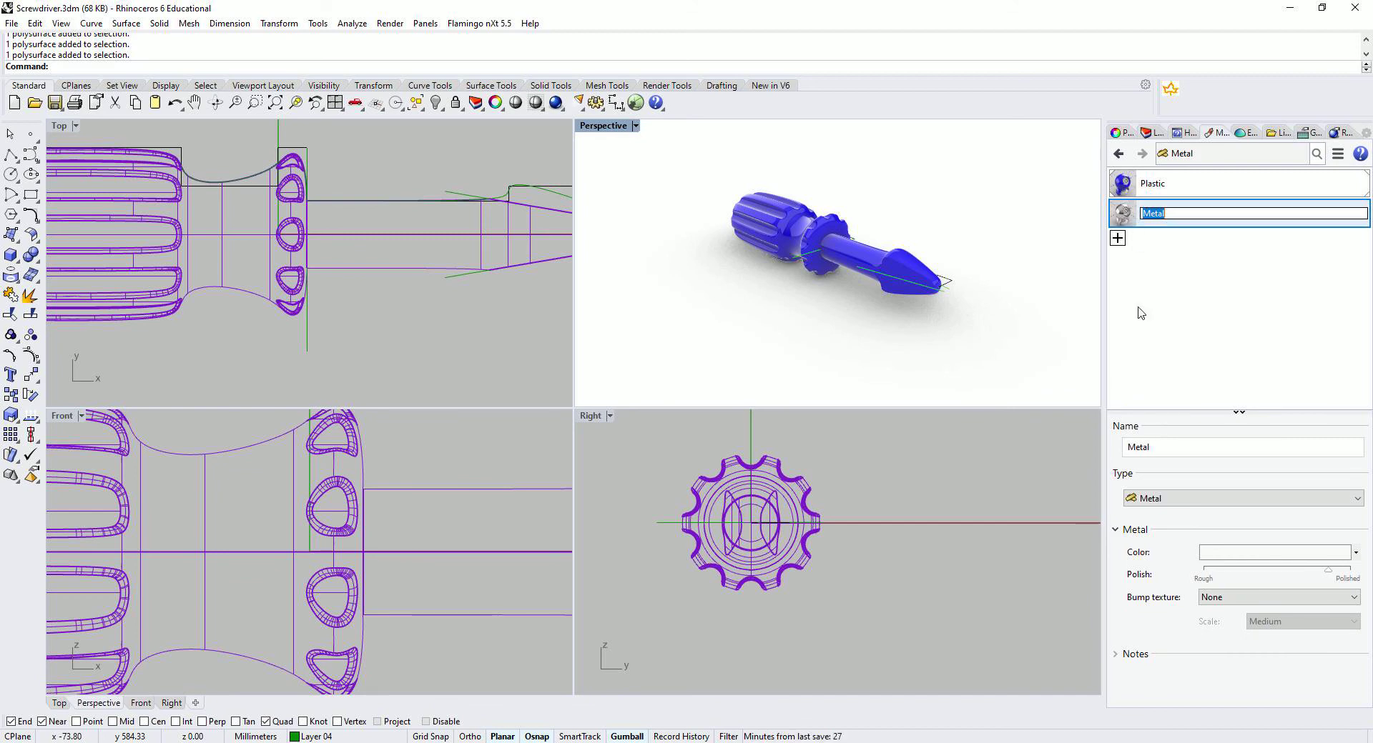
{"action": "left_click", "coordinate": [1168, 500]}
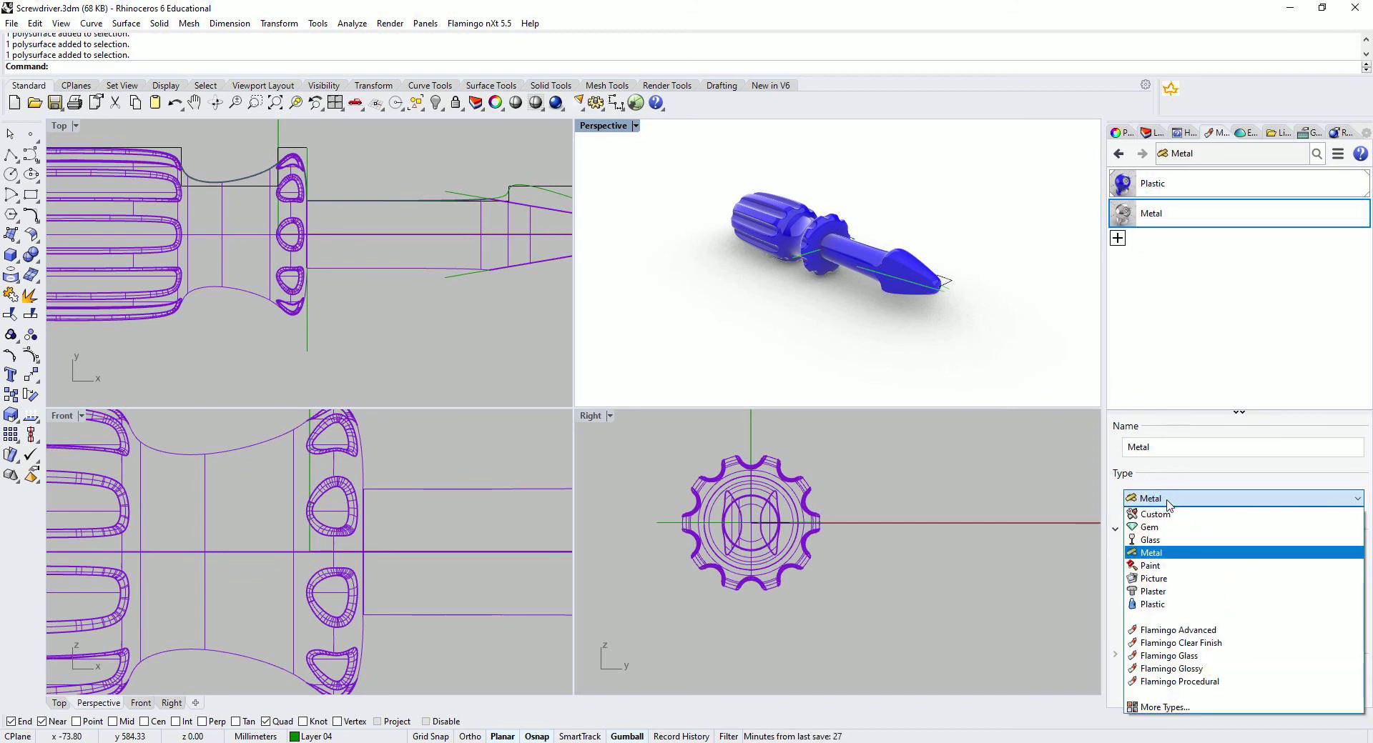
{"action": "left_click", "coordinate": [1165, 506]}
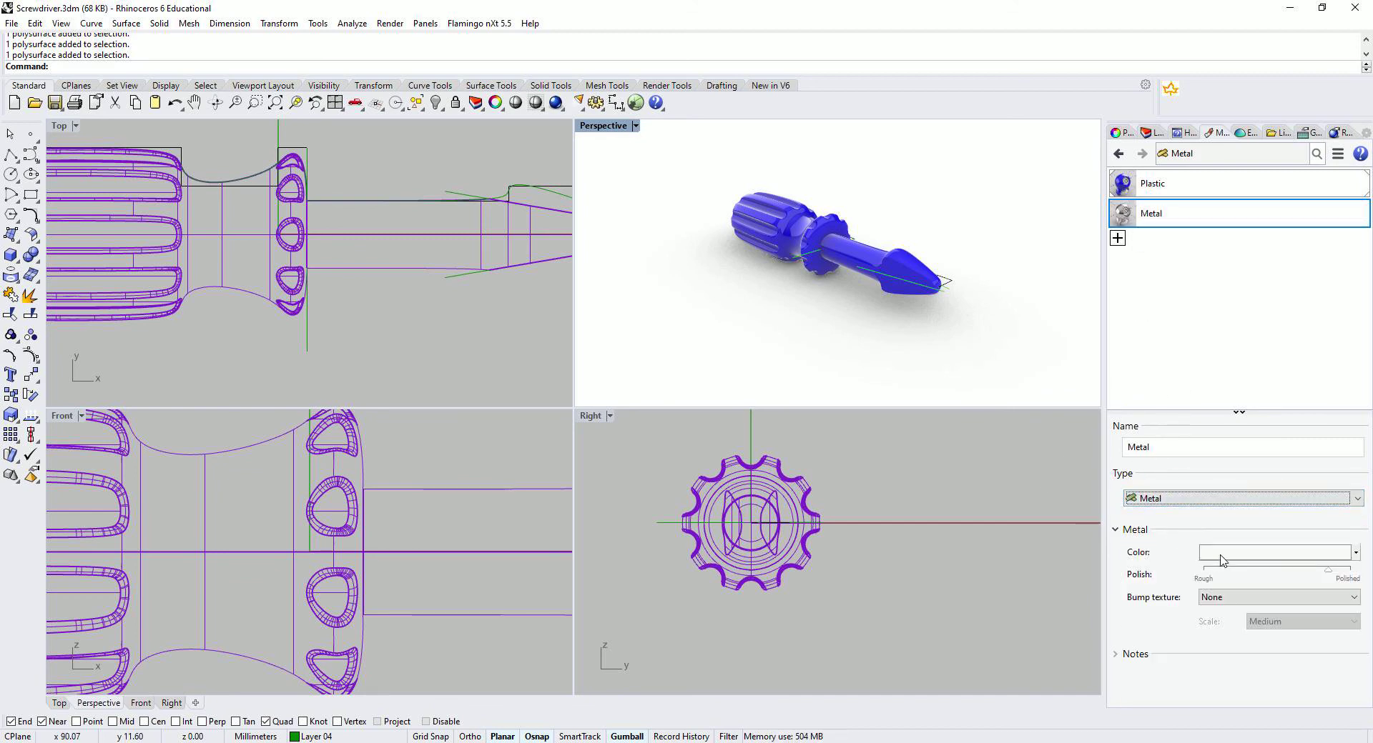
{"action": "left_click", "coordinate": [1223, 554]}
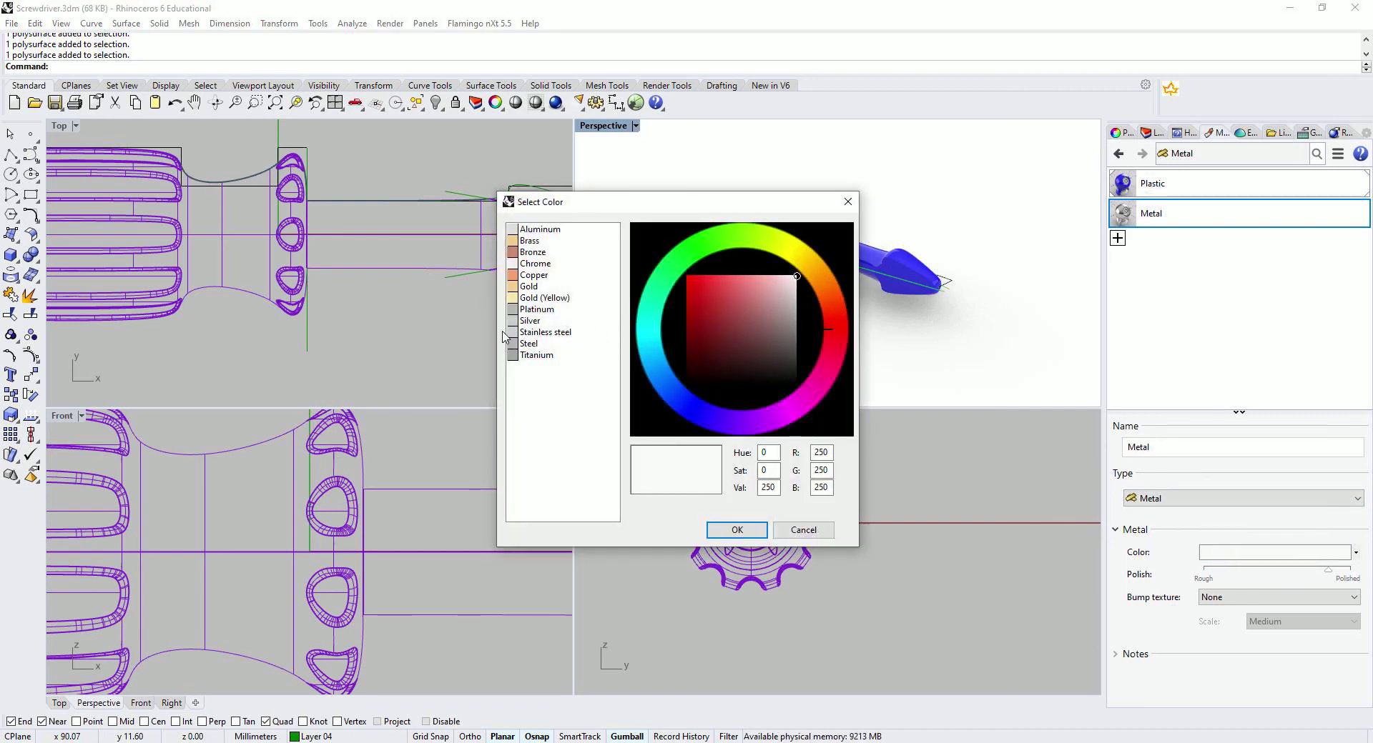
{"action": "left_click", "coordinate": [518, 346]}
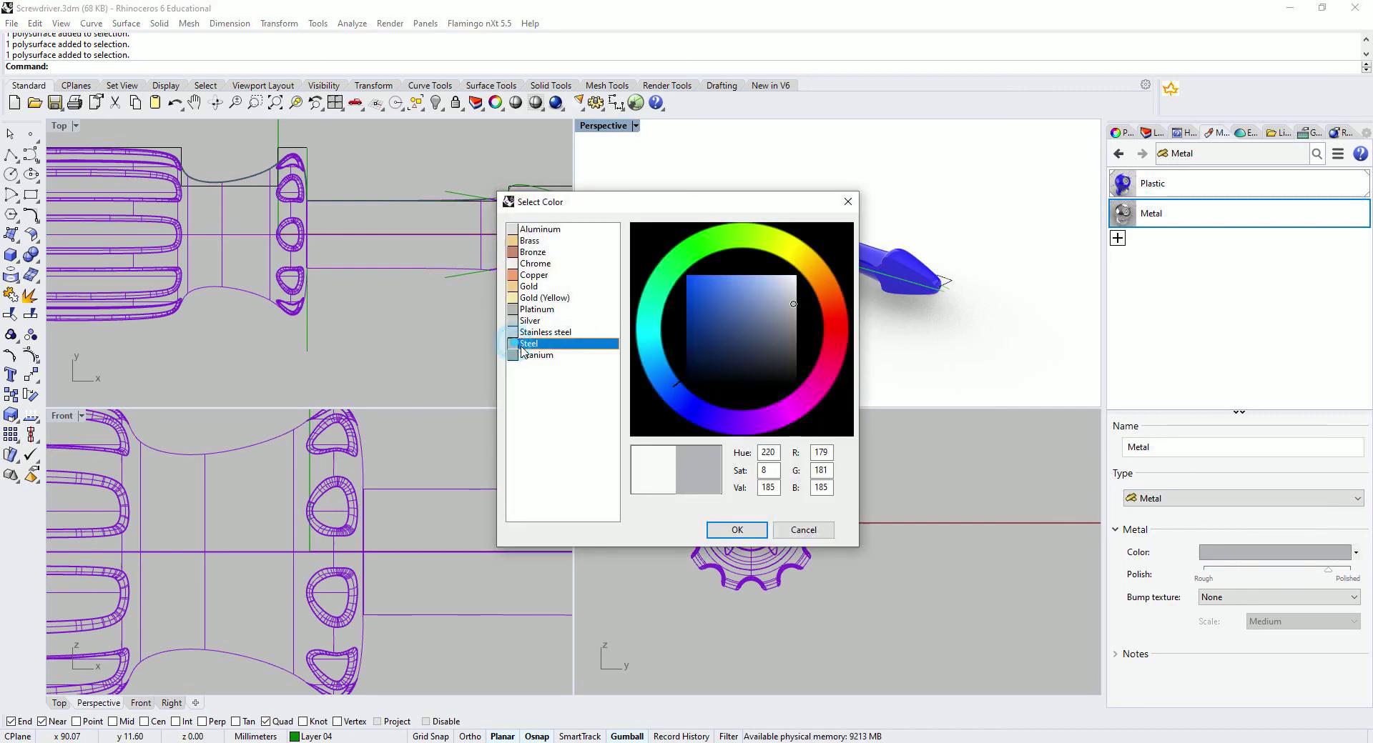
{"action": "left_click", "coordinate": [739, 532]}
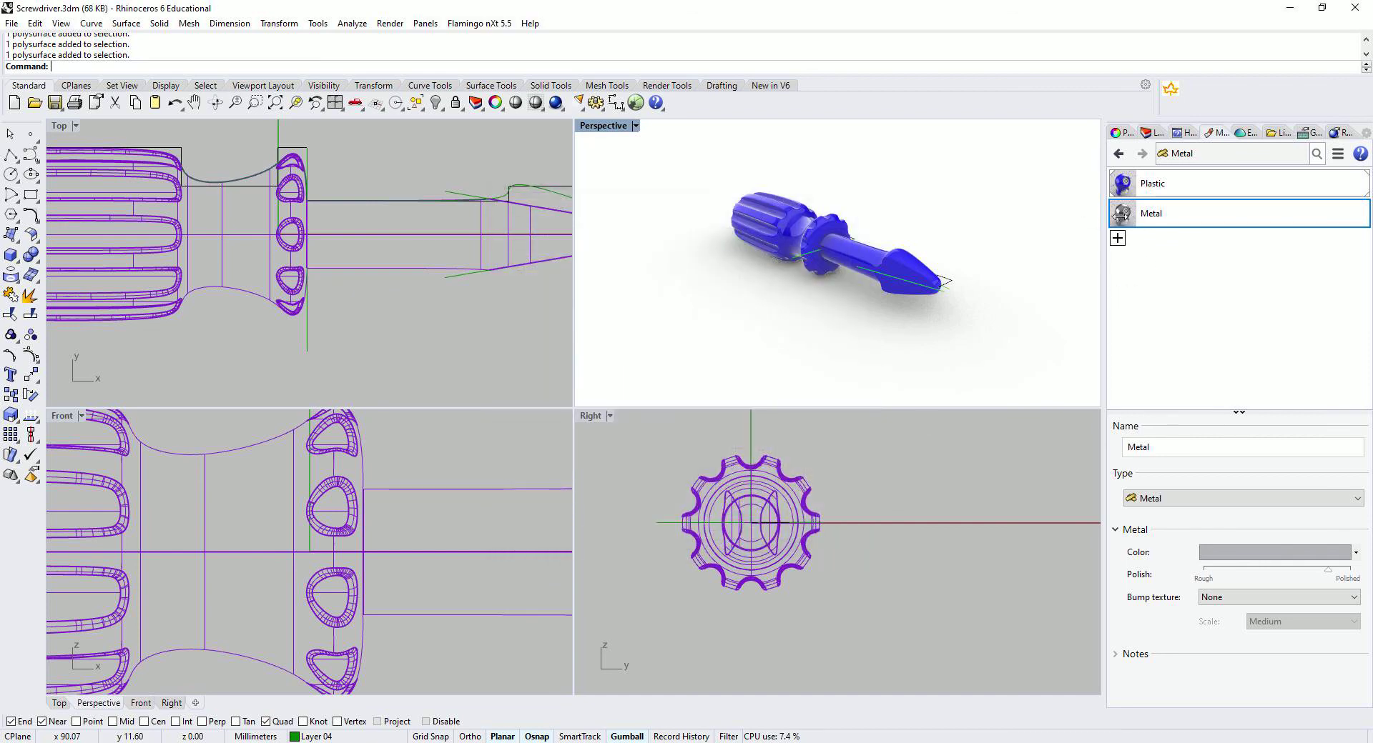
{"action": "left_click_drag", "start_coordinate": [1121, 215], "coordinate": [869, 266]}
{"action": "left_click", "coordinate": [840, 329]}
- Examine the blue plastic handle and metal shaft in the rendered Perspective view, close up and from several angles
{"action": "scroll", "coordinate": [894, 274], "scroll_direction": "up", "scroll_amount": 3}
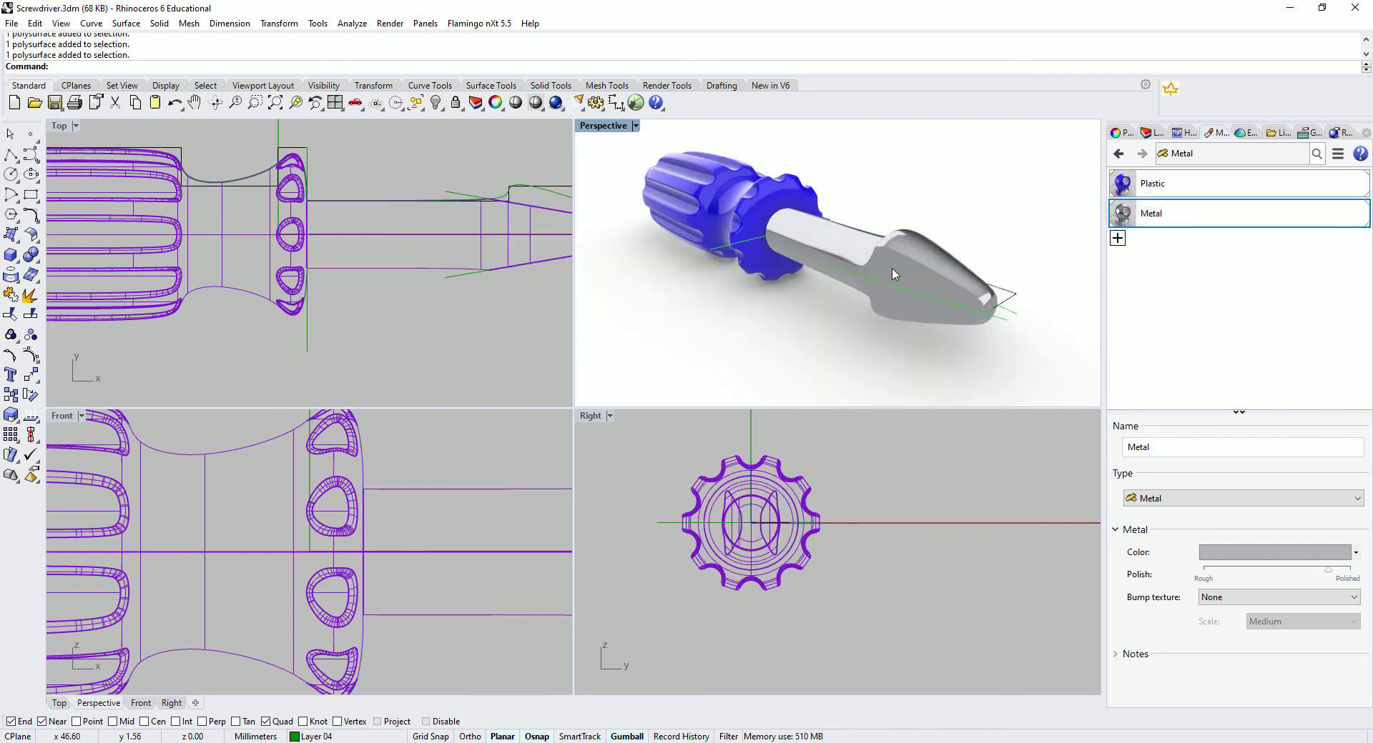
{"action": "scroll", "coordinate": [893, 274], "scroll_direction": "up", "scroll_amount": 2}
{"action": "scroll", "coordinate": [867, 273], "scroll_direction": "up", "scroll_amount": 4}
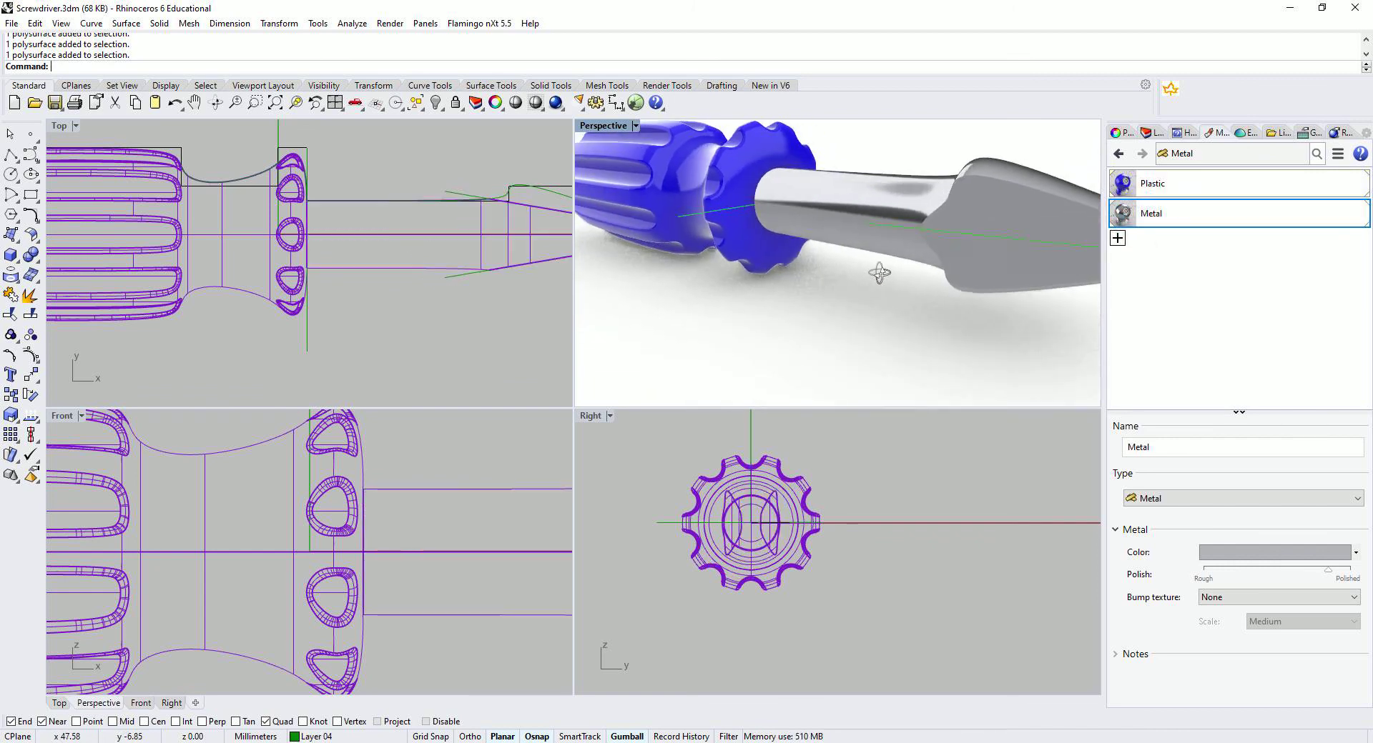
{"action": "scroll", "coordinate": [886, 290], "scroll_direction": "down", "scroll_amount": 5}
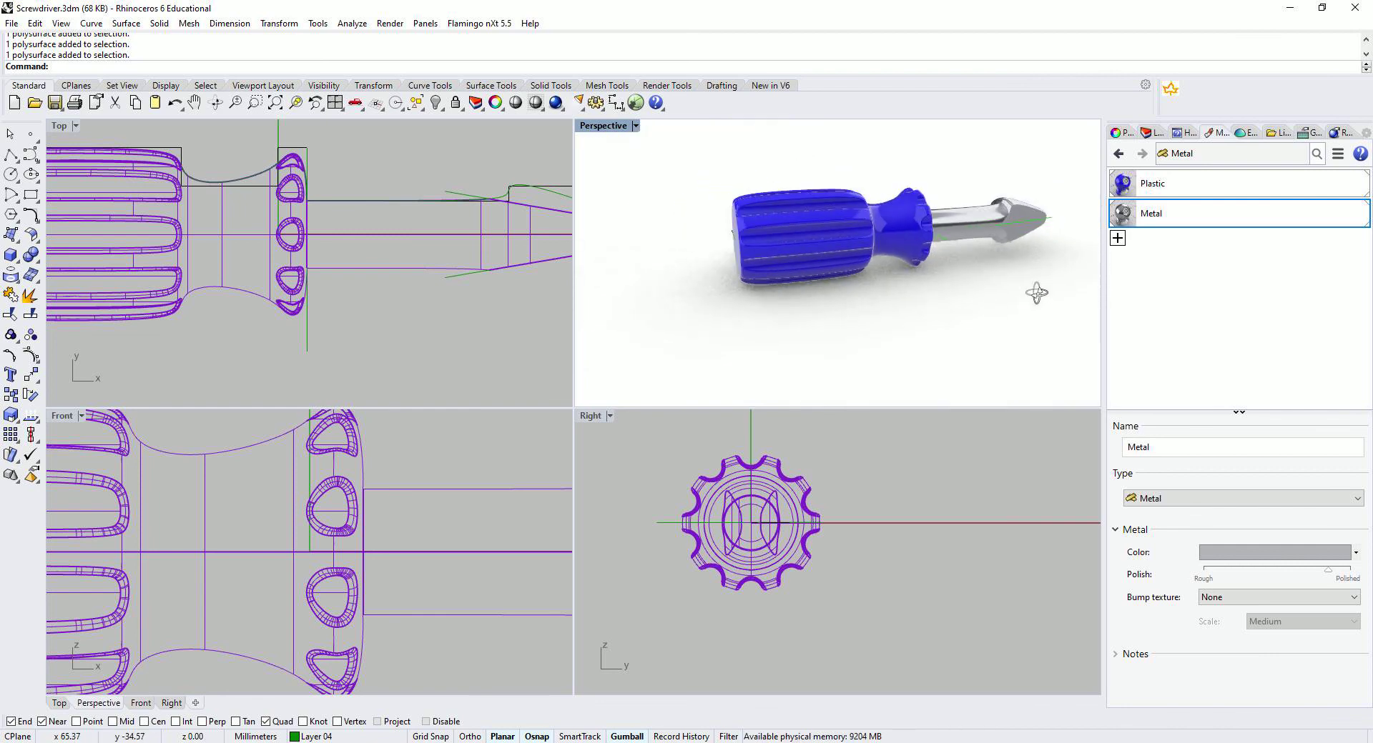
{"action": "right_click_drag", "start_coordinate": [1036, 292], "coordinate": [896, 302]}
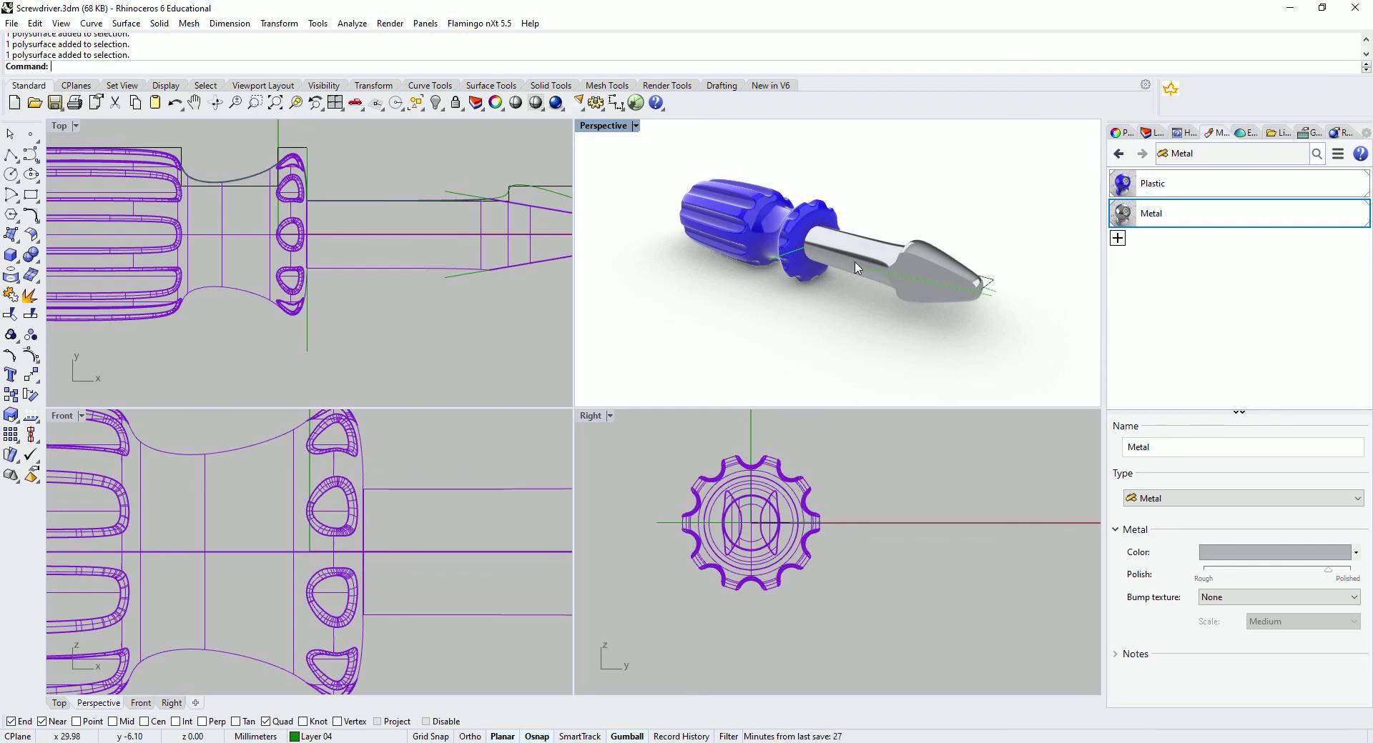
{"action": "mouse_move", "coordinate": [865, 321]}
{"action": "right_mouse_down"}
{"action": "mouse_move", "coordinate": [1032, 302]}
{"action": "mouse_move", "coordinate": [934, 346]}
{"action": "mouse_move", "coordinate": [827, 306]}
{"action": "mouse_move", "coordinate": [870, 309]}
{"action": "right_mouse_up"}
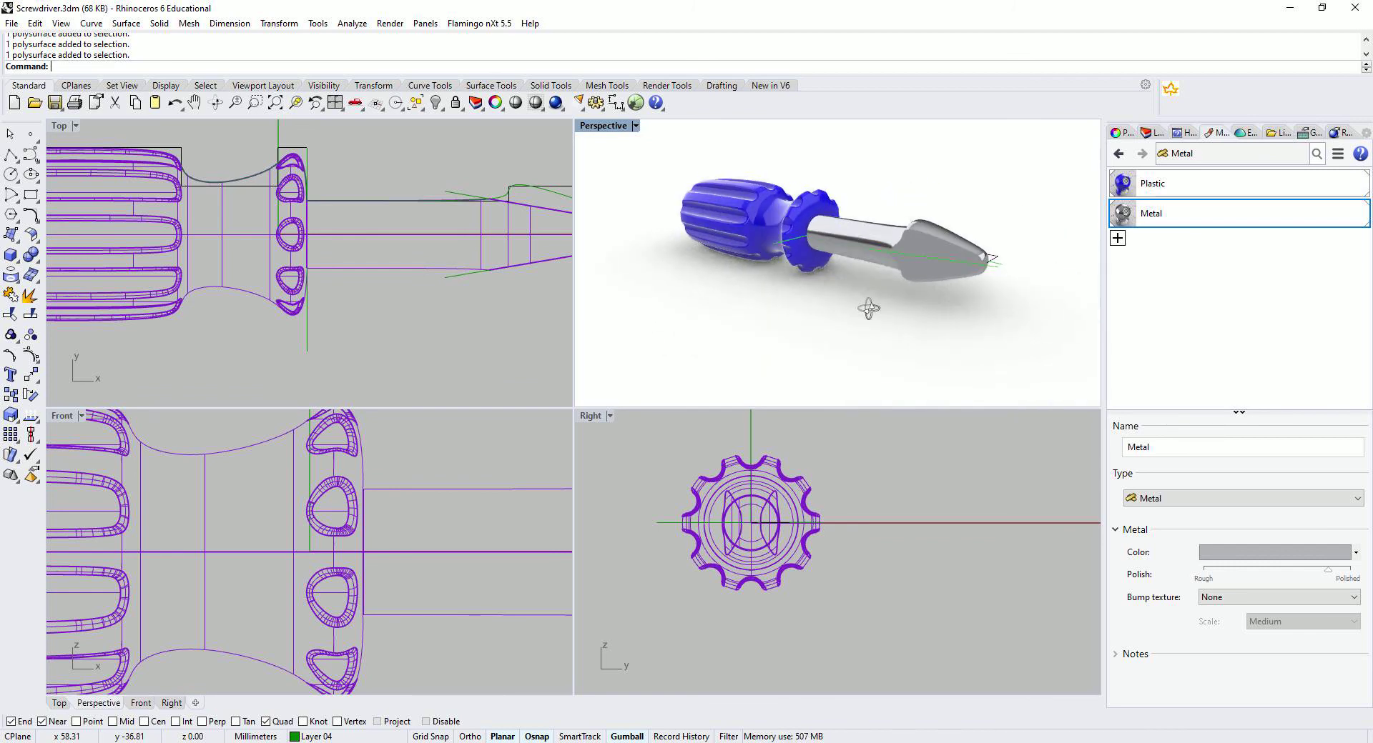
{"action": "scroll", "coordinate": [843, 252], "scroll_direction": "up", "scroll_amount": 5}
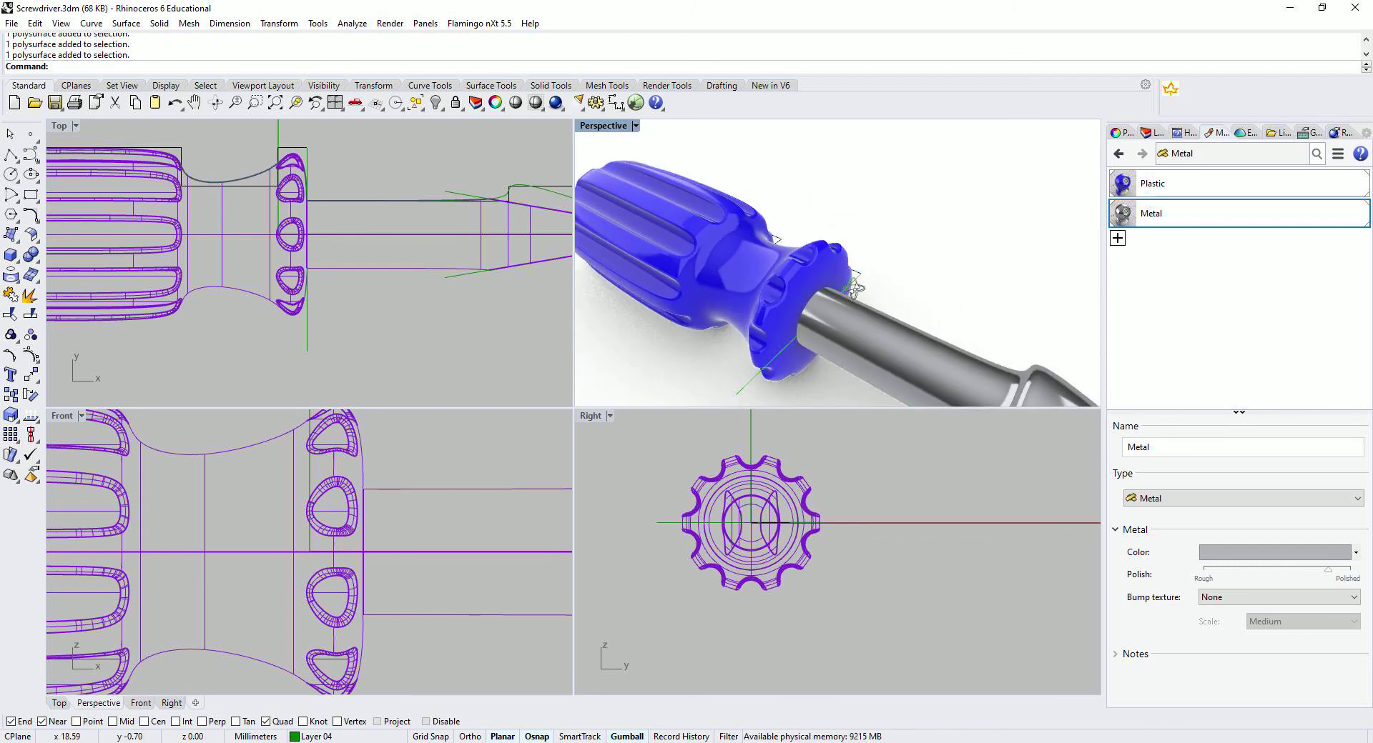
{"action": "scroll", "coordinate": [858, 293], "scroll_direction": "down", "scroll_amount": 5}
- Maximize the Perspective viewport and orient it to show the whole screwdriver from a low side angle
{"action": "double_click", "coordinate": [615, 126]}
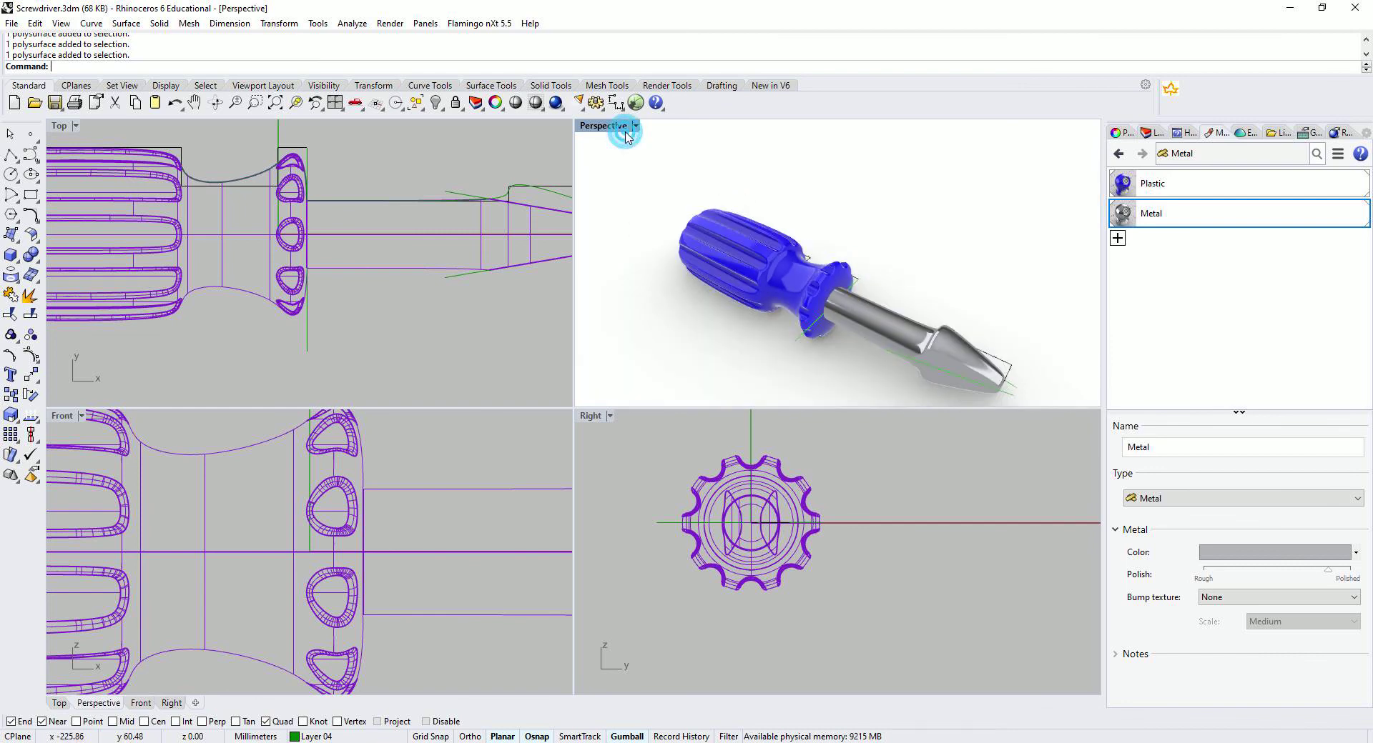
{"action": "right_click_drag", "start_coordinate": [652, 334], "coordinate": [678, 300]}
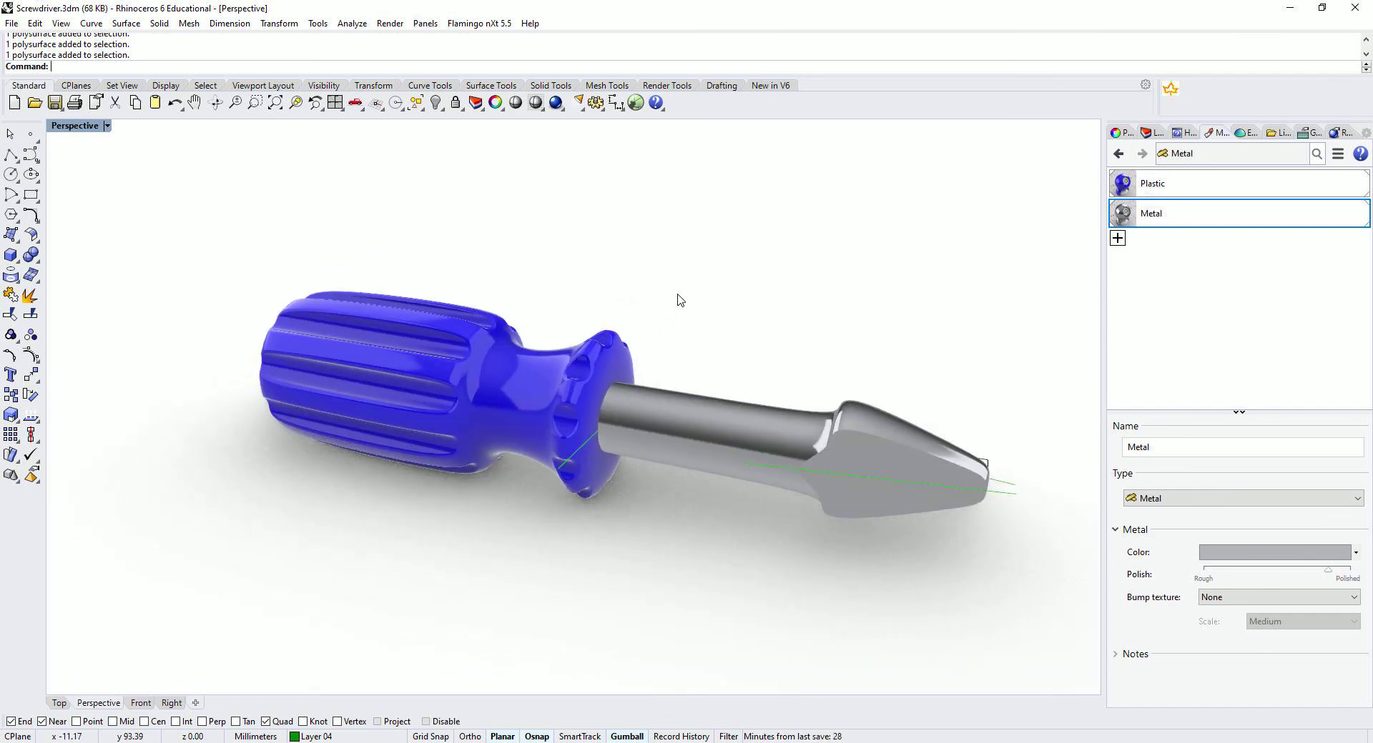
{"action": "key", "text": "F12"}
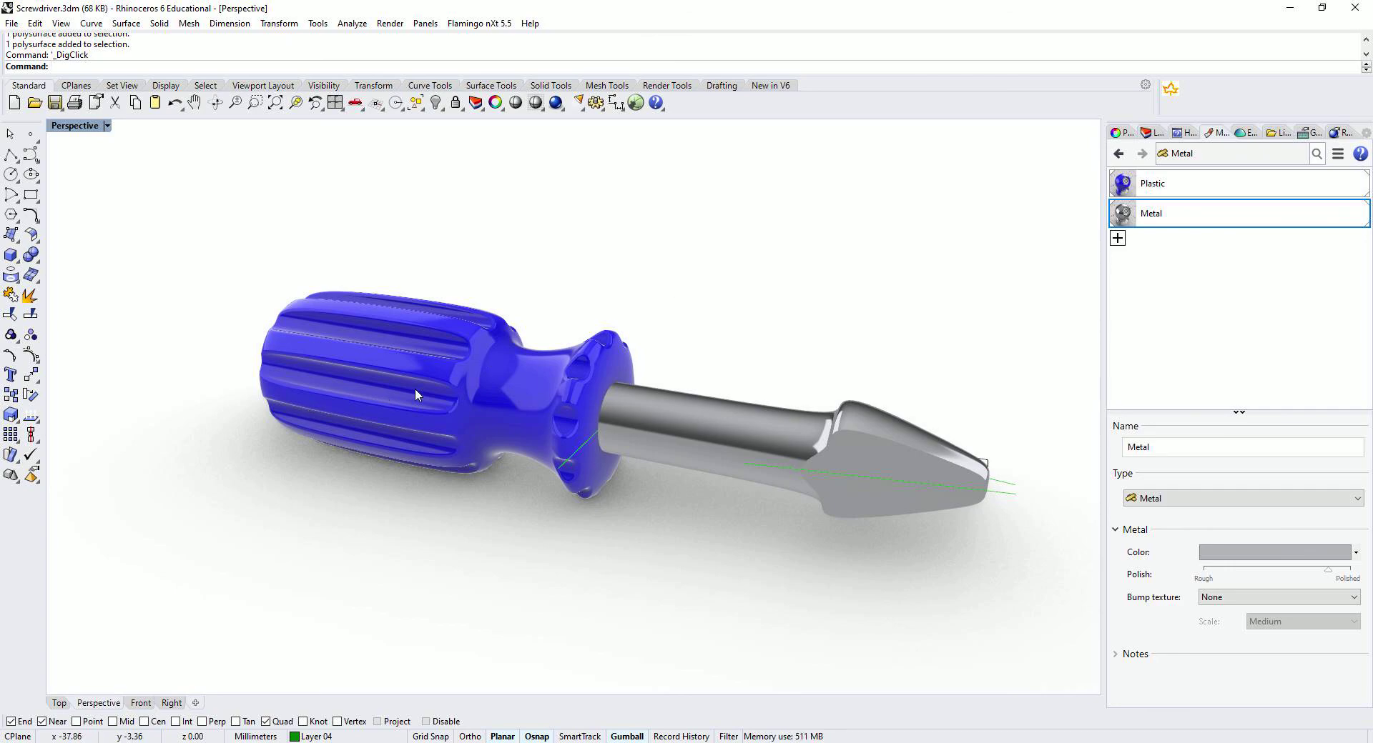